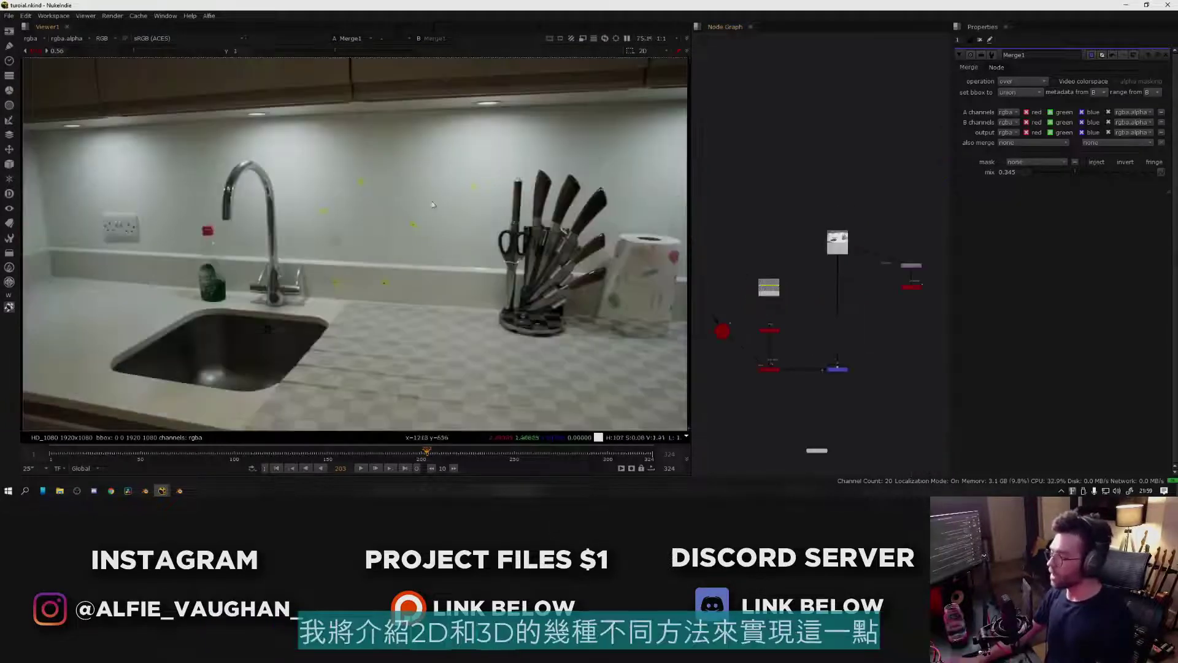
- Examine the kitchen footage and the yellow tracking markers stuck on the wall
scroll(477, 220, "down", 2)
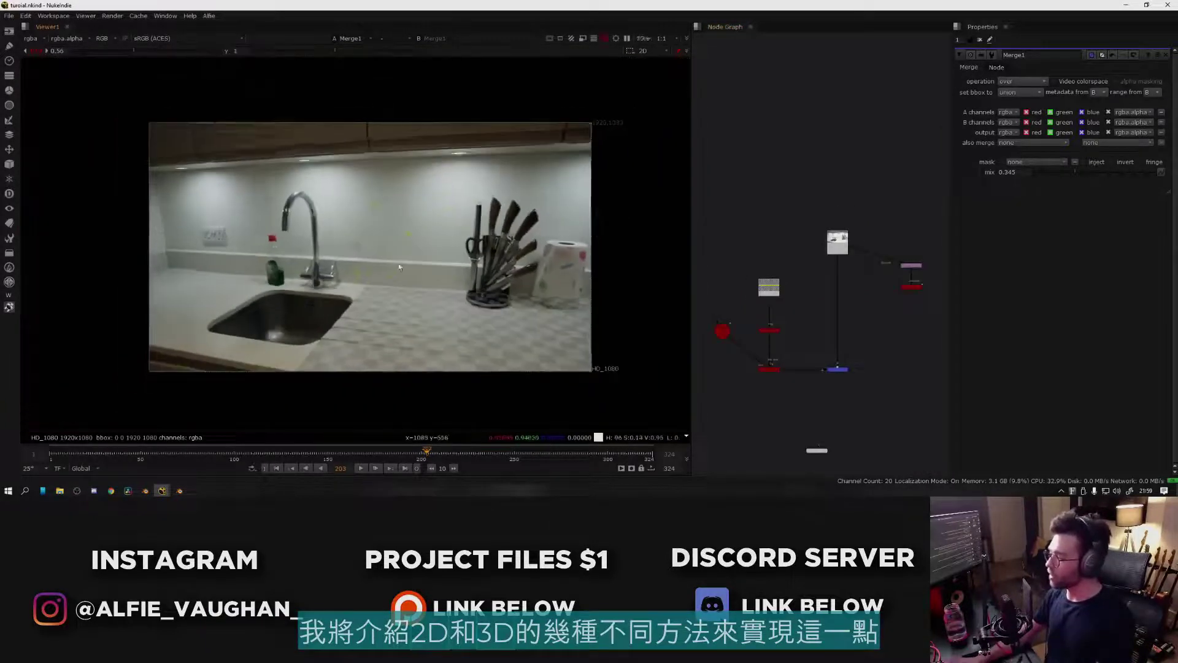
scroll(477, 219, "up", 4)
scroll(477, 220, "down", 4)
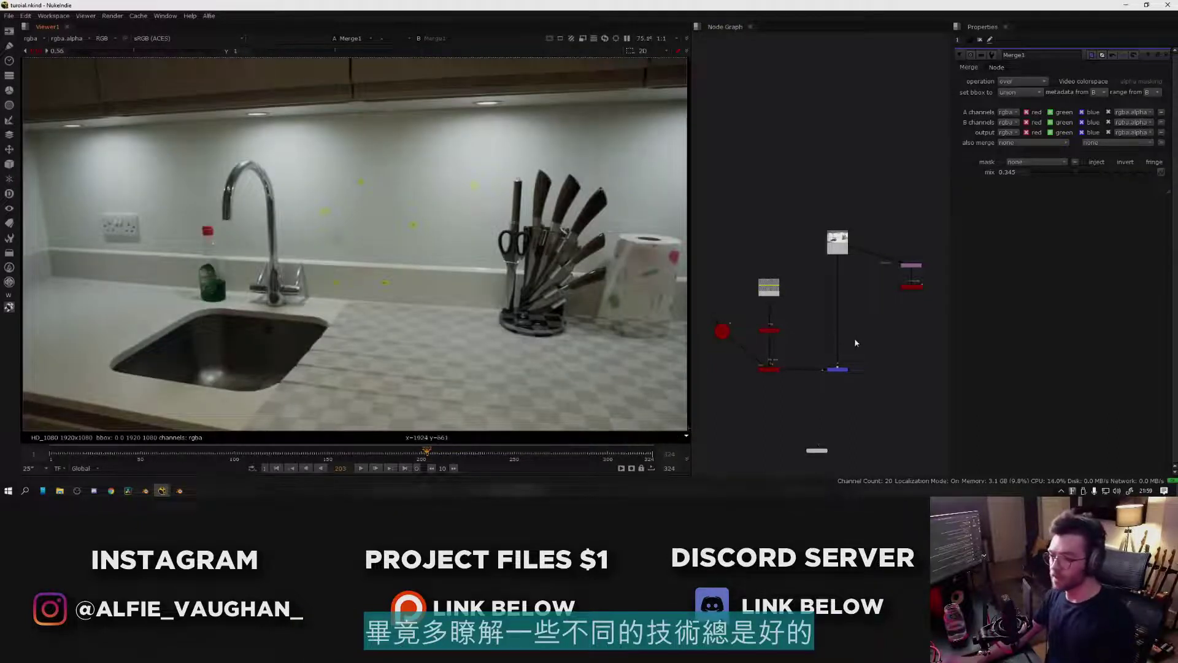
scroll(855, 342, "up", 2)
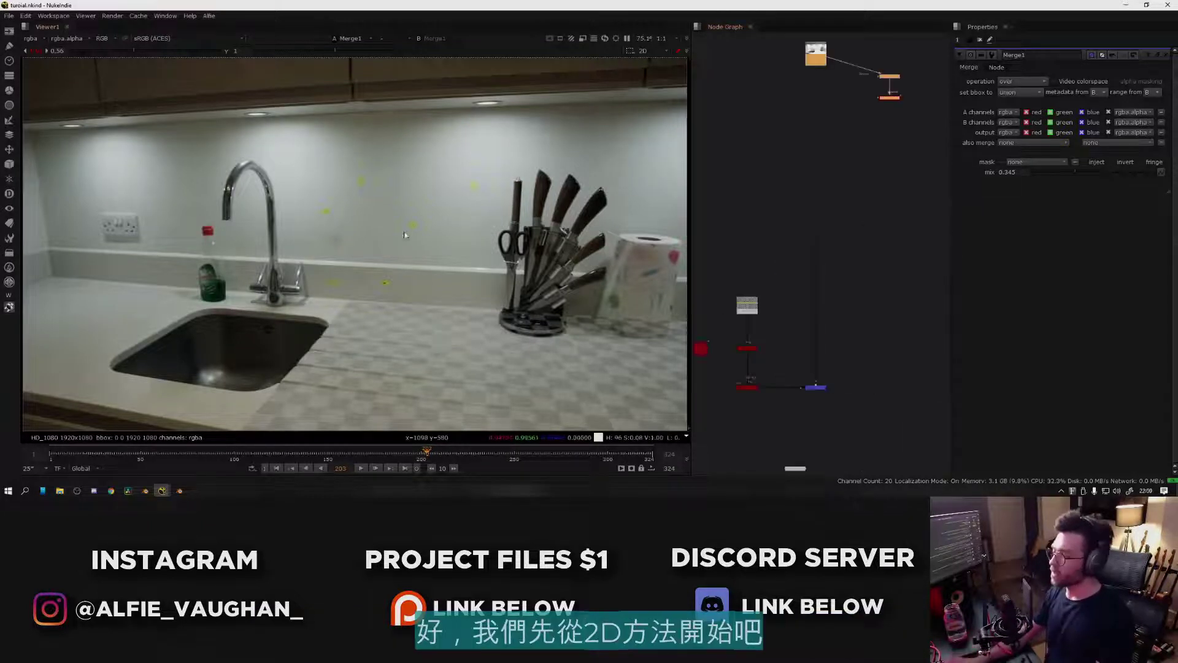
scroll(471, 206, "up", 4)
scroll(521, 233, "down", 2)
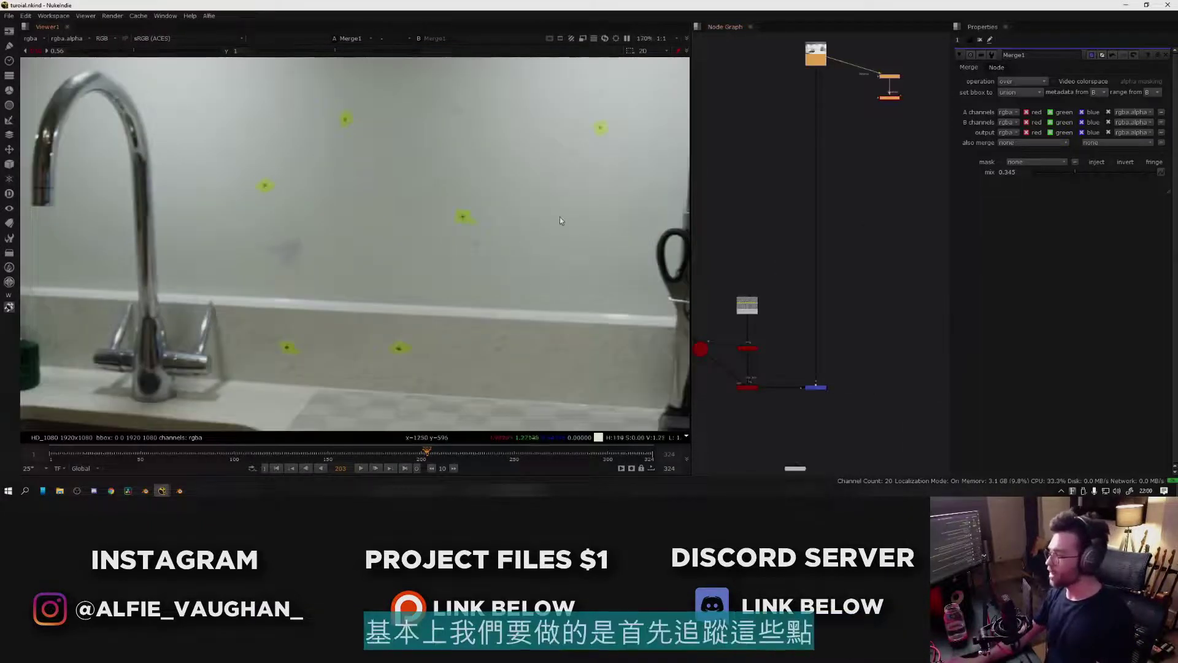
middle_click_drag(560, 217, 519, 239)
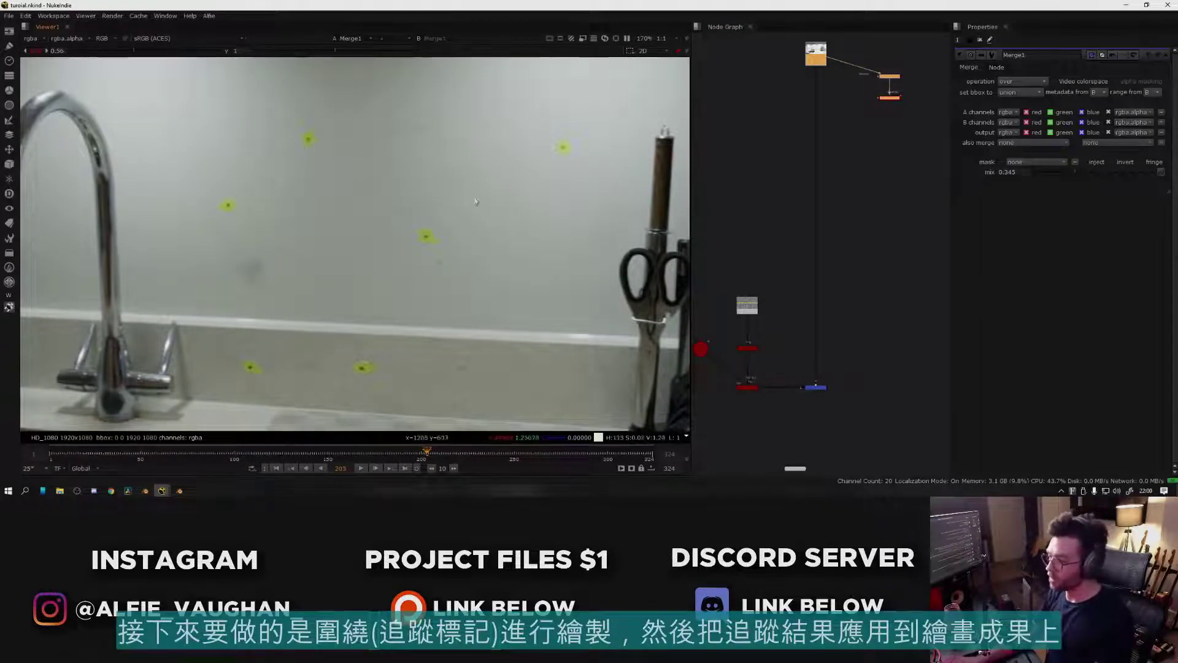
scroll(473, 239, "down", 3)
scroll(476, 258, "up", 4)
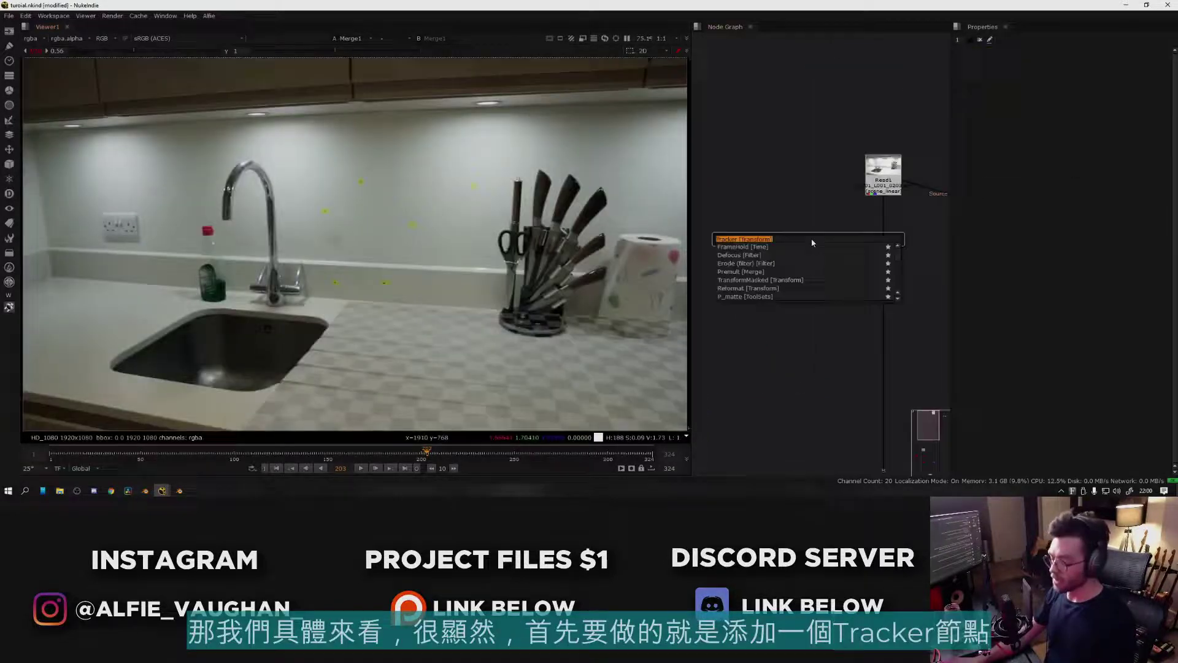
- Add a Tracker node to the kitchen footage and place a track point on the central wall marker
type("tracker")
key("Return")
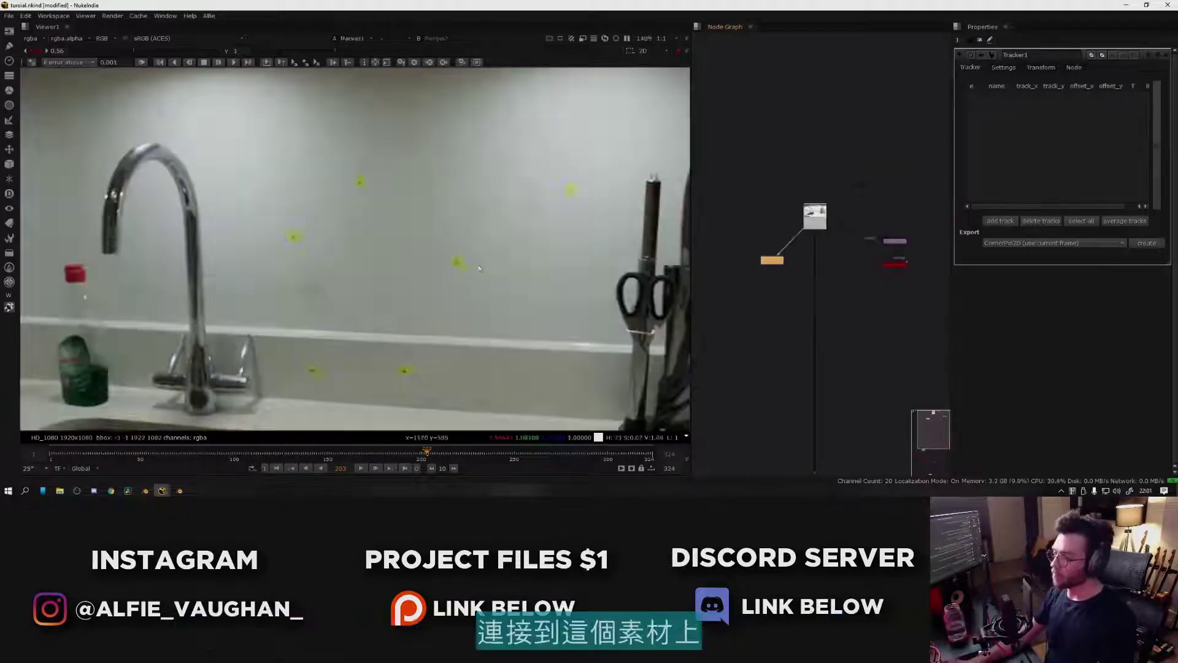
scroll(527, 229, "up", 5)
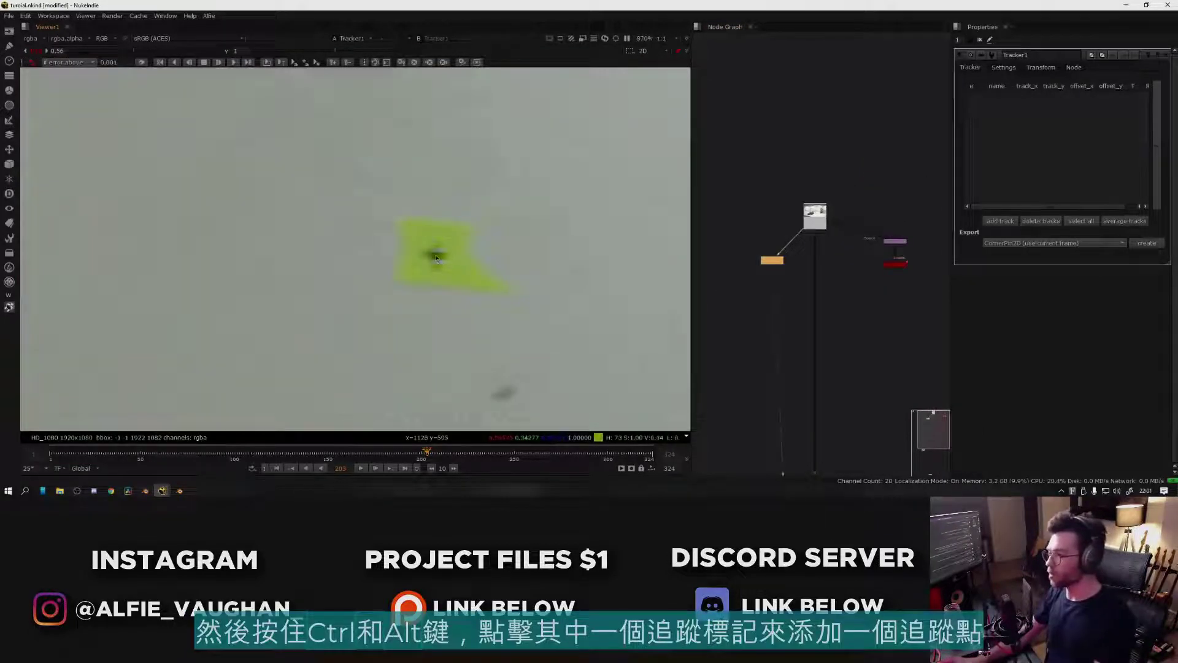
left_click(436, 257, "ctrl+alt")
scroll(484, 242, "down", 3)
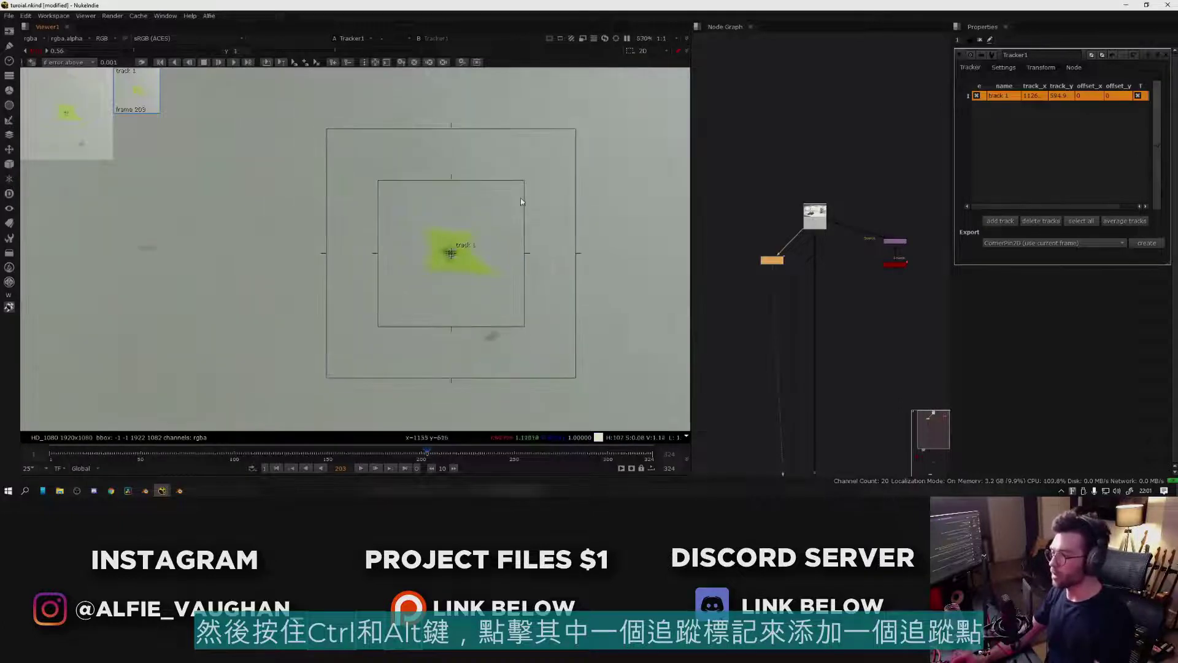
scroll(521, 200, "down", 5)
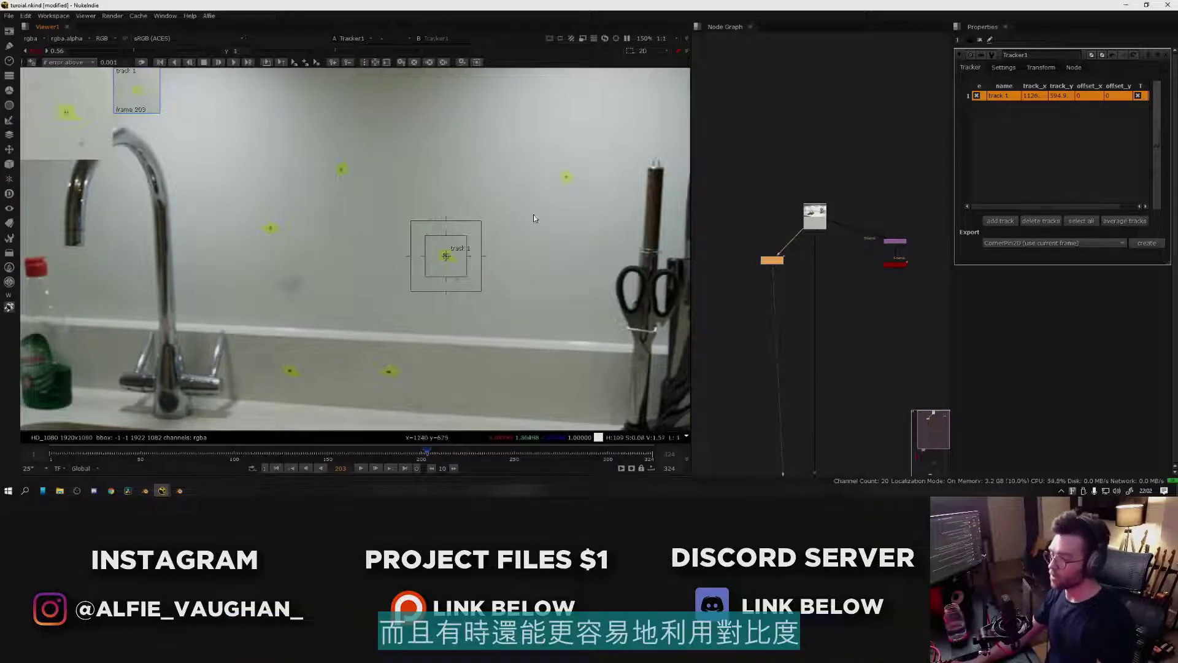
- Compare the red, green and blue channels for contrast between the tape markers and the wall
key("r")
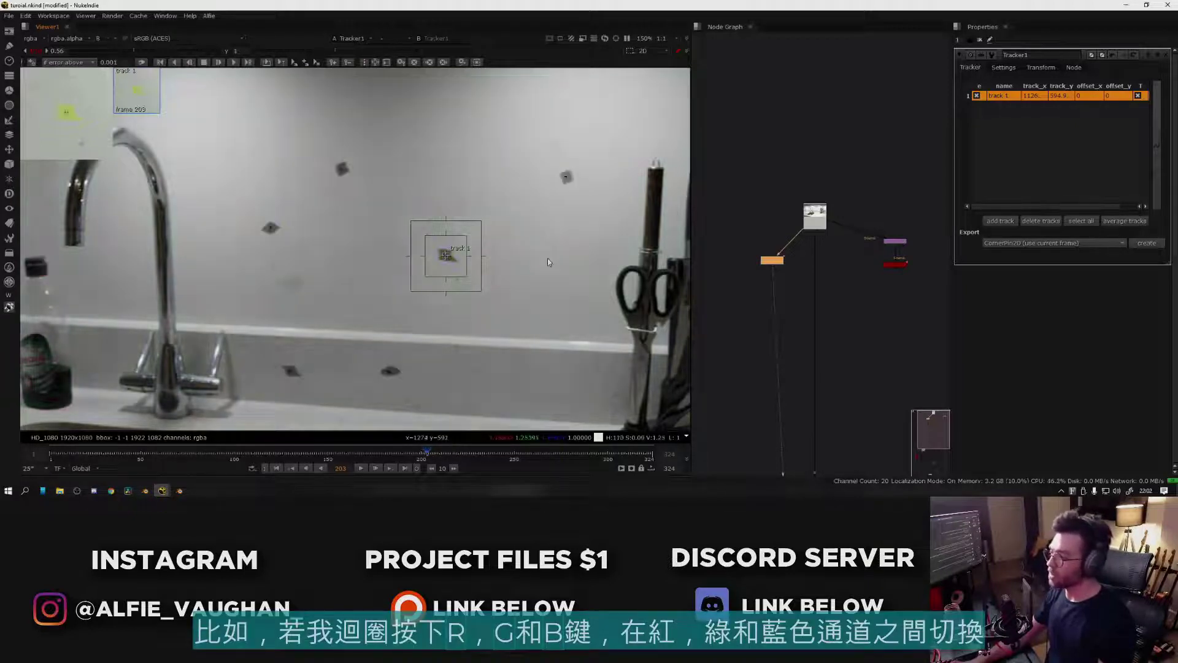
key("g")
key("b")
key("g")
key("b")
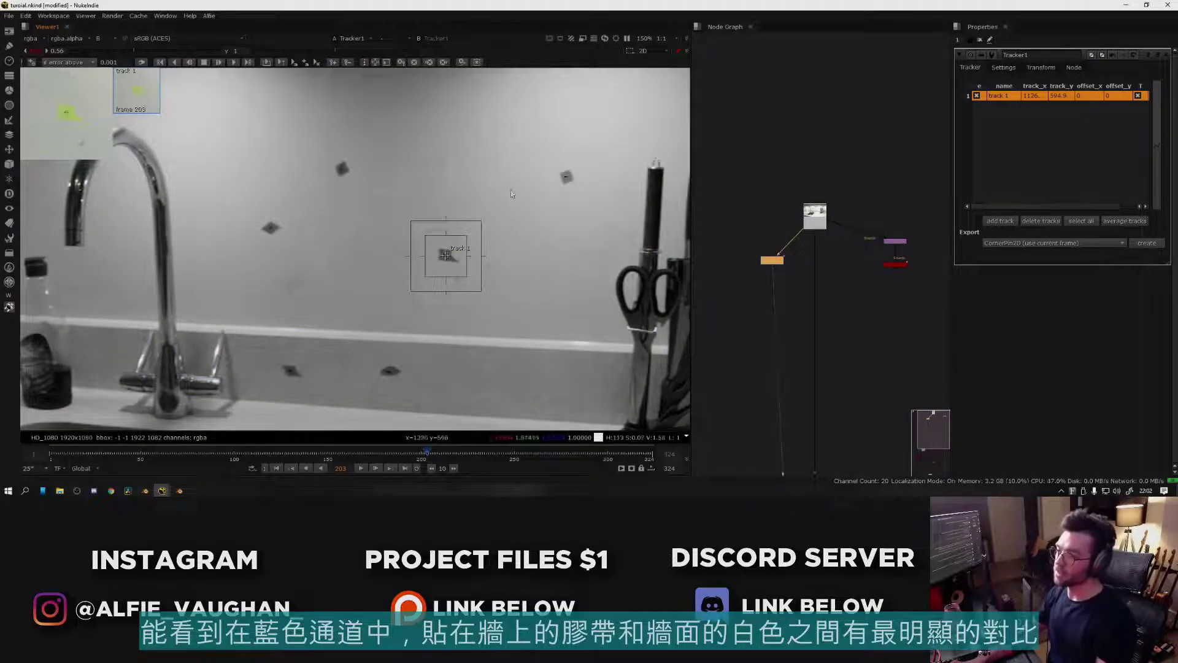
scroll(447, 278, "up", 5)
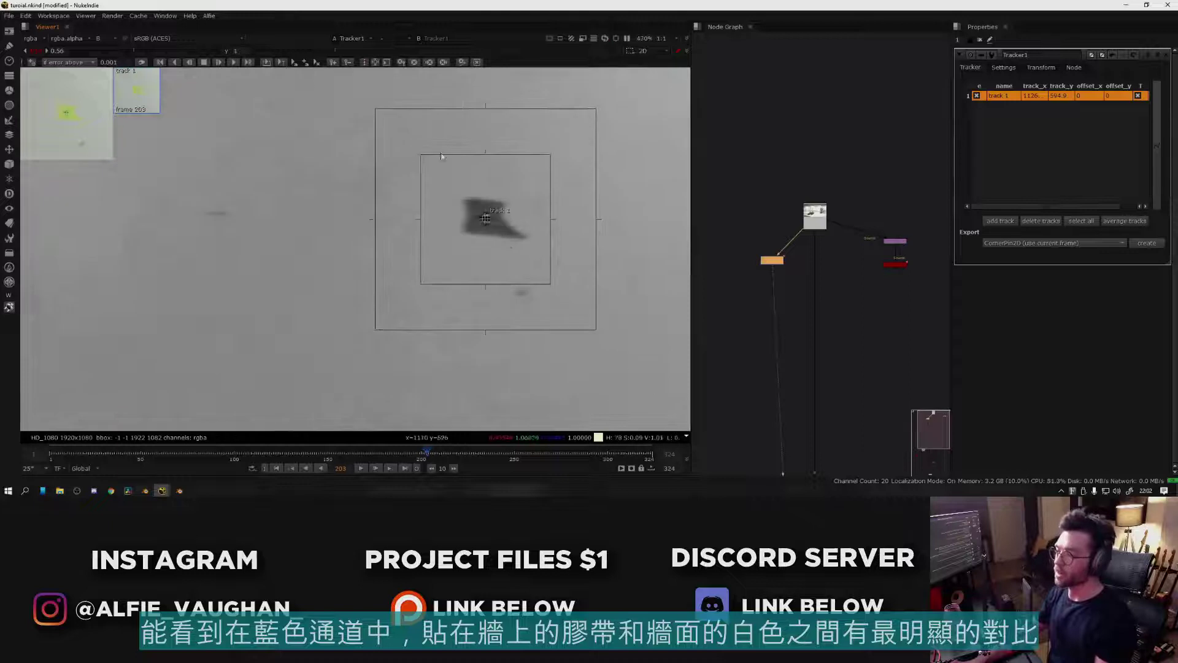
scroll(540, 234, "down", 2)
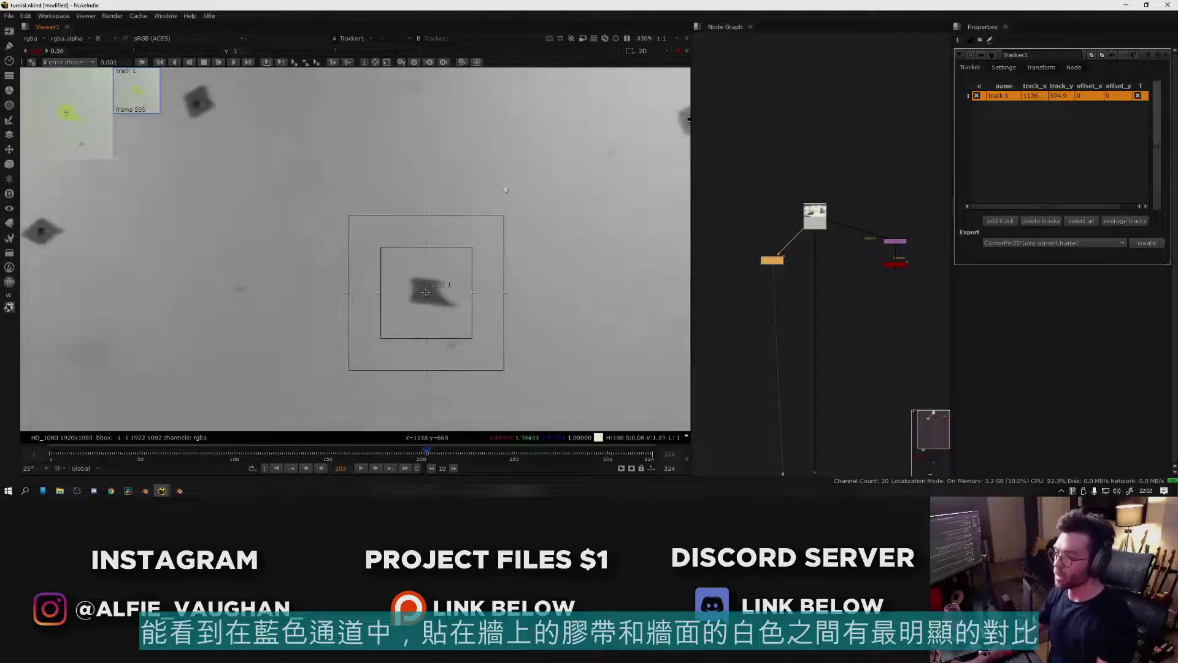
scroll(499, 249, "down", 3)
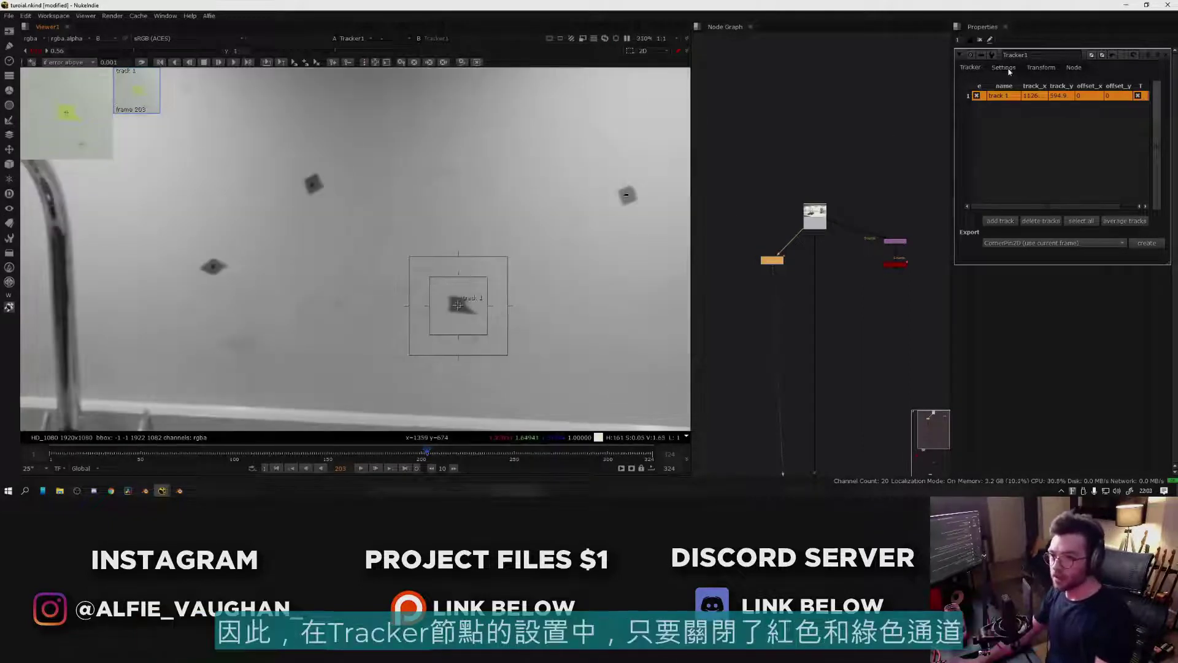
- Limit the Tracker to the blue channel and shrink the track's pattern box closely around the central marker
left_click(1005, 68)
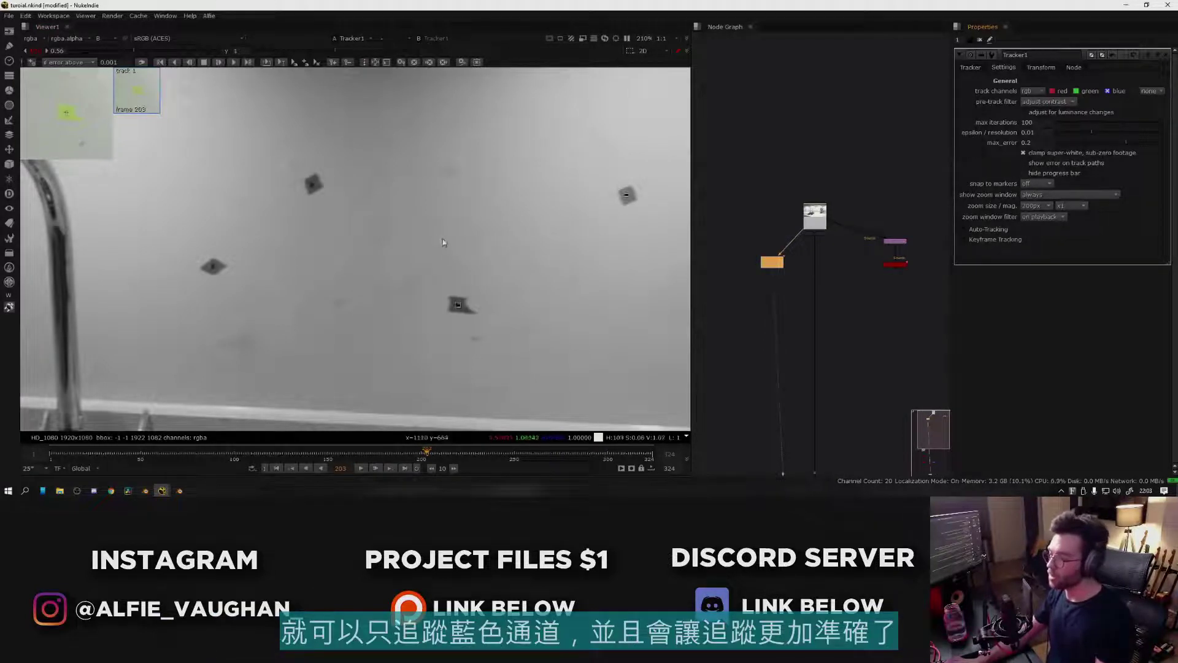
left_click(970, 68)
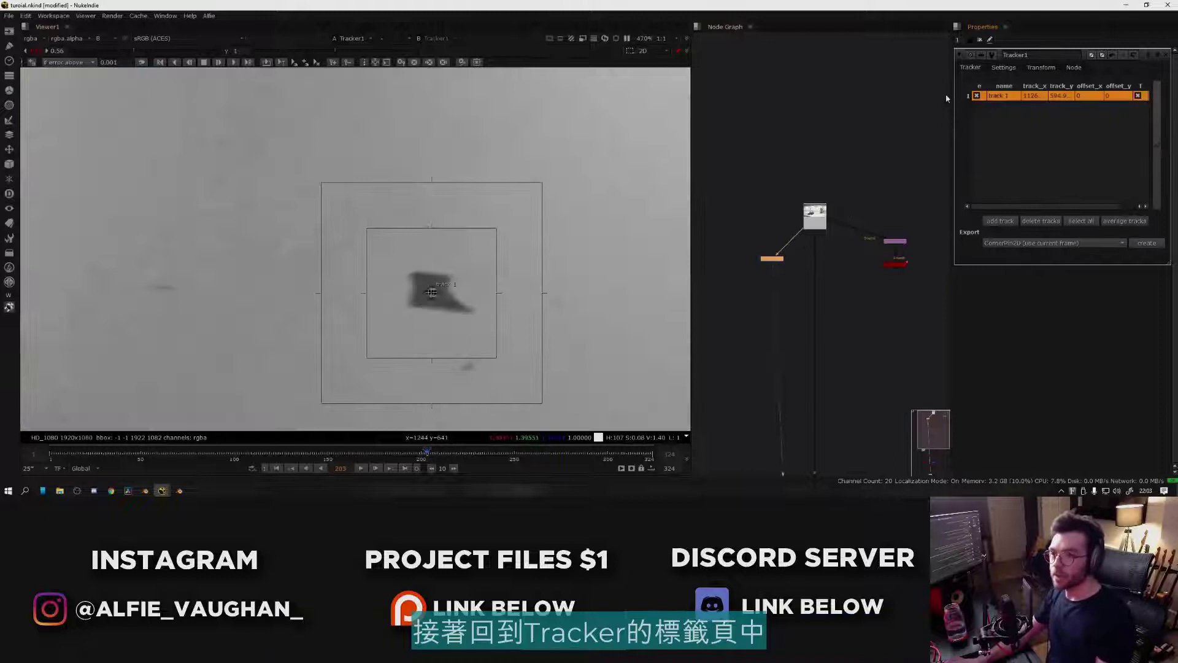
scroll(522, 288, "down", 2)
left_click_drag(523, 305, 561, 345)
scroll(561, 345, "down", 4)
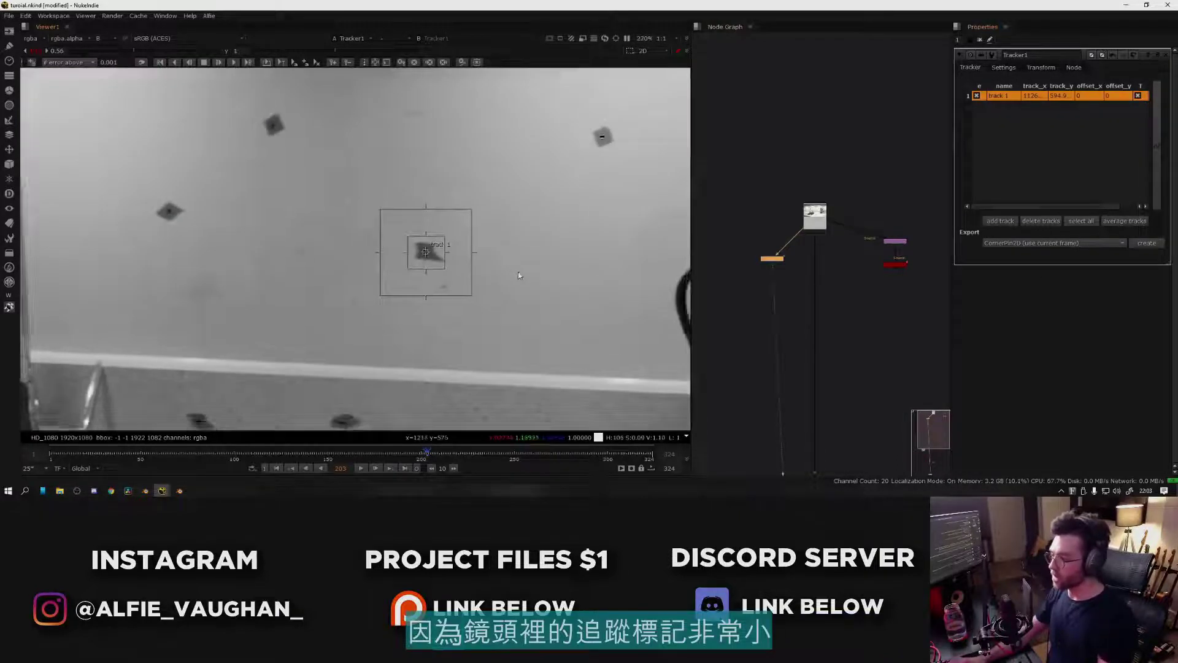
- Track the marker forward from frame 203 to the end of the clip and backward to frame 1
scroll(503, 219, "up", 1)
left_click(233, 62)
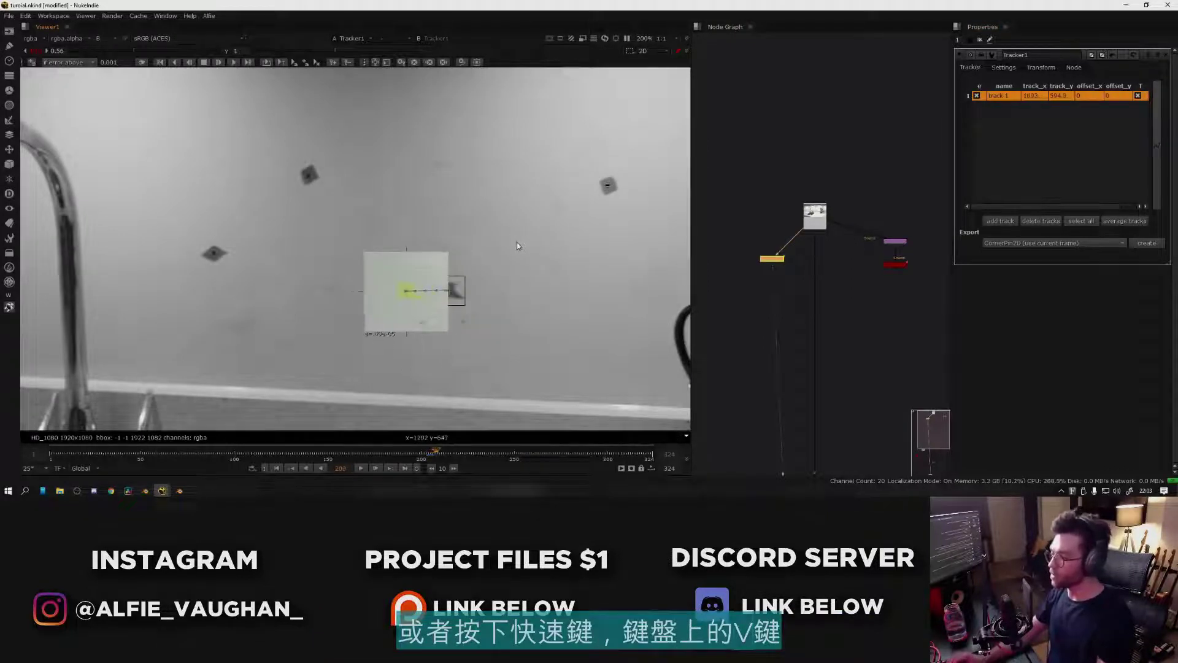
left_click_drag(577, 212, 637, 152)
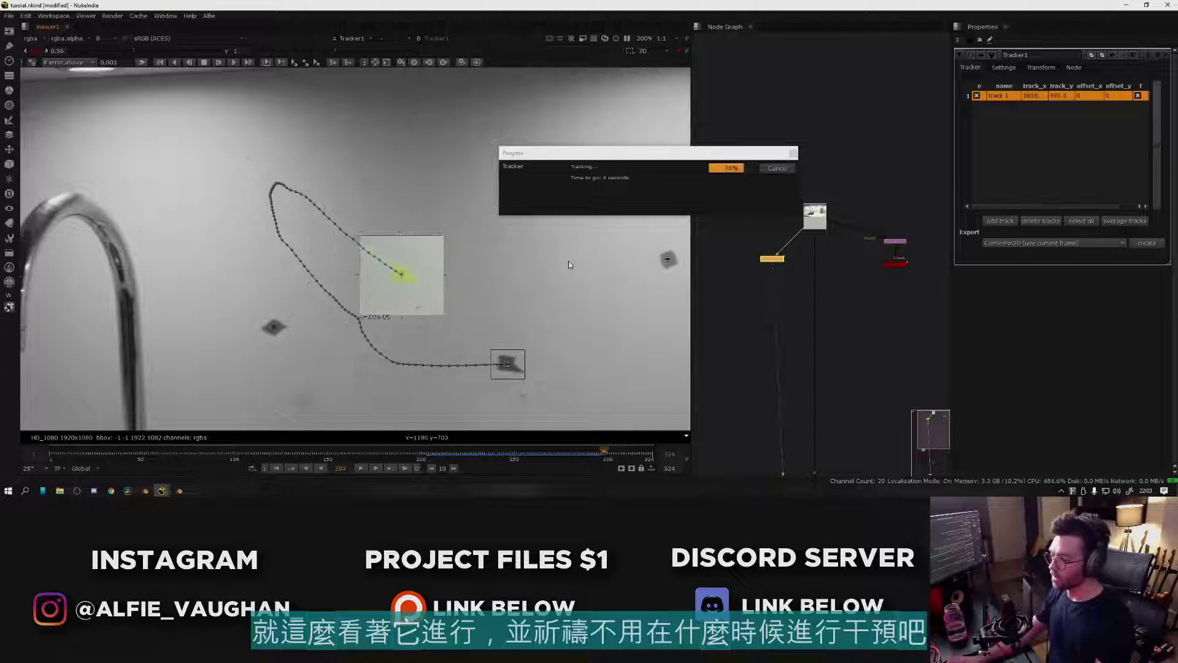
left_click(432, 455)
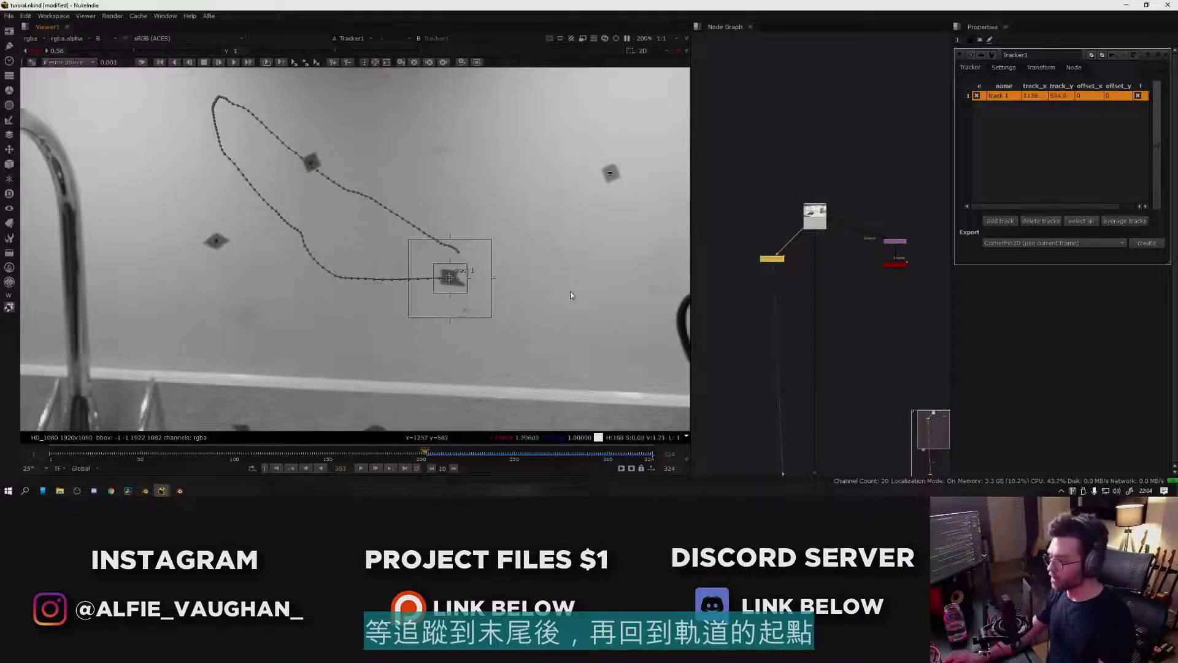
key("z")
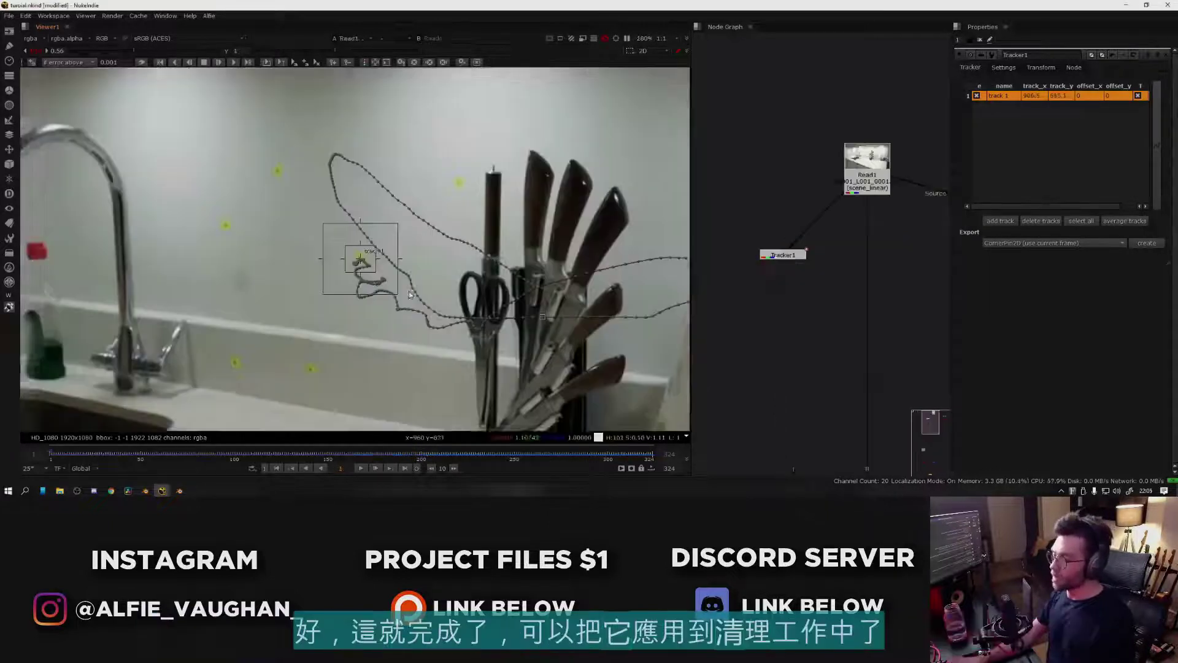
- Reposition the Tracker node and add a RotoPaint node connected to the Read1 footage
left_click(785, 258)
left_click_drag(787, 261, 761, 283)
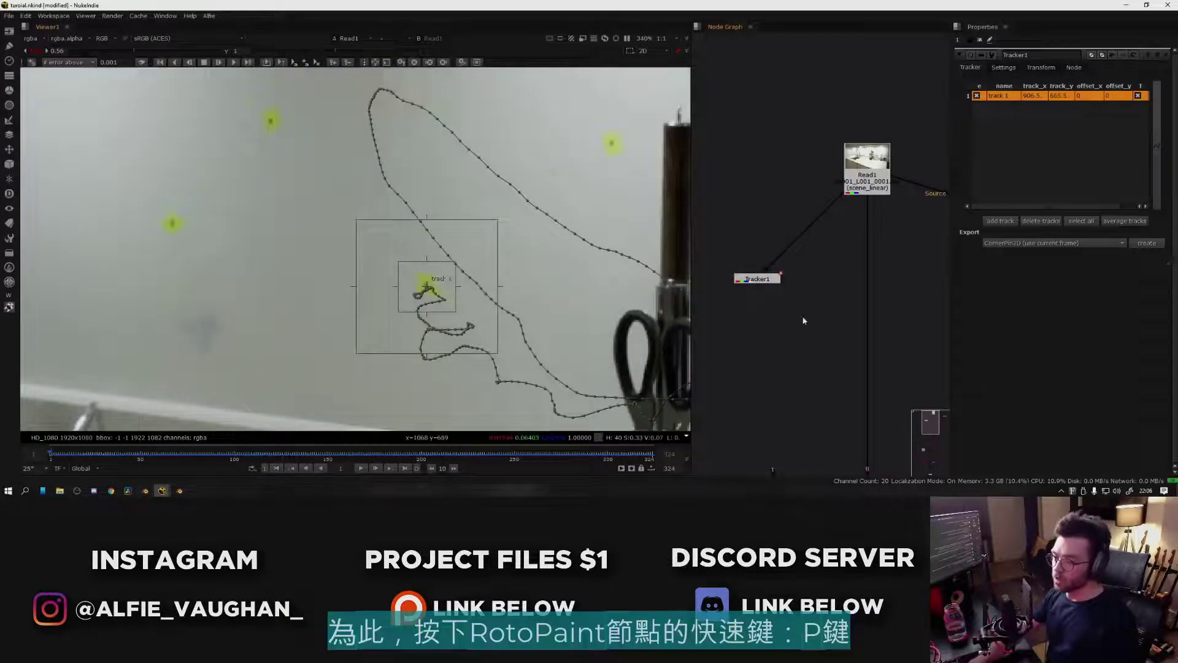
key("p")
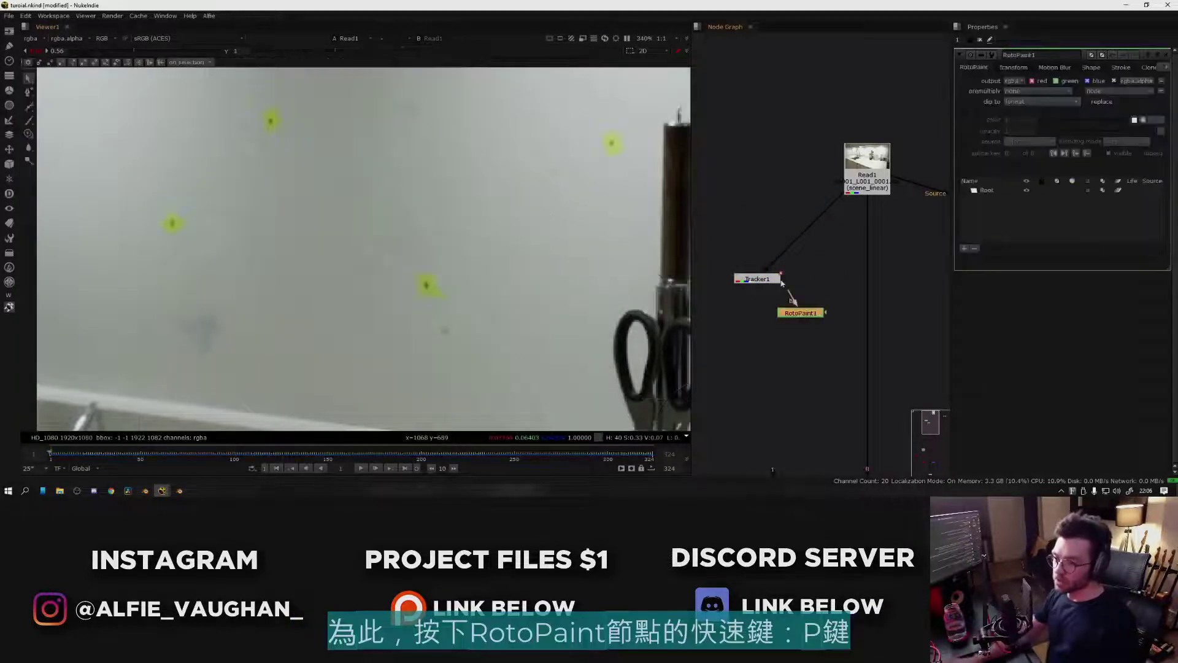
left_click_drag(805, 299, 865, 172)
left_click_drag(801, 313, 799, 320)
- Choose the Clone brush with a size of about 28 and an opacity of 0.1
left_click(28, 134)
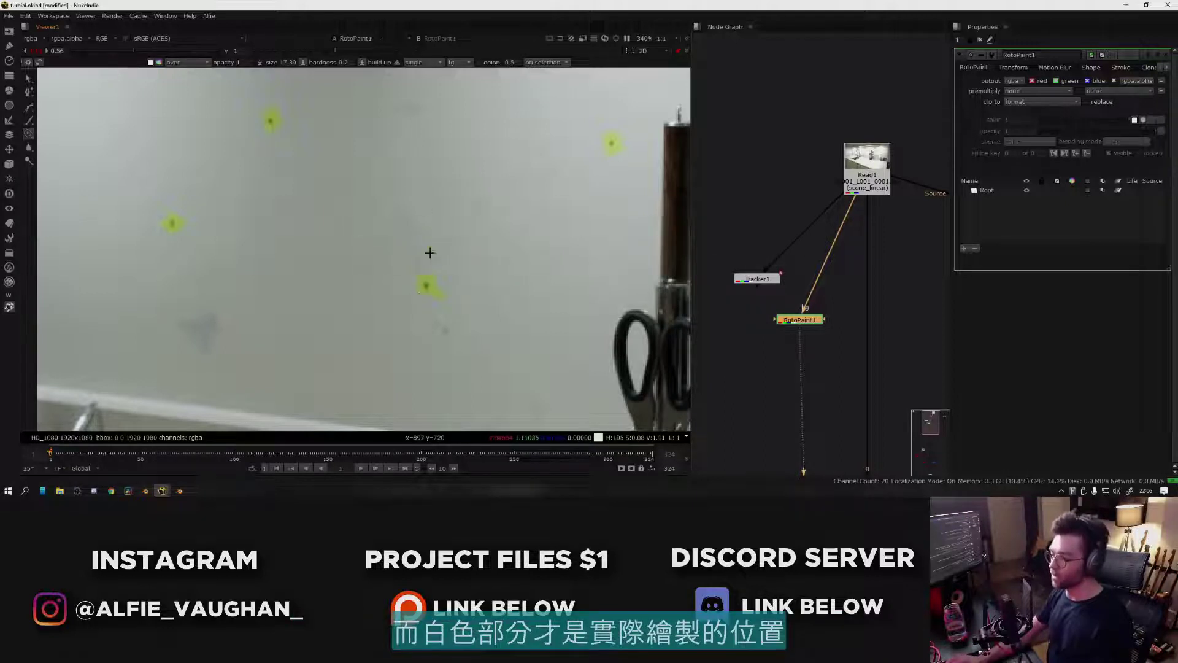
left_click_drag(430, 253, 425, 246, "shift")
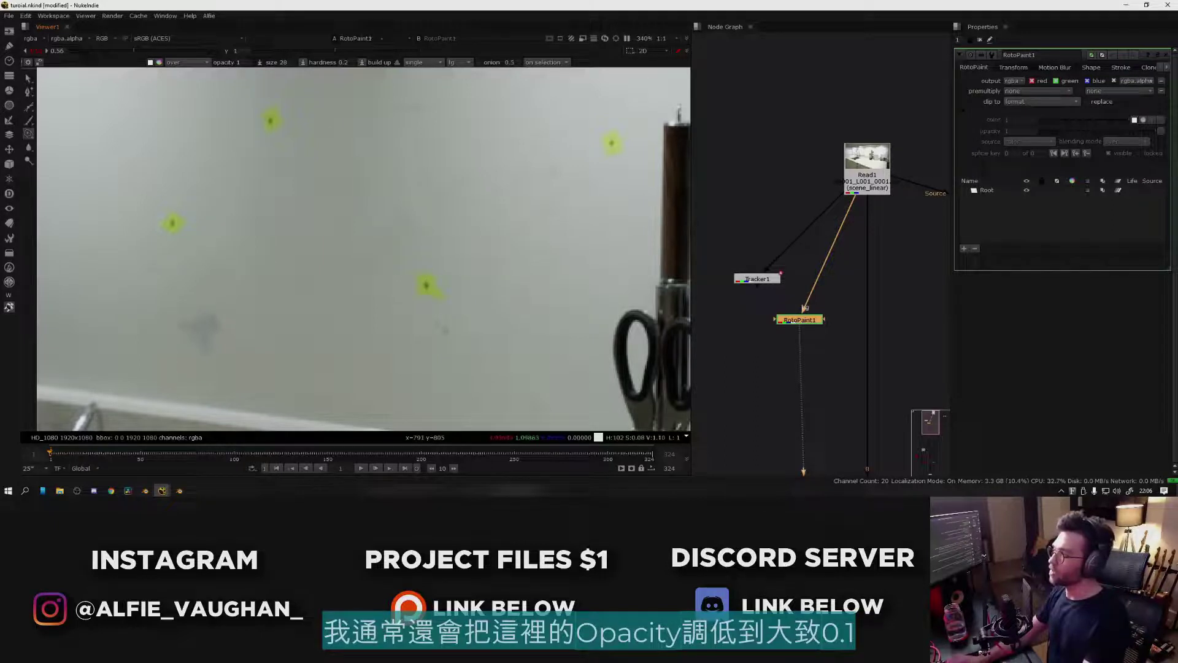
type("0.1")
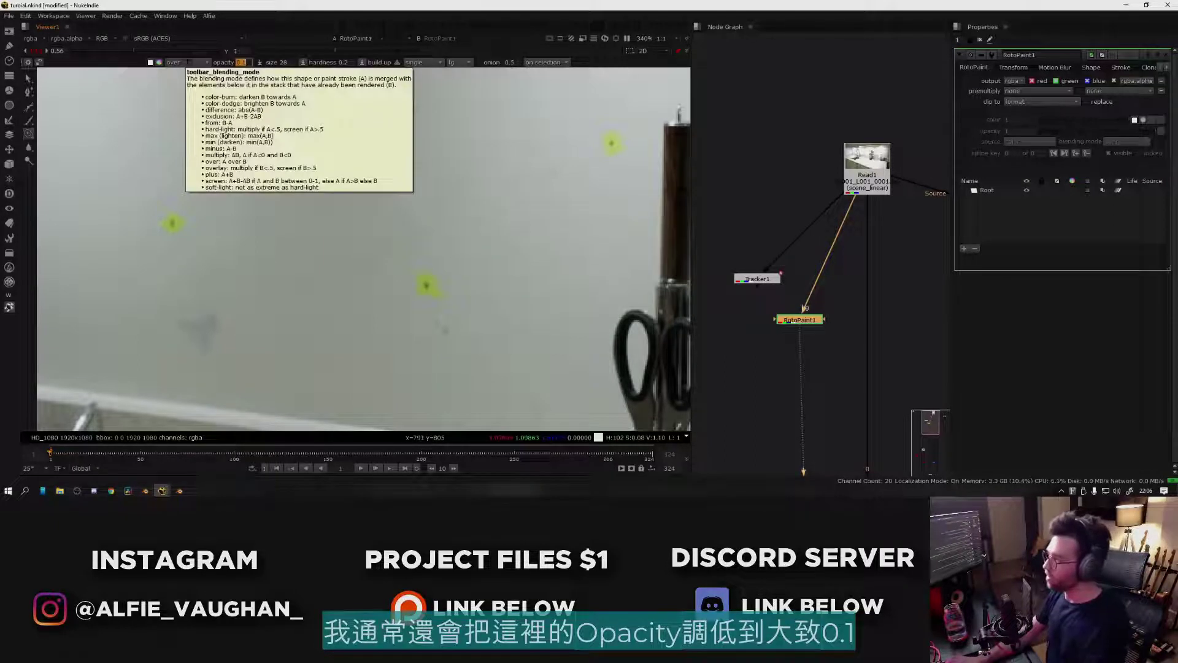
scroll(441, 268, "up", 2)
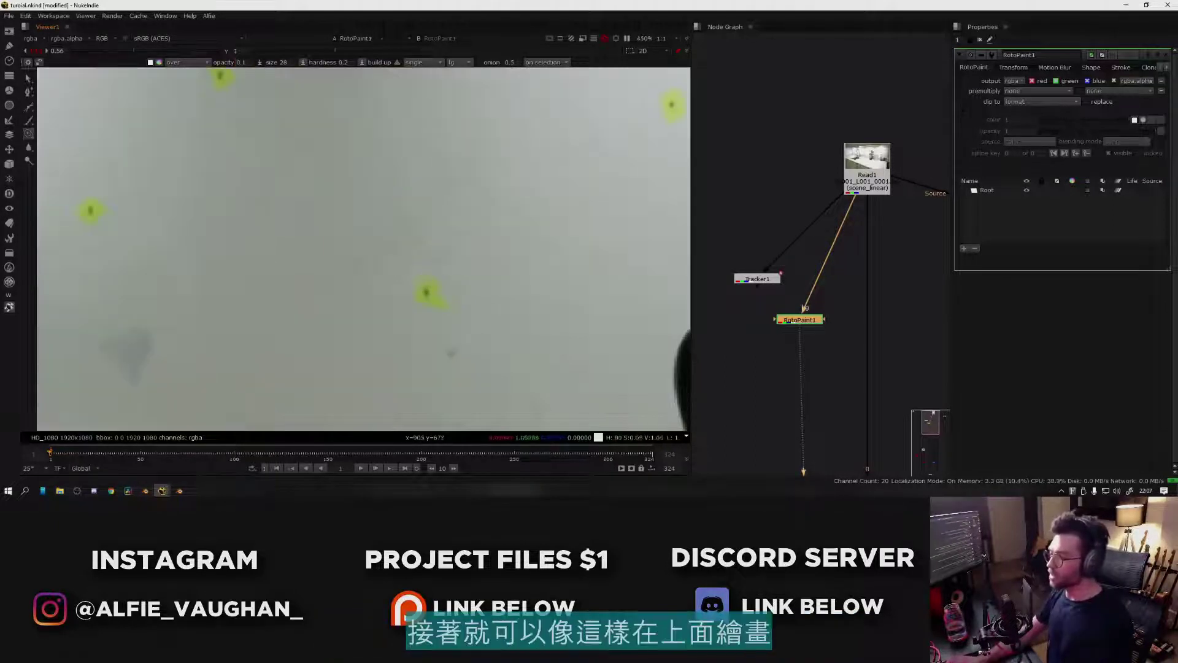
- Try to clone out the central wall marker and undo the strokes after checking them at viewer gamma 0.35
left_click_drag(442, 270, 446, 274)
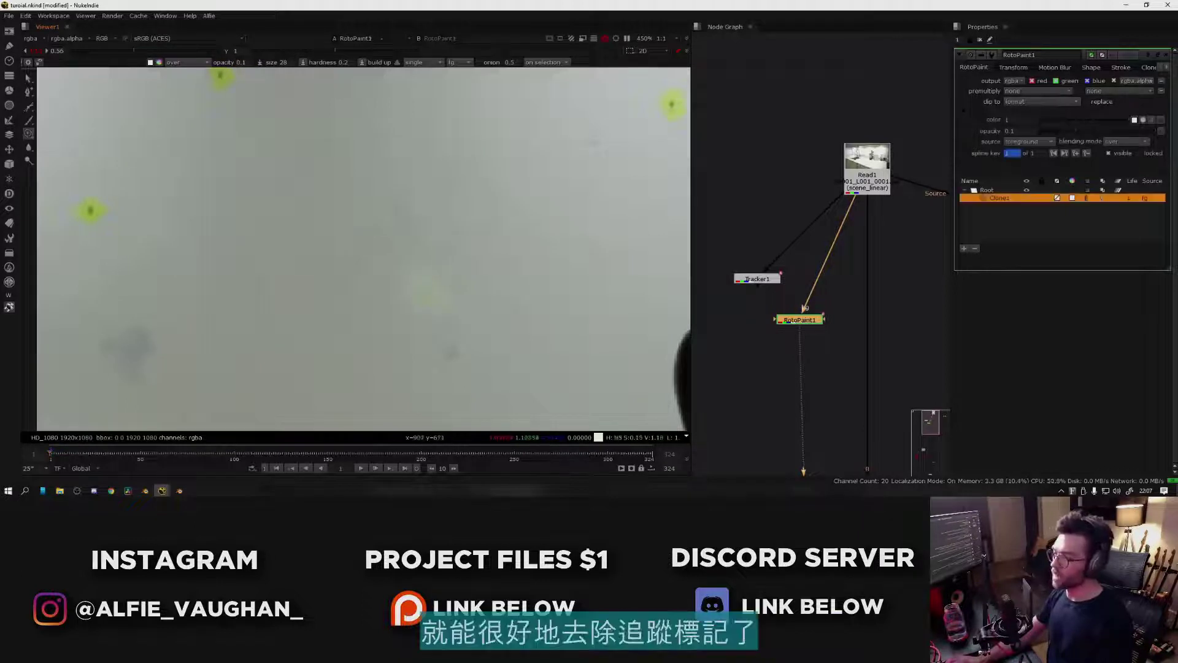
left_click(402, 329)
scroll(413, 231, "down", 1)
left_click_drag(310, 54, 304, 56)
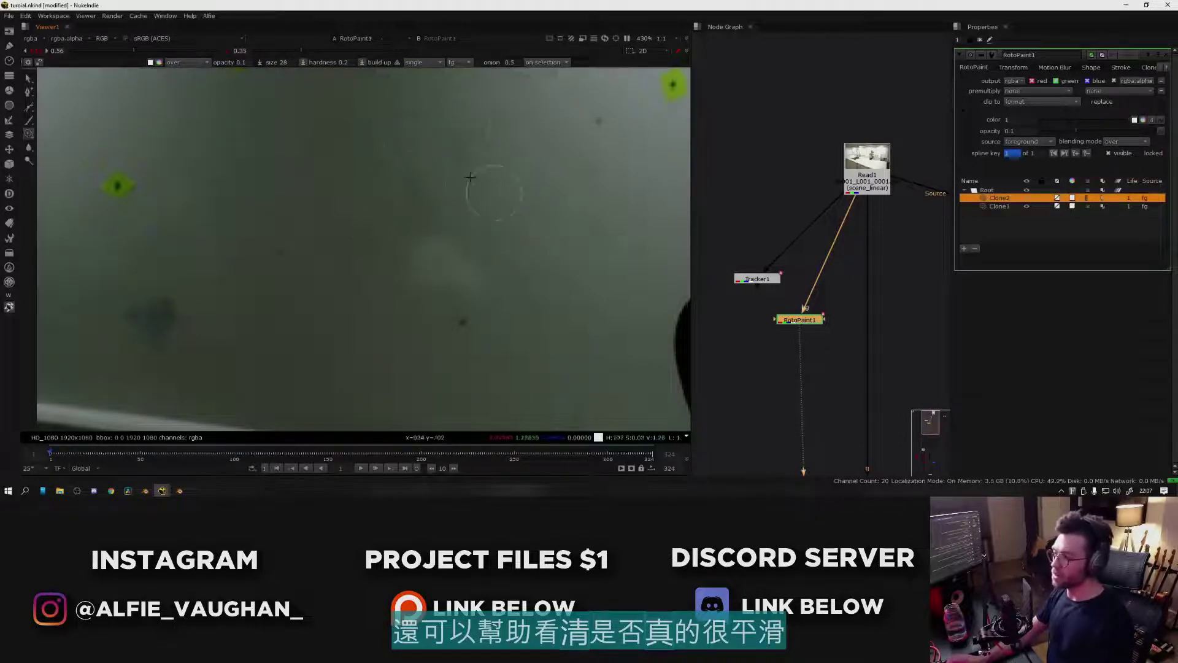
key("ctrl+z")
key("ctrl+z")
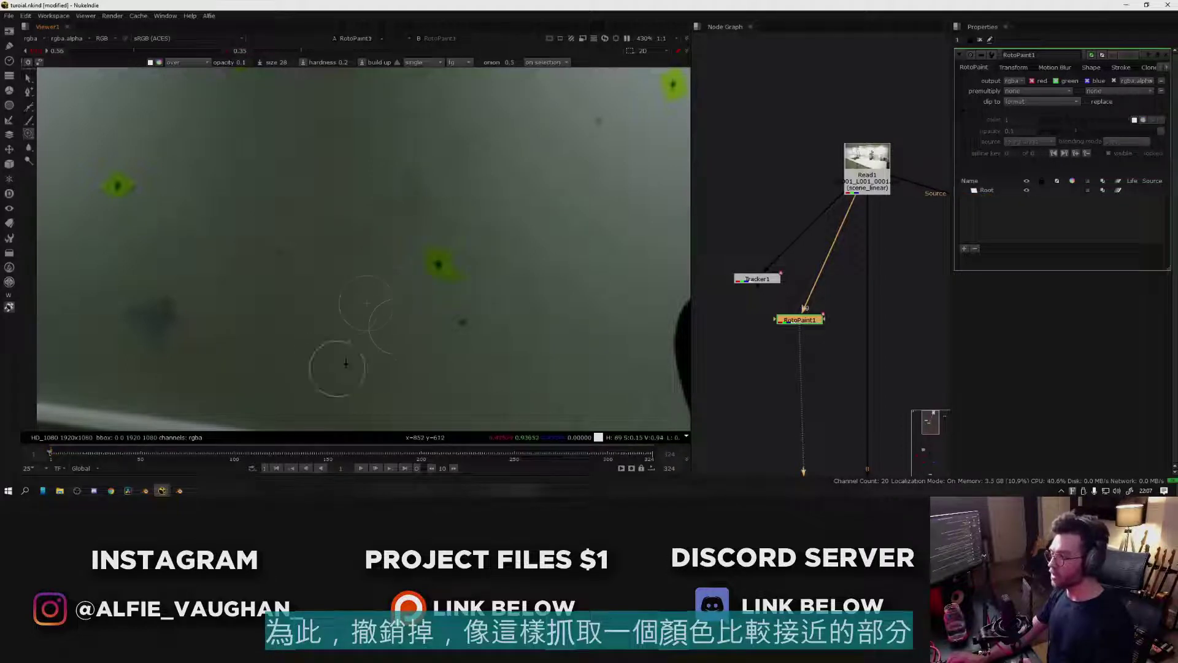
- Clone nearby wall of a similar tone over the central marker and reset the viewer gamma to 1
mouse_move(439, 263)
left_mouse_down()
mouse_move(422, 243)
mouse_move(450, 276)
mouse_move(433, 254)
left_mouse_up()
key("ctrl+z")
left_click(489, 205, "ctrl")
key("q")
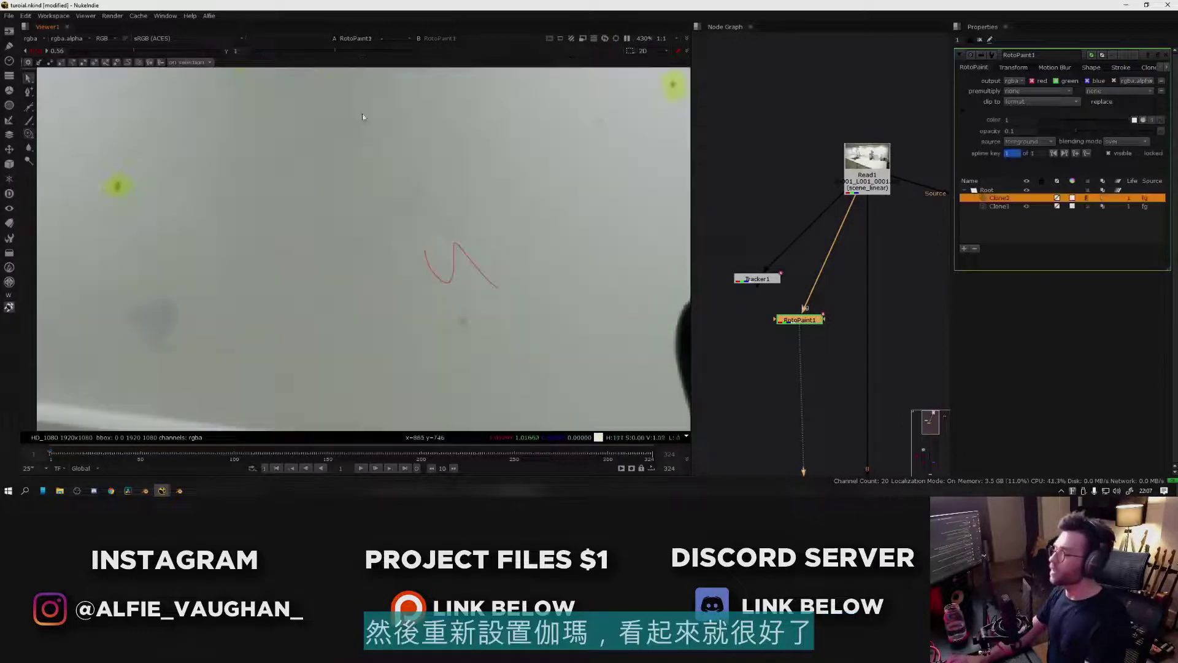
left_click(529, 255)
scroll(528, 257, "down", 4)
middle_click_drag(529, 259, 451, 252)
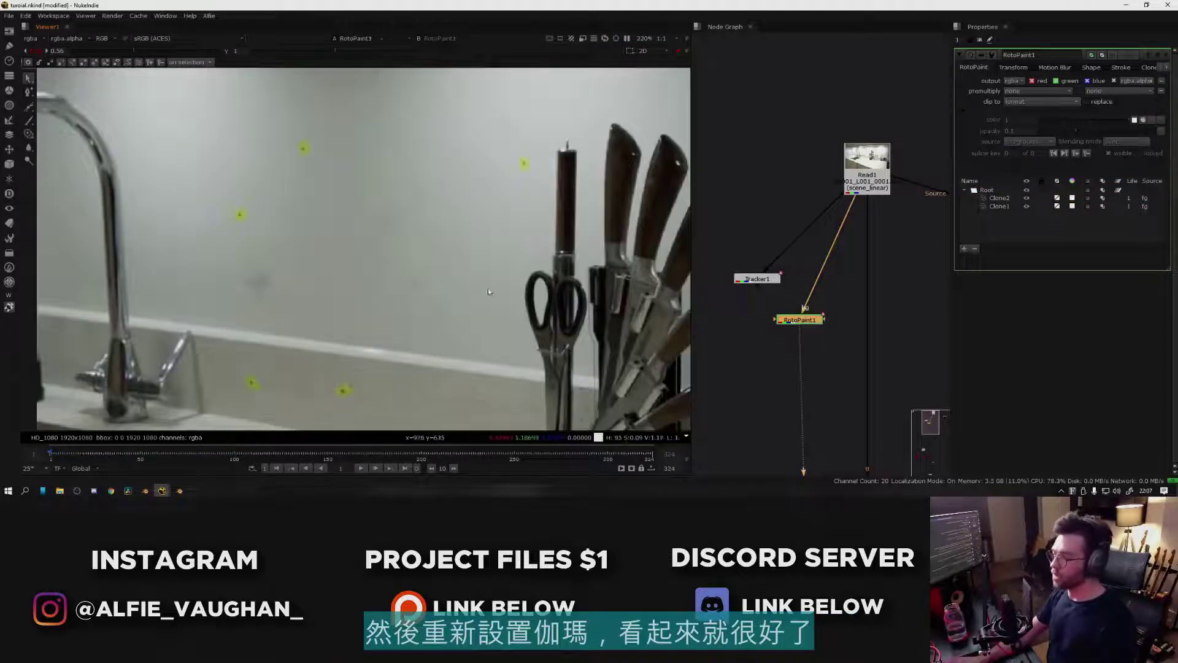
- Compare the painted wall patch on frames 1 and 2 and move the RotoPaint node slightly lower in the graph
key("Right")
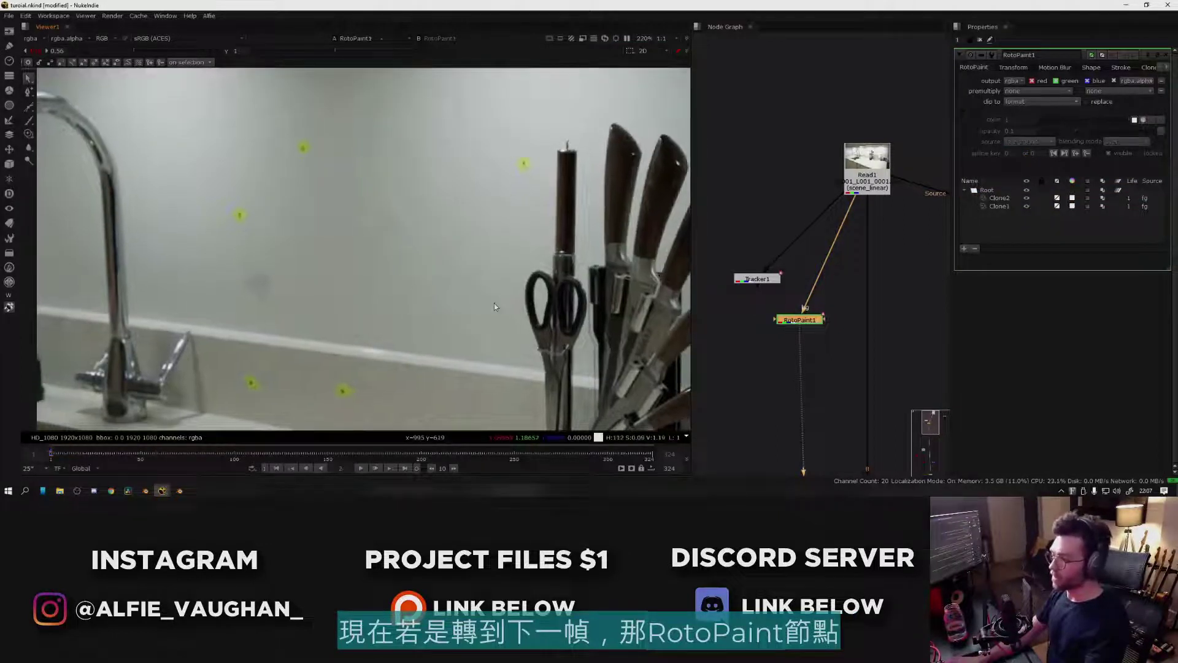
key("Left")
left_click_drag(788, 319, 787, 324)
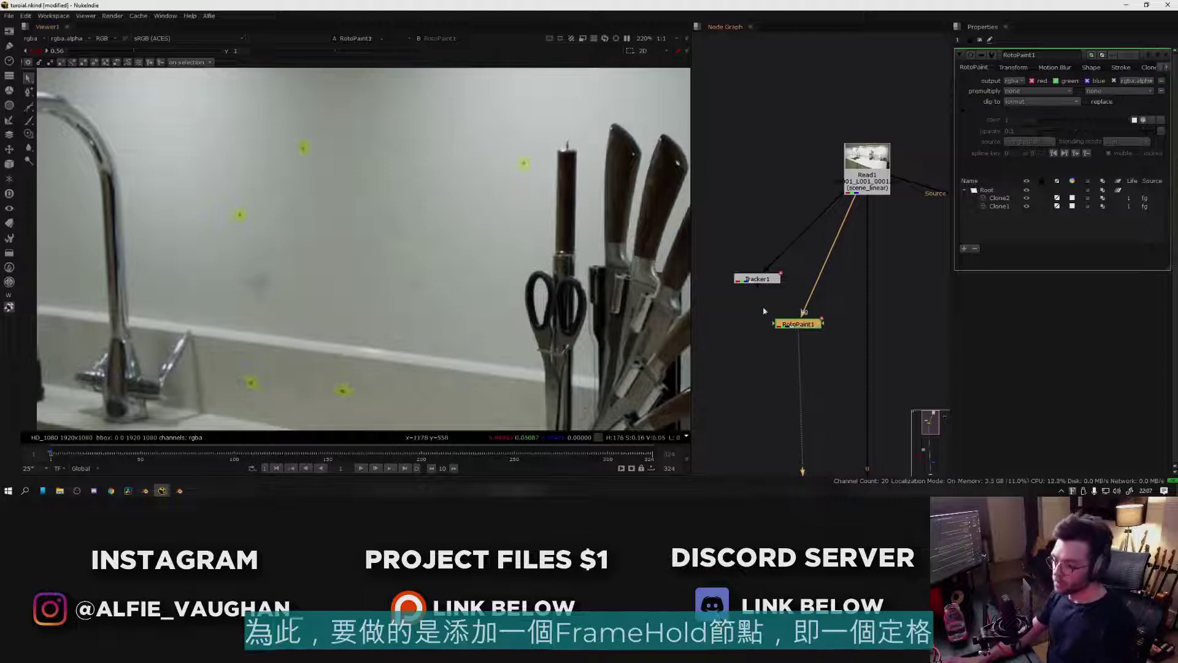
- Insert a FrameHold node held at frame 1 directly after the RotoPaint node
key("Tab")
type("fra")
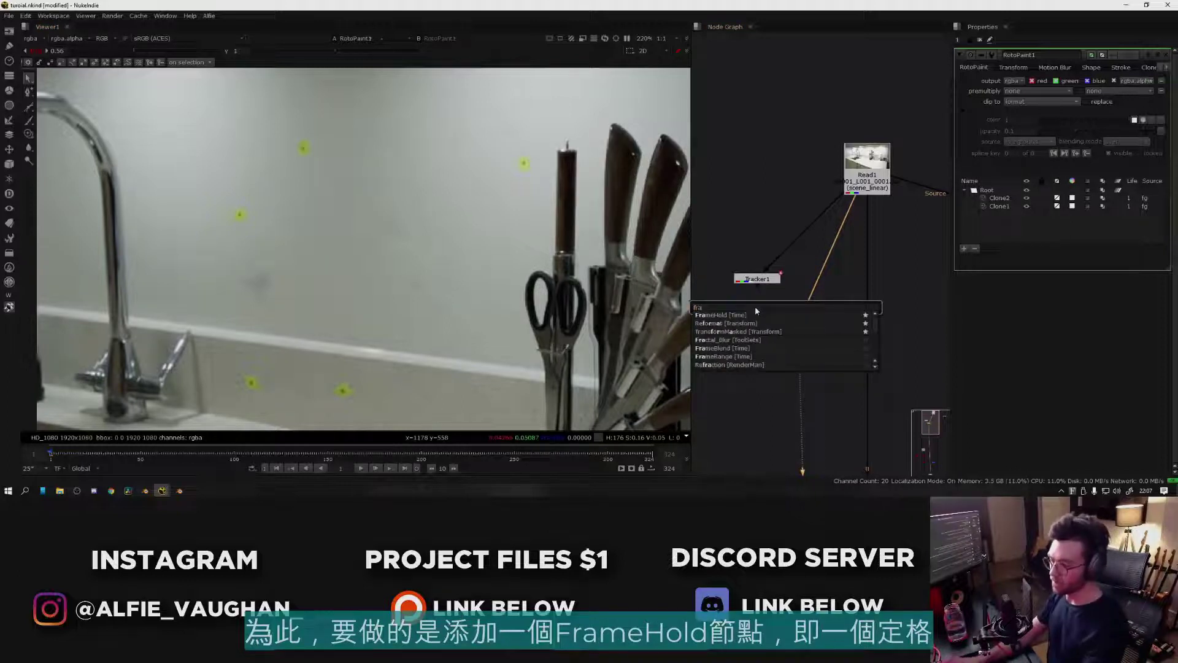
key("Return")
scroll(456, 303, "up", 4)
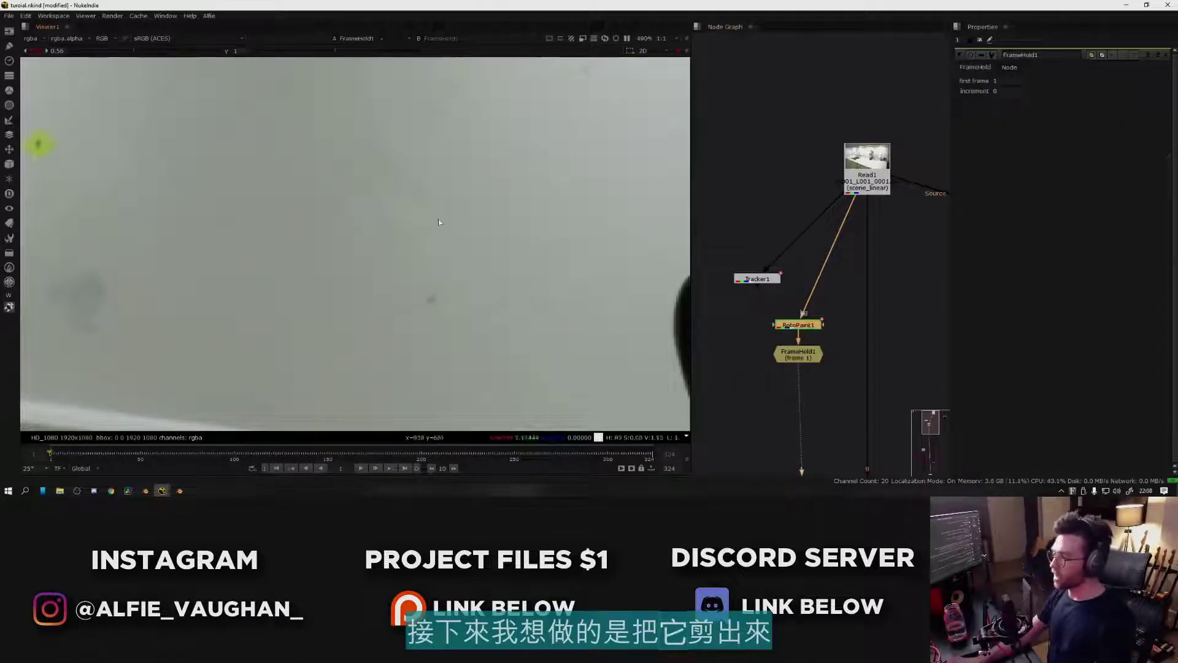
scroll(408, 290, "down", 2)
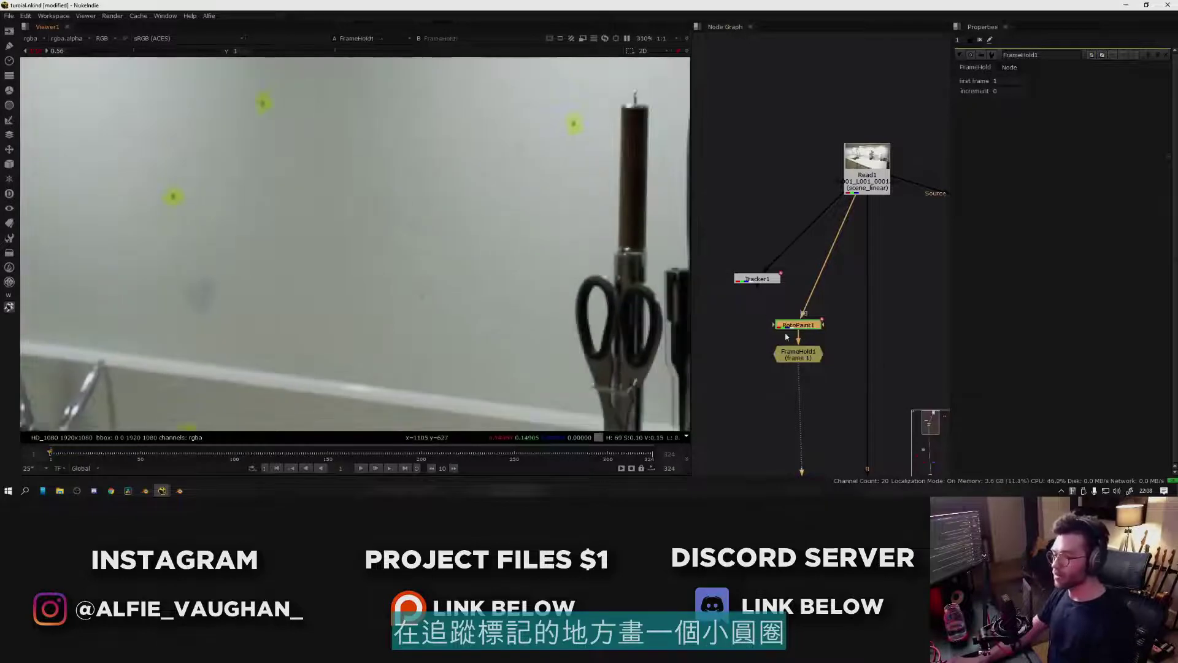
- Disable the RotoPaint node and outline the central wall marker with a closed six-point shape in a new, unconnected Roto node
key("d")
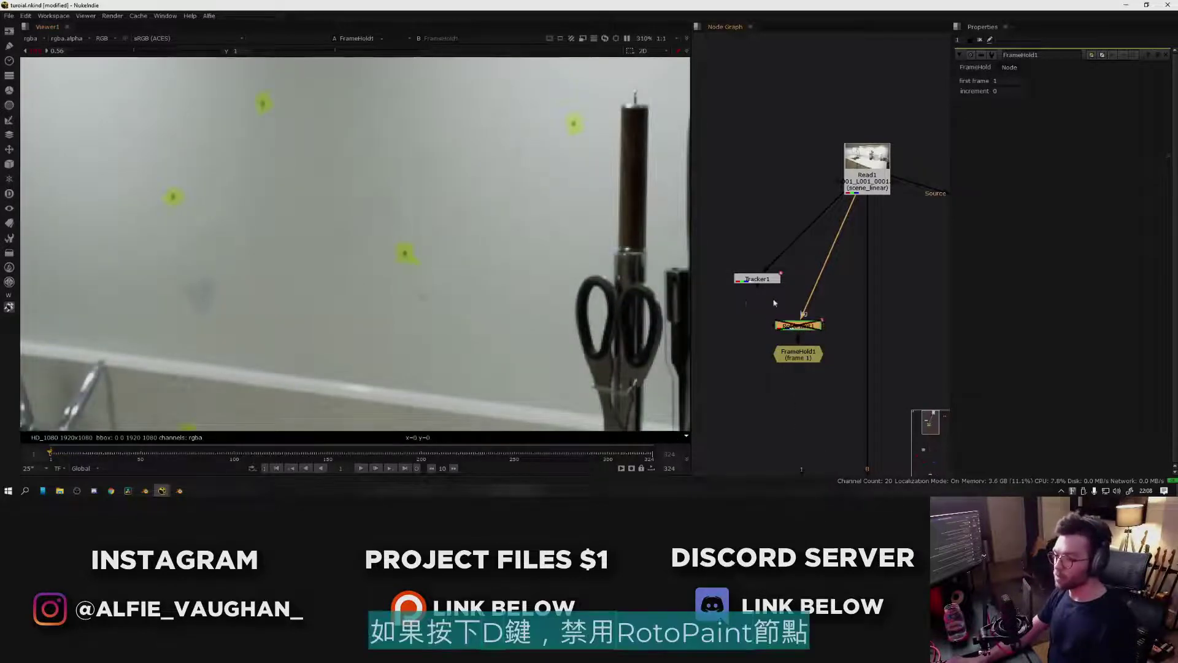
left_click(847, 324)
scroll(444, 245, "up", 2)
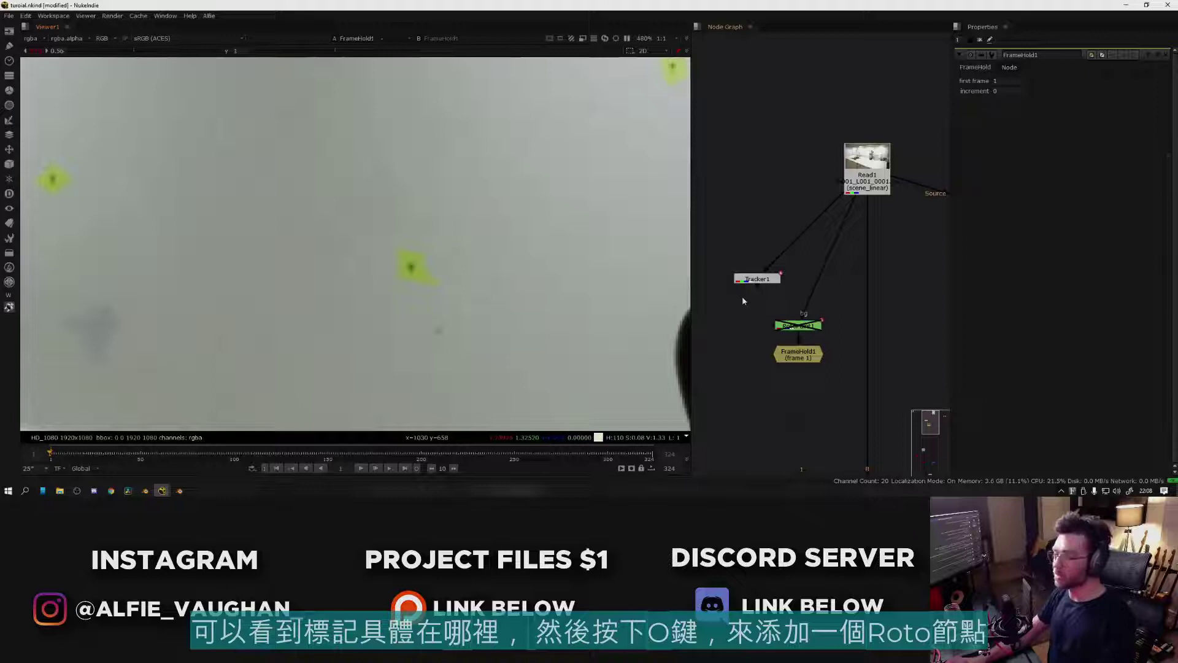
key("o")
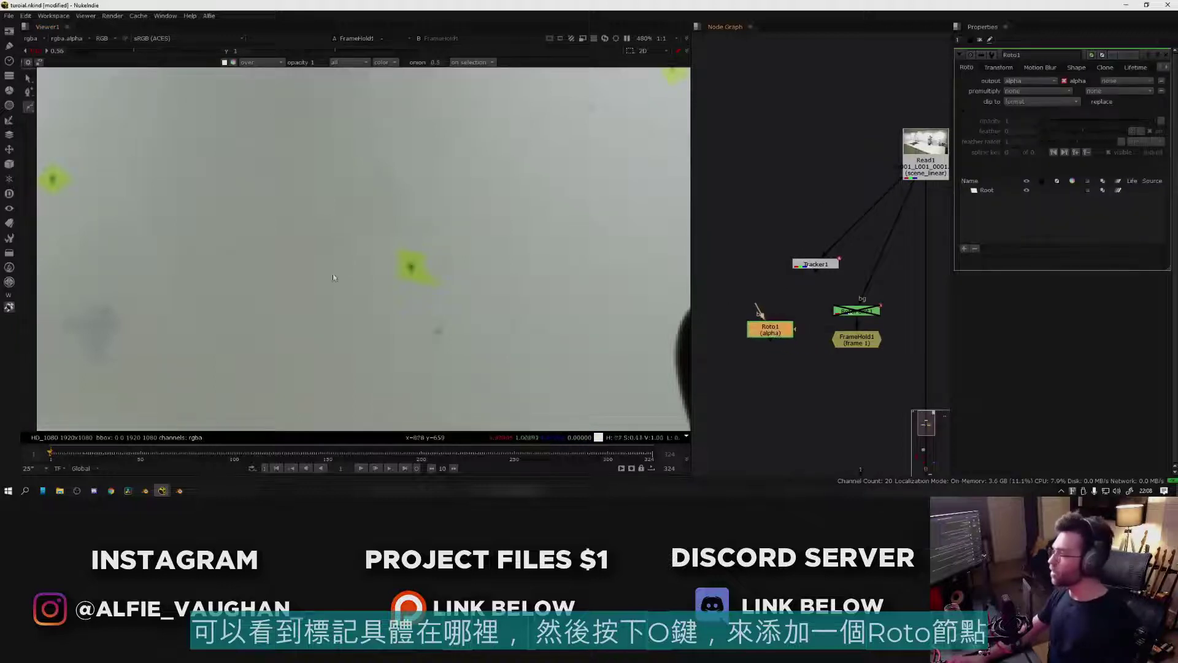
left_click(417, 234)
left_click(382, 237)
left_click(375, 281)
left_click(418, 300)
left_click(467, 302)
left_click(457, 260)
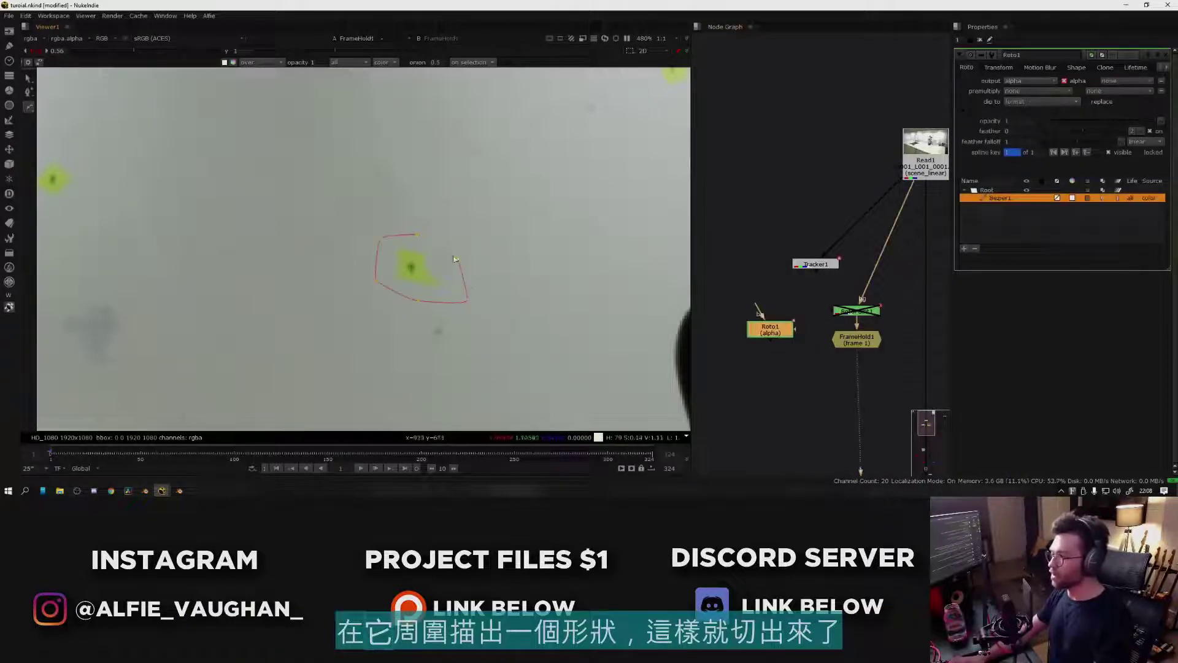
left_click(417, 235)
- Add a Merge node with input B on the FrameHold and input A on the Roto, and set its operation to mask
left_click(833, 381)
key("m")
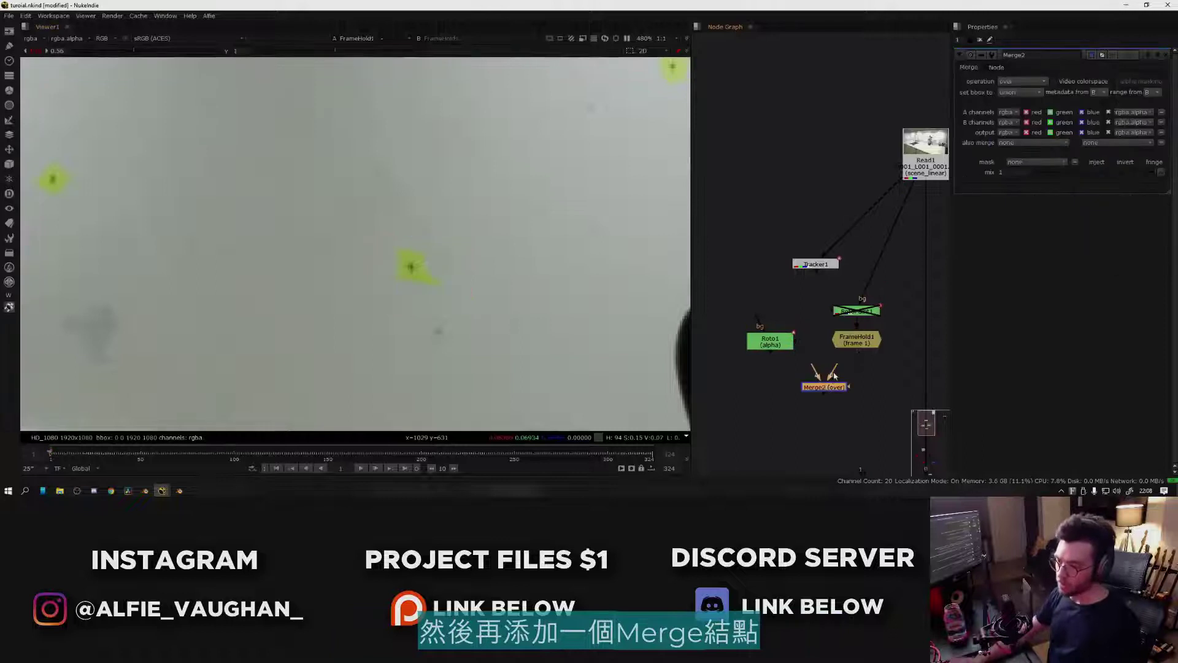
left_click_drag(833, 379, 771, 344)
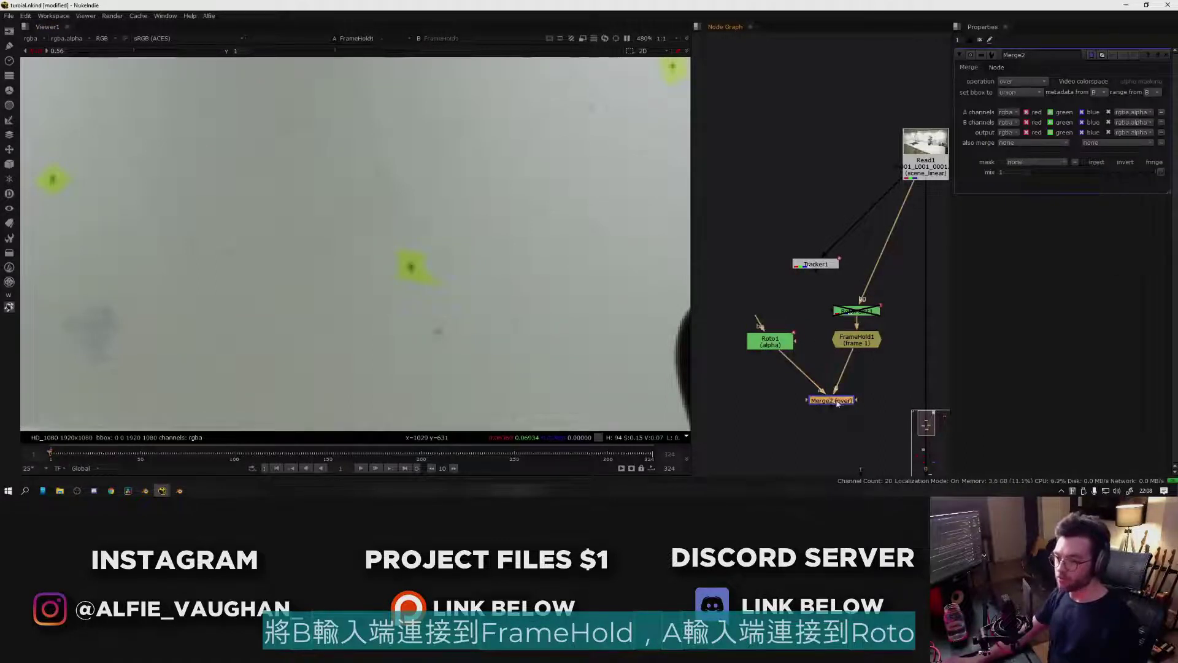
left_click_drag(836, 403, 861, 400)
key("1")
left_click(1022, 81)
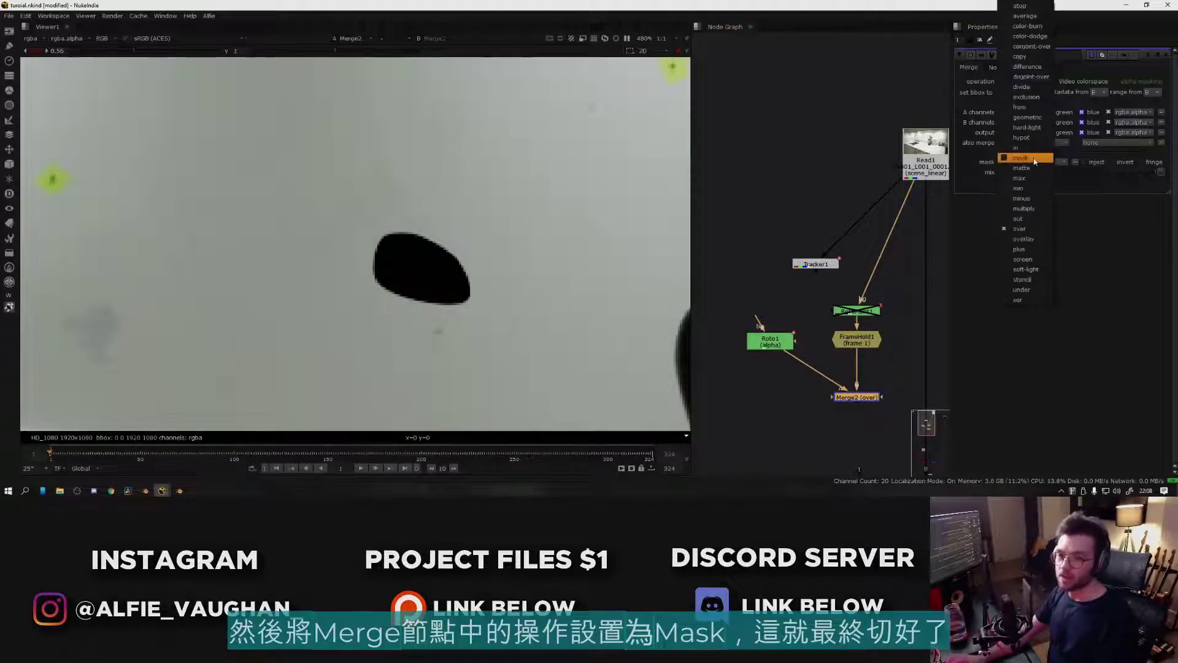
left_click(1035, 161)
- Insert a Blur node after the Roto node and set its size to about 9.5
left_click_drag(770, 341, 774, 338)
key("b")
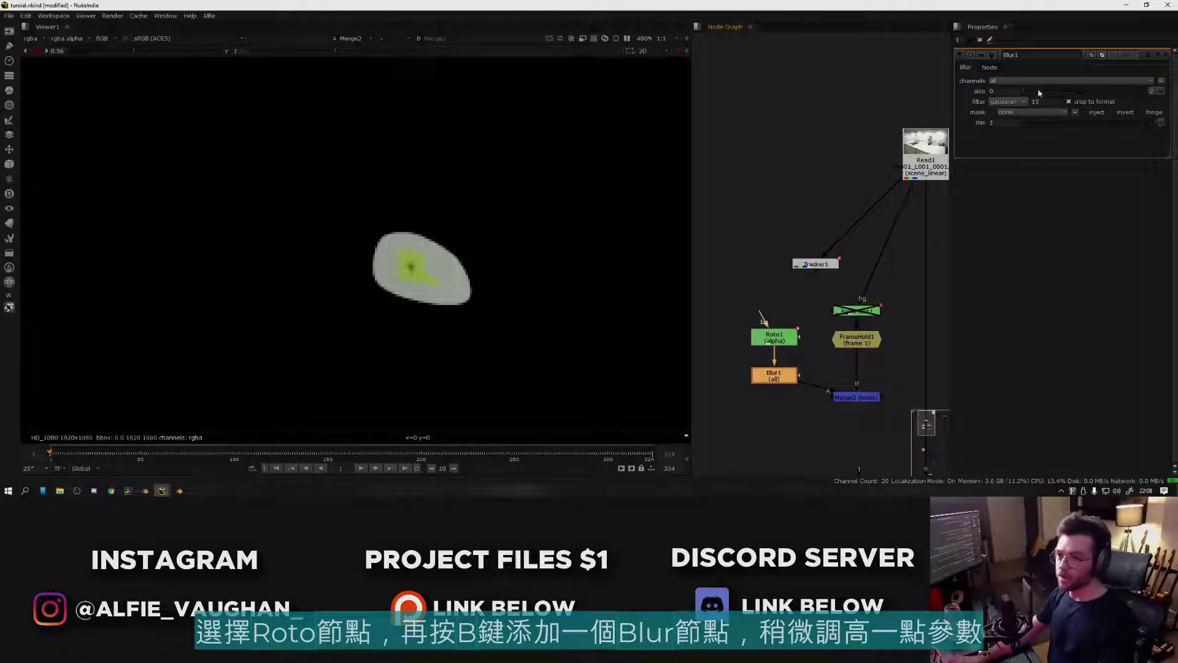
left_click(1063, 92)
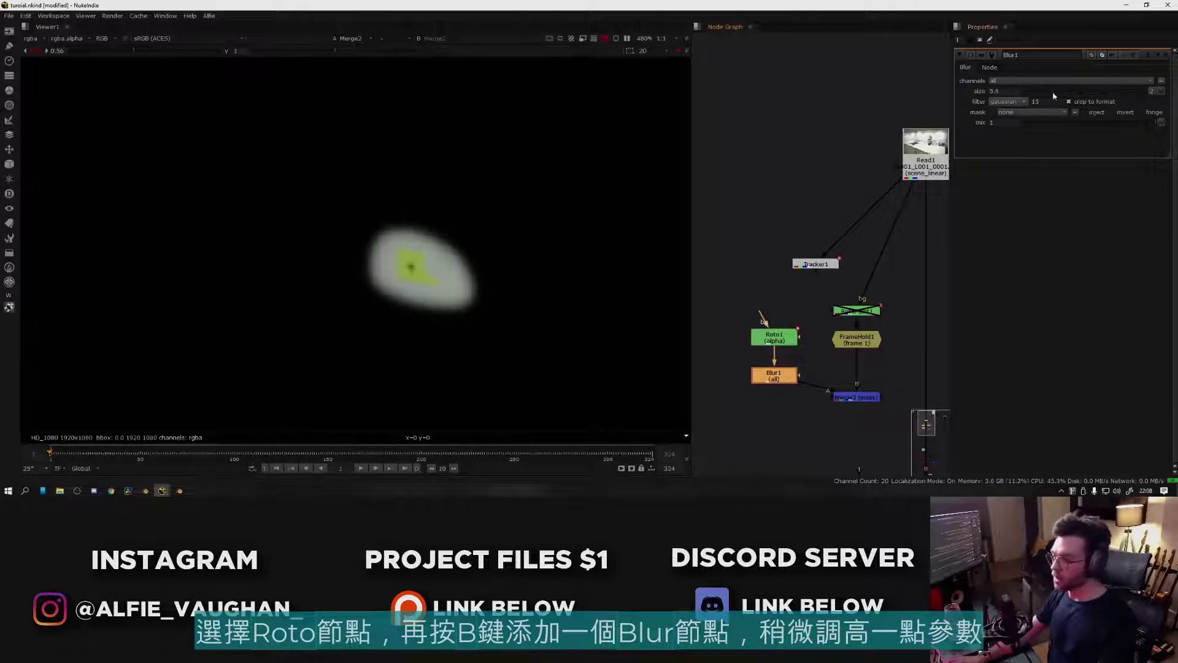
- Re-enable the RotoPaint node and check the soft-edged wall patch in the viewer
left_click(857, 310)
key("d")
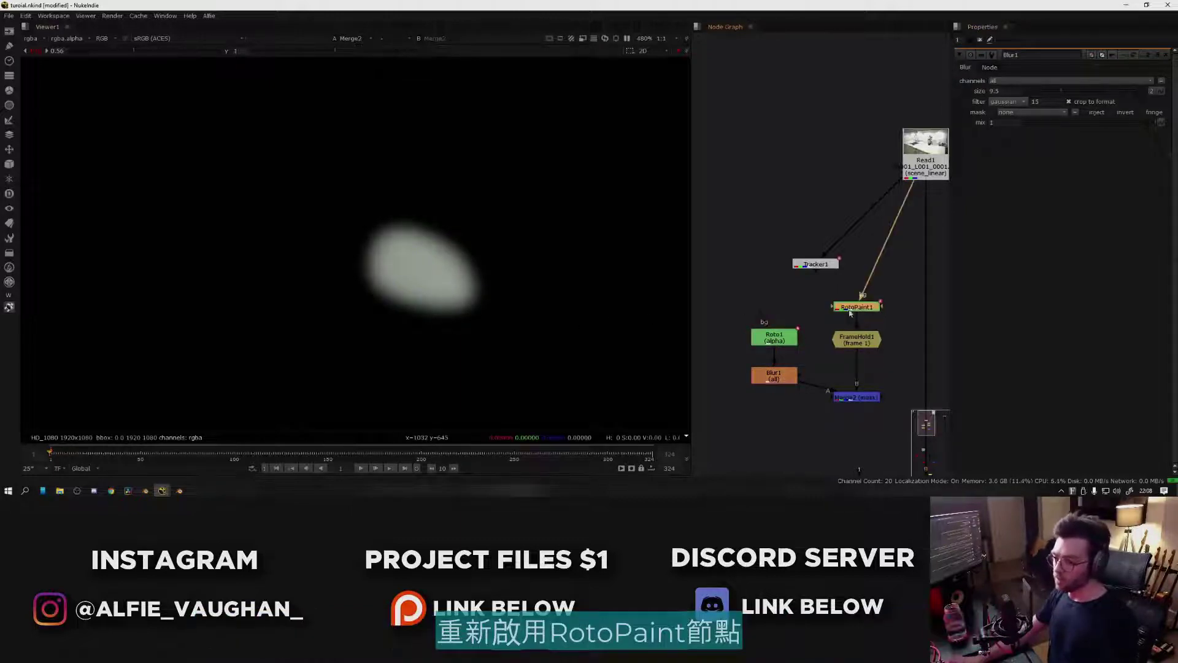
scroll(329, 263, "down", 6)
scroll(413, 170, "up", 5)
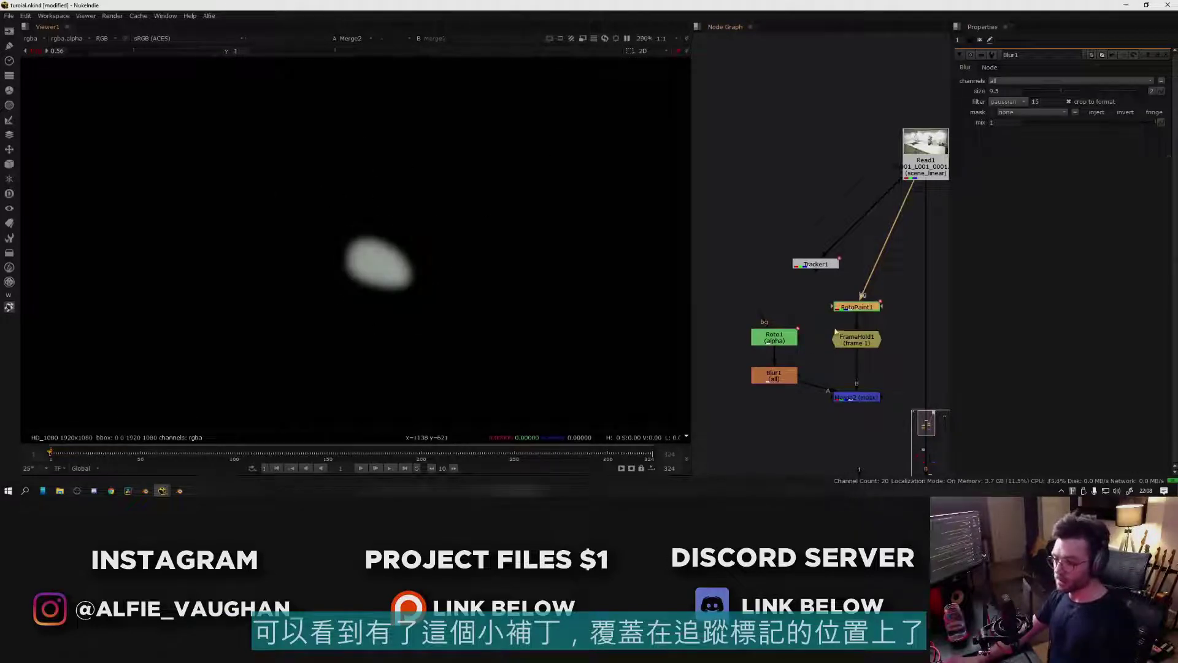
- Move the Tracker node below the mask Merge and connect its input to that Merge
middle_click_drag(838, 333, 808, 316)
scroll(808, 316, "down", 1)
left_click(800, 267)
mouse_move(797, 252)
left_mouse_down()
mouse_move(773, 228)
mouse_move(782, 236)
left_mouse_up()
left_click_drag(781, 228, 825, 379)
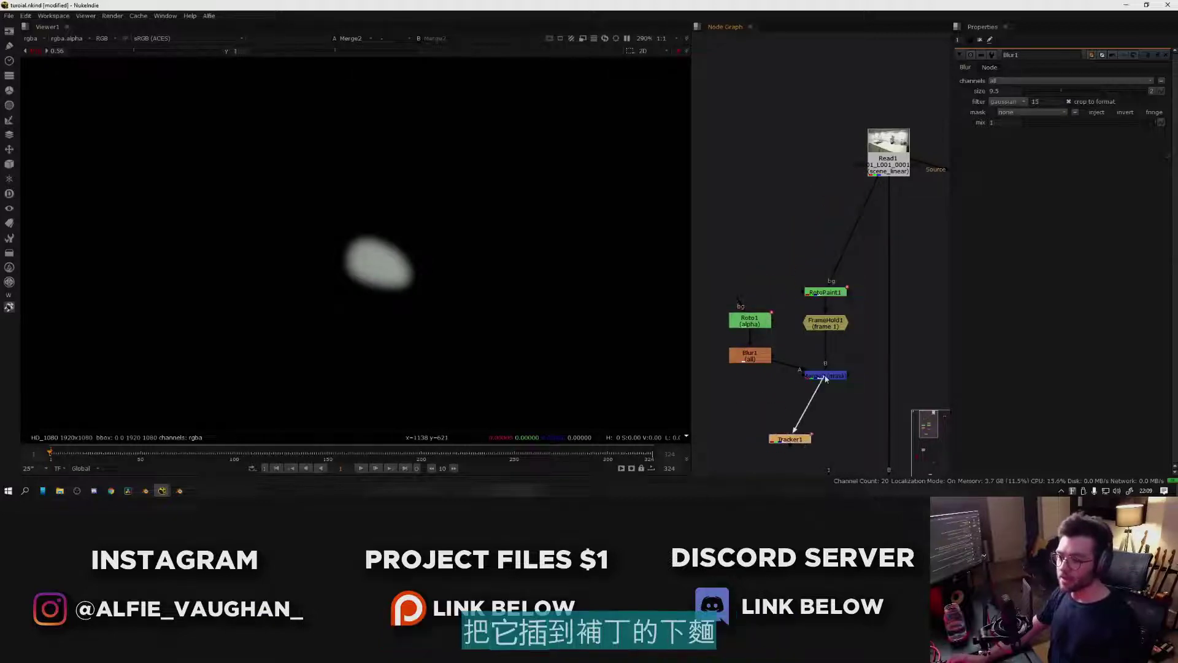
middle_click_drag(833, 408, 810, 311)
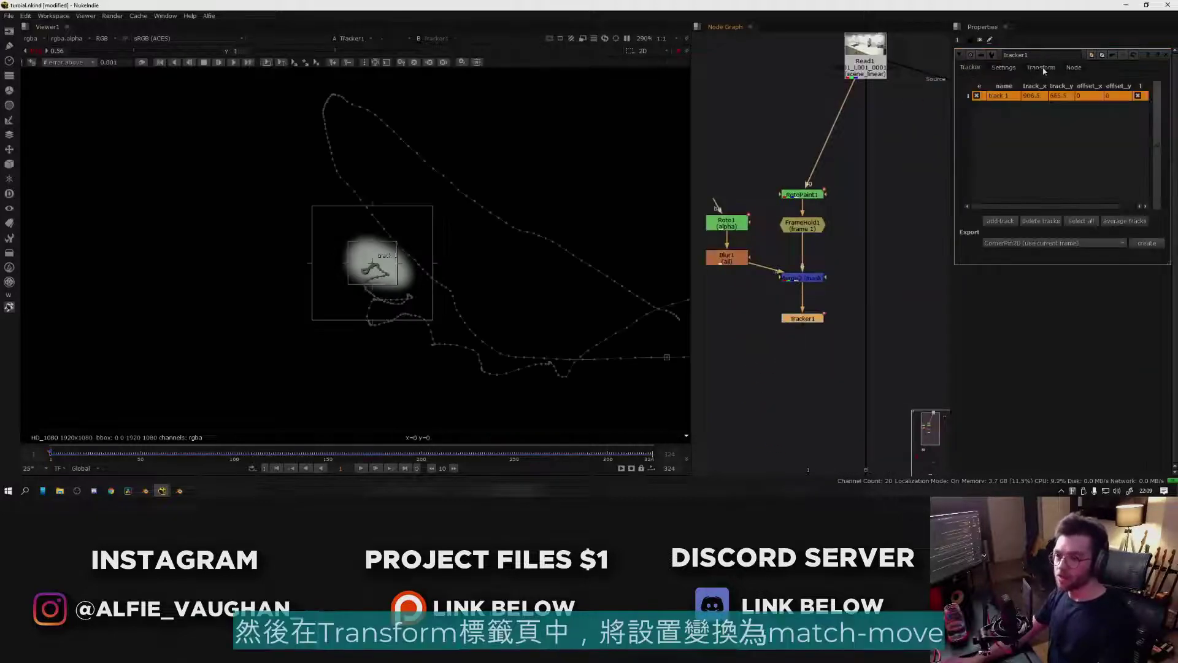
- Set the Tracker's transform to match-move and check the patch's movement over the first frames of the shot
left_click(1041, 68)
left_click(1044, 81)
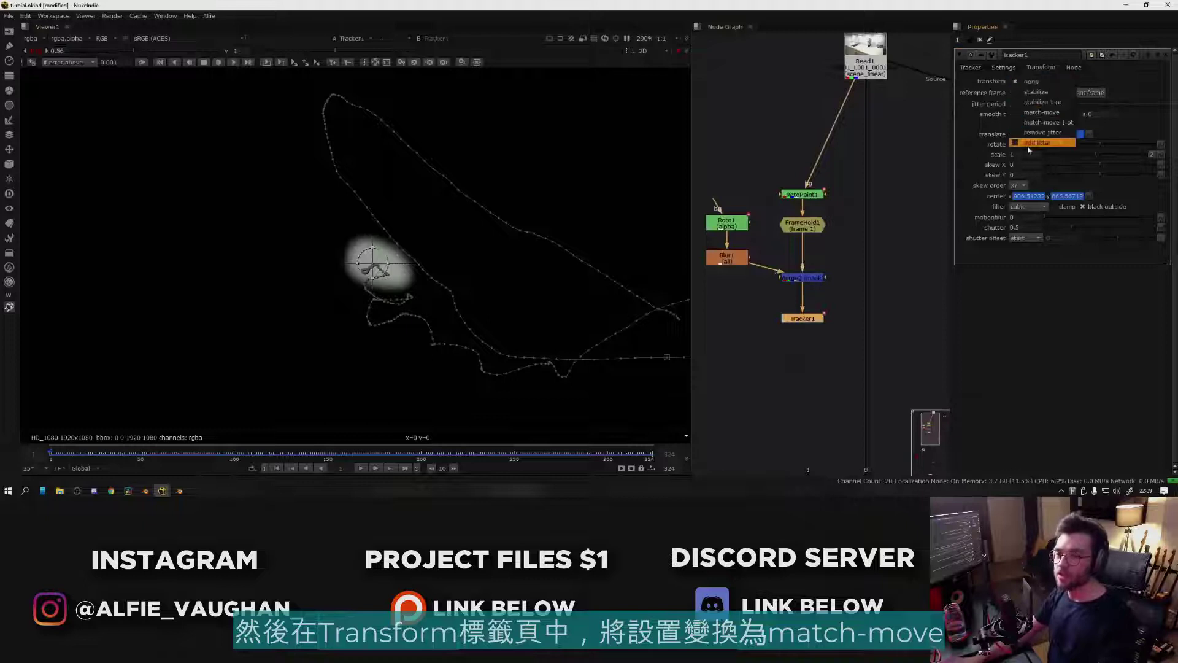
left_click(1043, 113)
key("l")
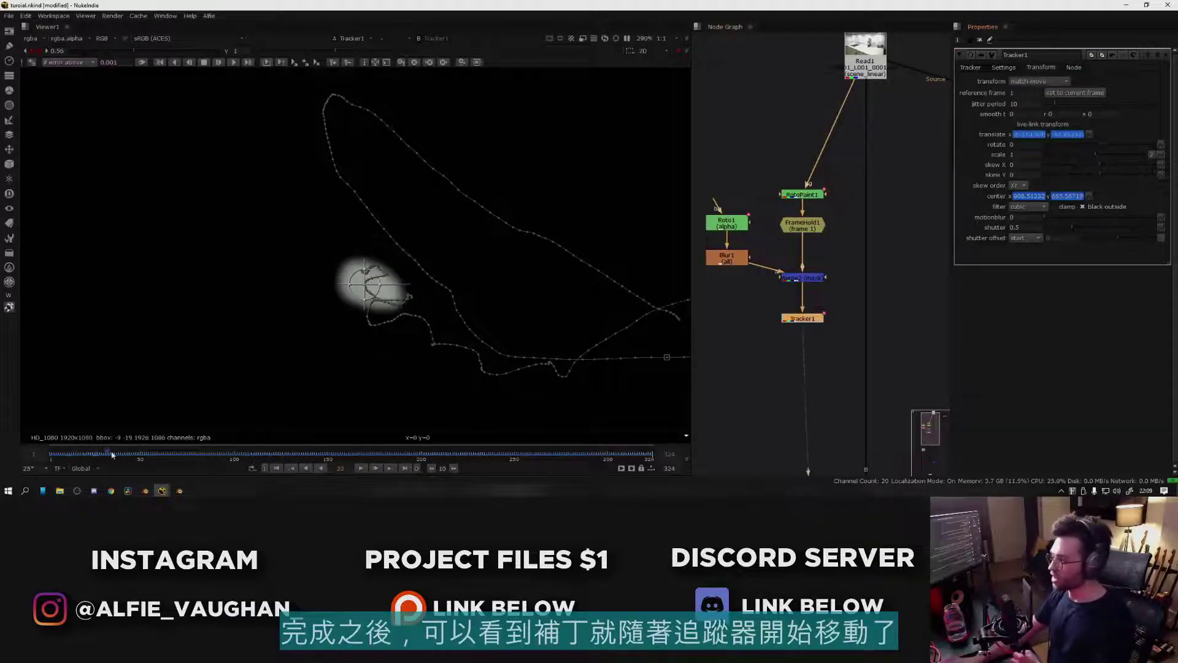
left_click(55, 451)
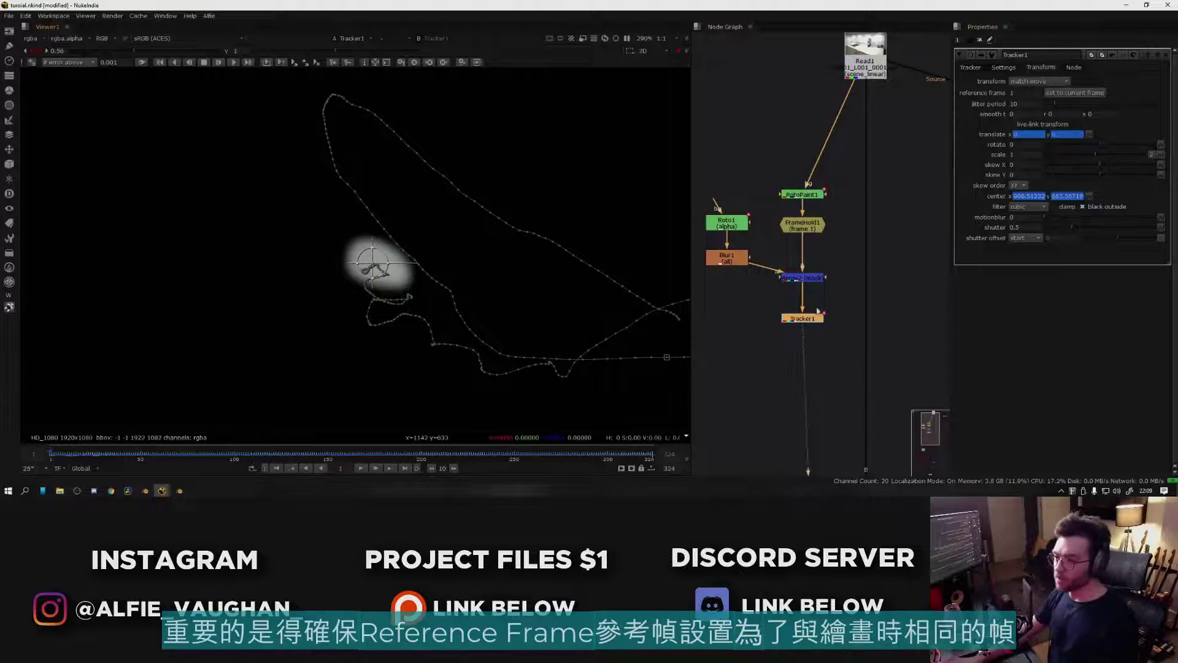
- Examine the RotoPaint settings and the Tracker's reference frame while at frame 19
double_click(810, 194)
double_click(802, 318)
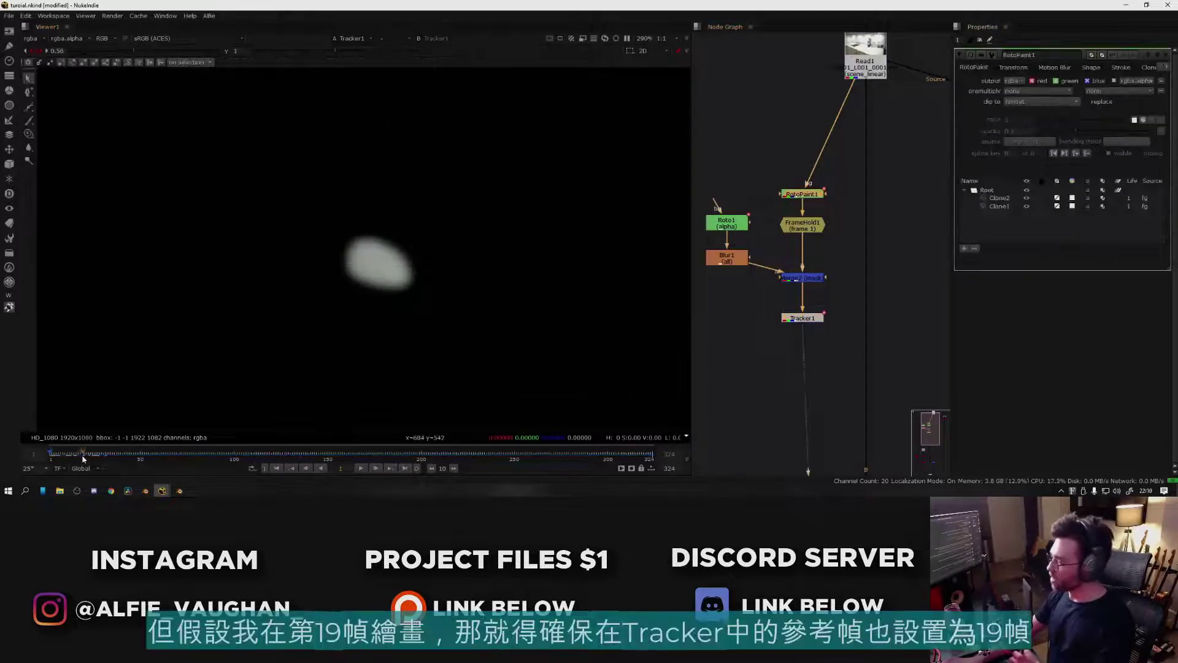
left_click(83, 454)
double_click(802, 318)
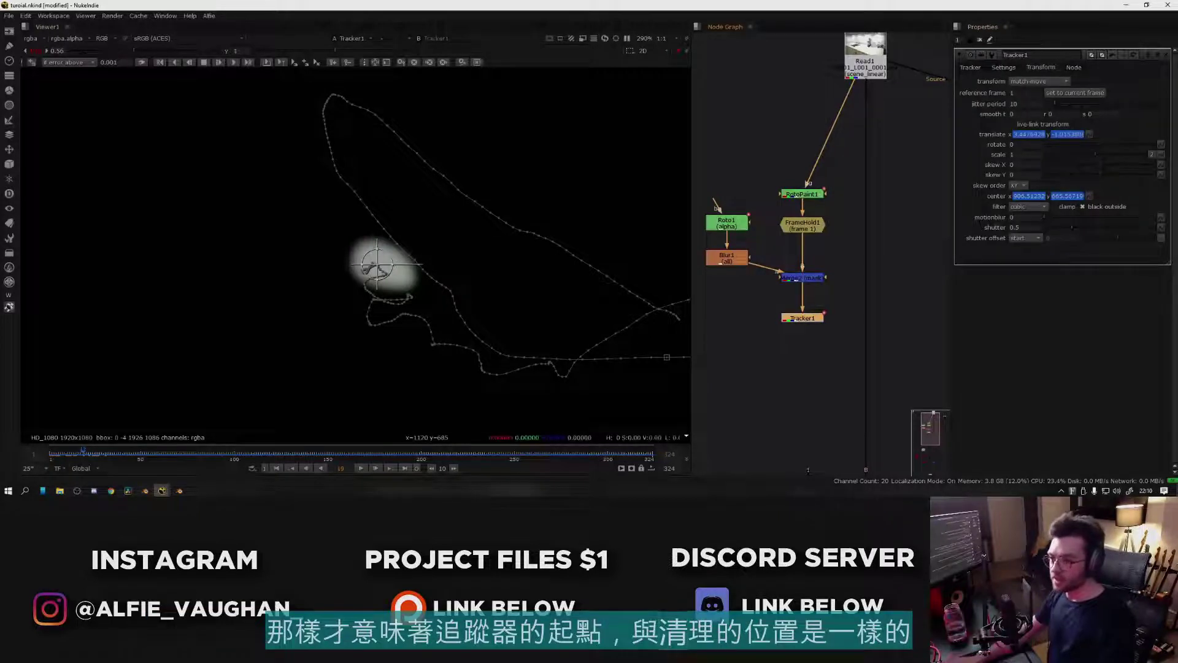
- Merge the tracked patch over the original Read footage with a new Merge node and inspect the result in the viewer
left_click(903, 210)
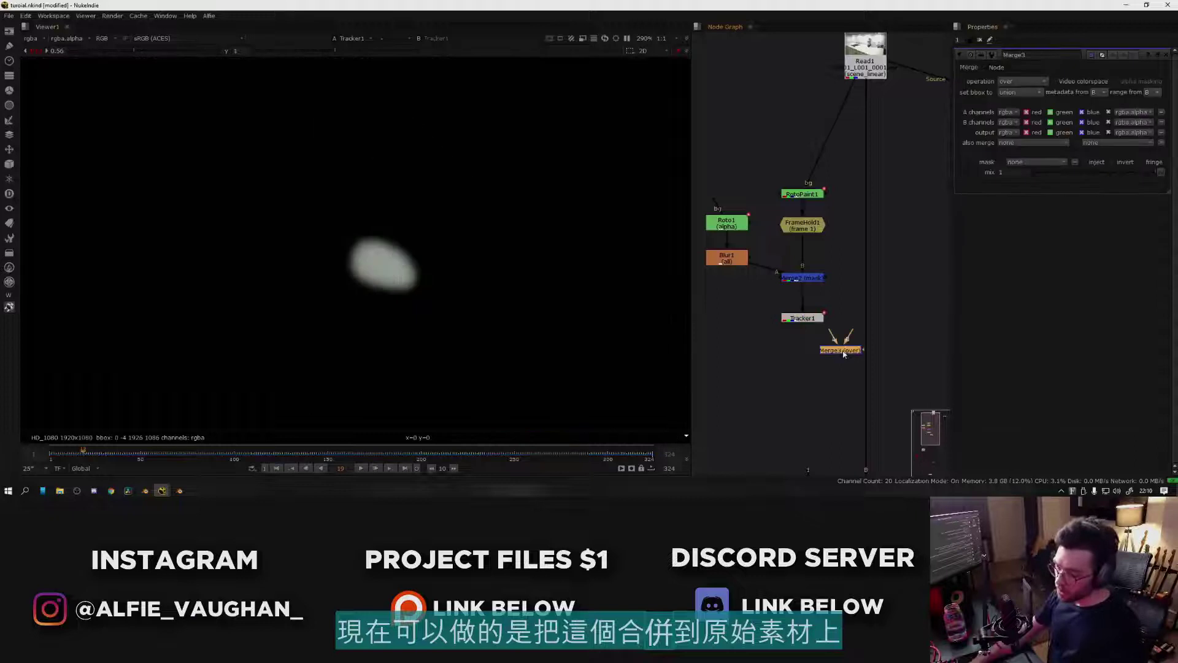
mouse_move(843, 354)
left_mouse_down()
mouse_move(819, 299)
mouse_move(902, 300)
mouse_move(874, 365)
mouse_move(856, 346)
left_mouse_up()
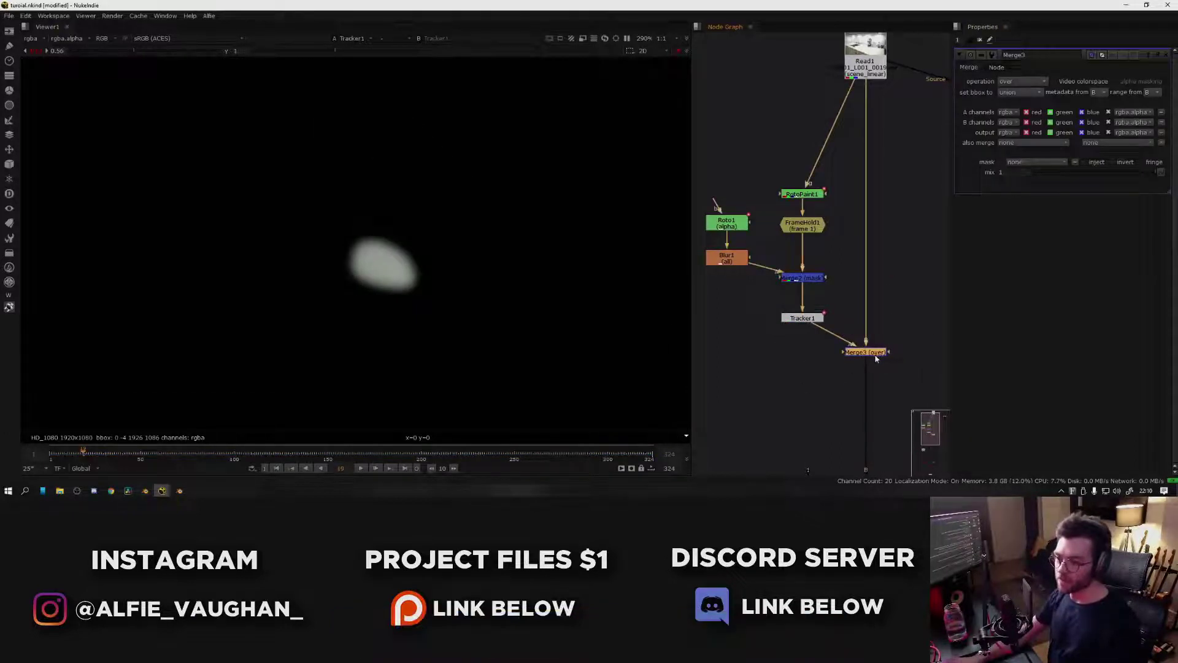
left_click(877, 355)
key("1")
scroll(512, 300, "down", 3)
scroll(478, 279, "up", 4)
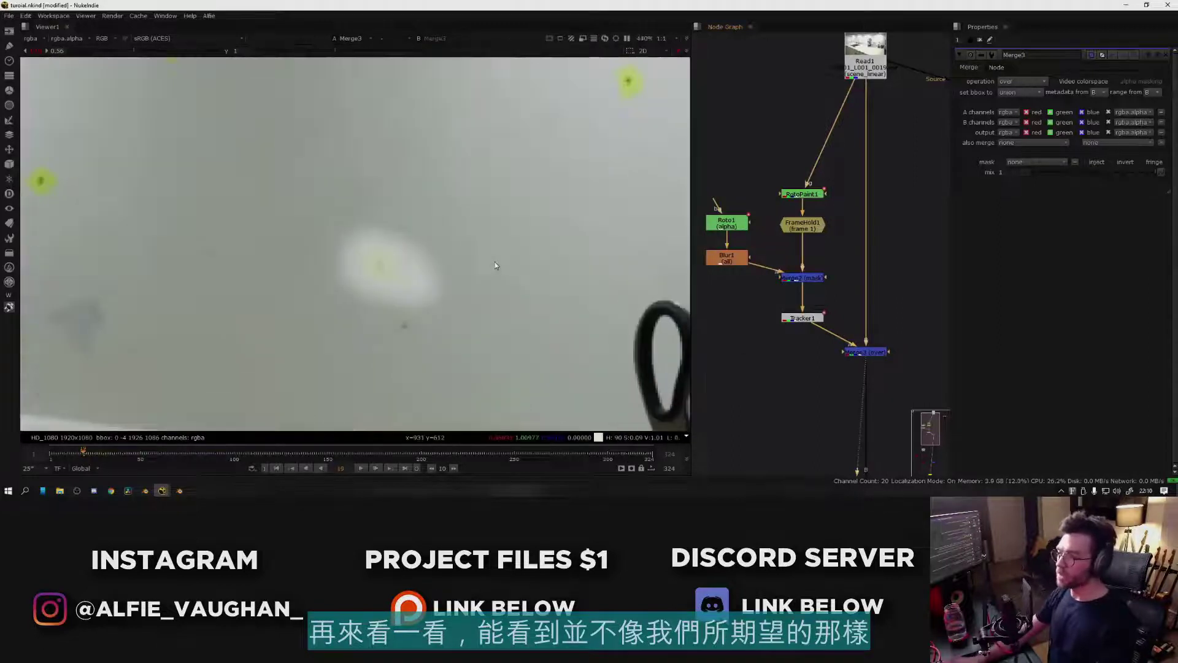
scroll(506, 254, "down", 2)
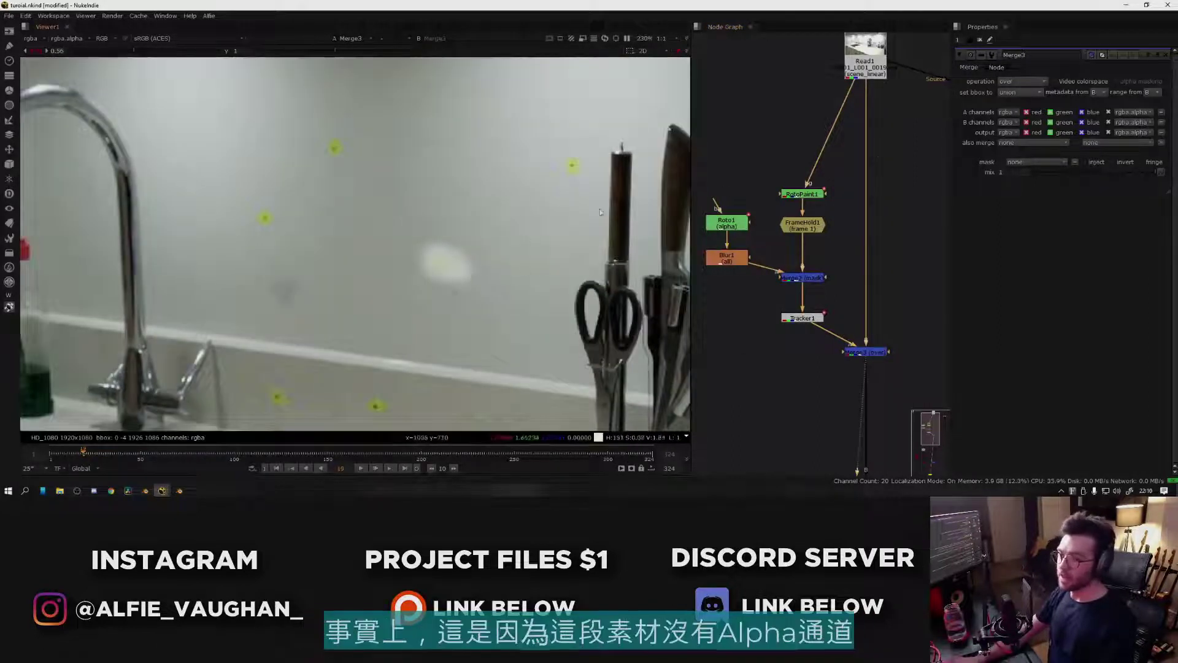
- View the Read node's alpha channel and return the viewer to full colour
middle_click_drag(865, 153, 834, 232)
left_click(827, 150)
key("1")
key("a")
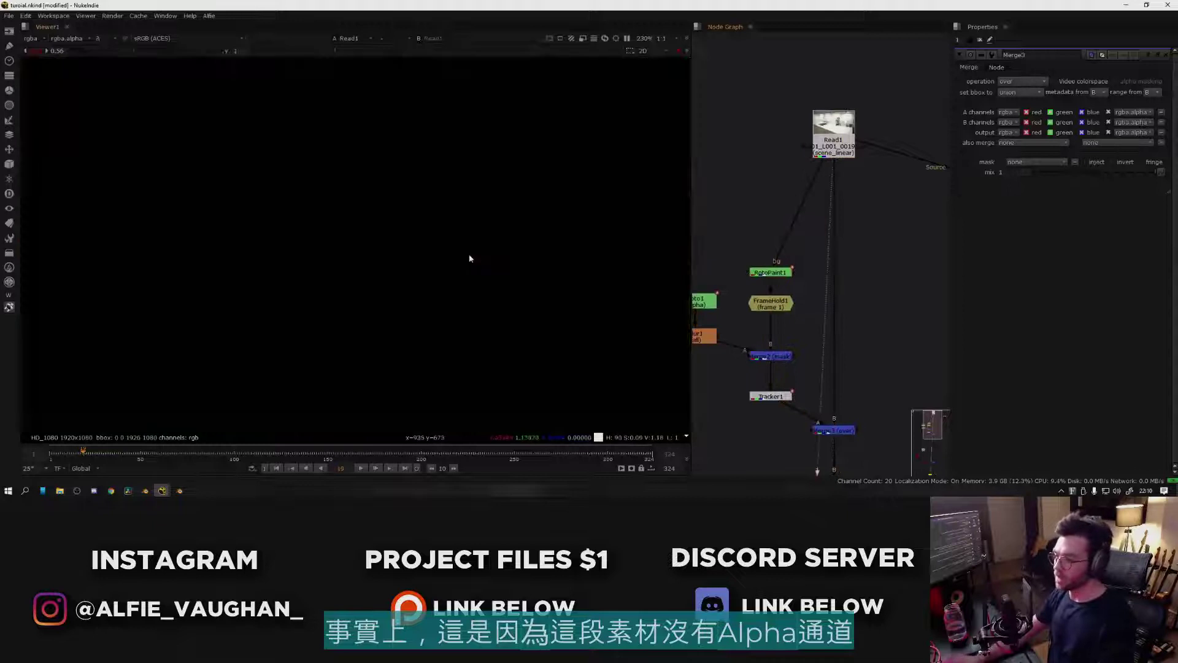
key("a")
key("f")
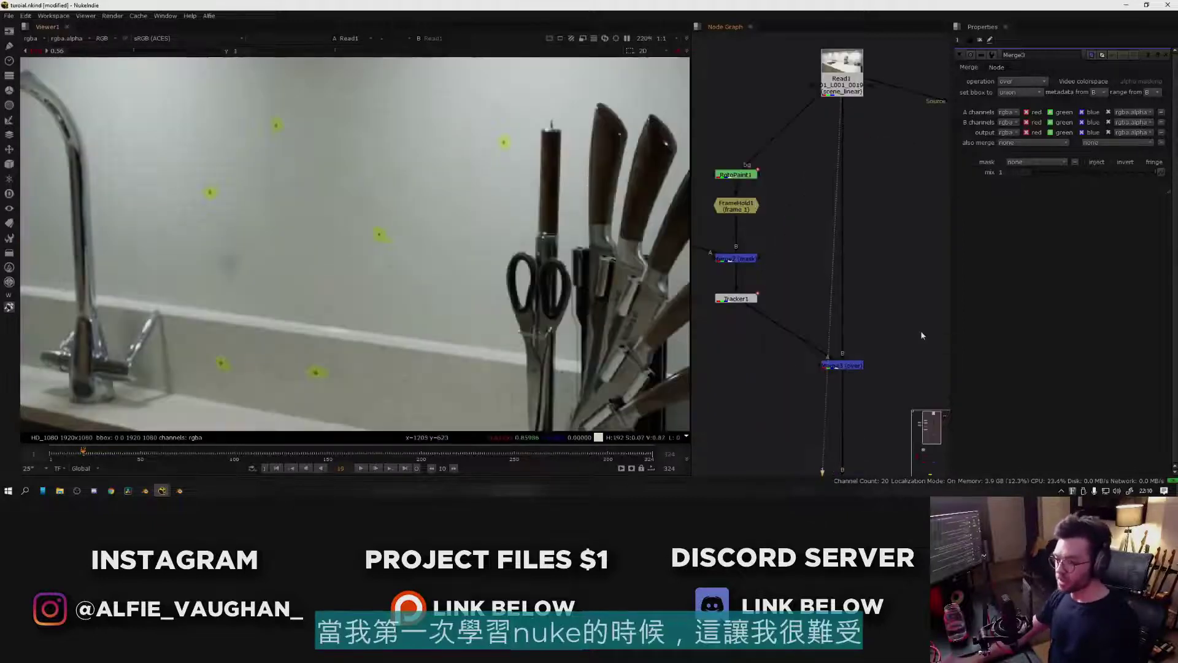
- Compare the merged result with the Tracker's isolated patch and check the alpha channel of the final Merge
left_click(842, 365)
key("1")
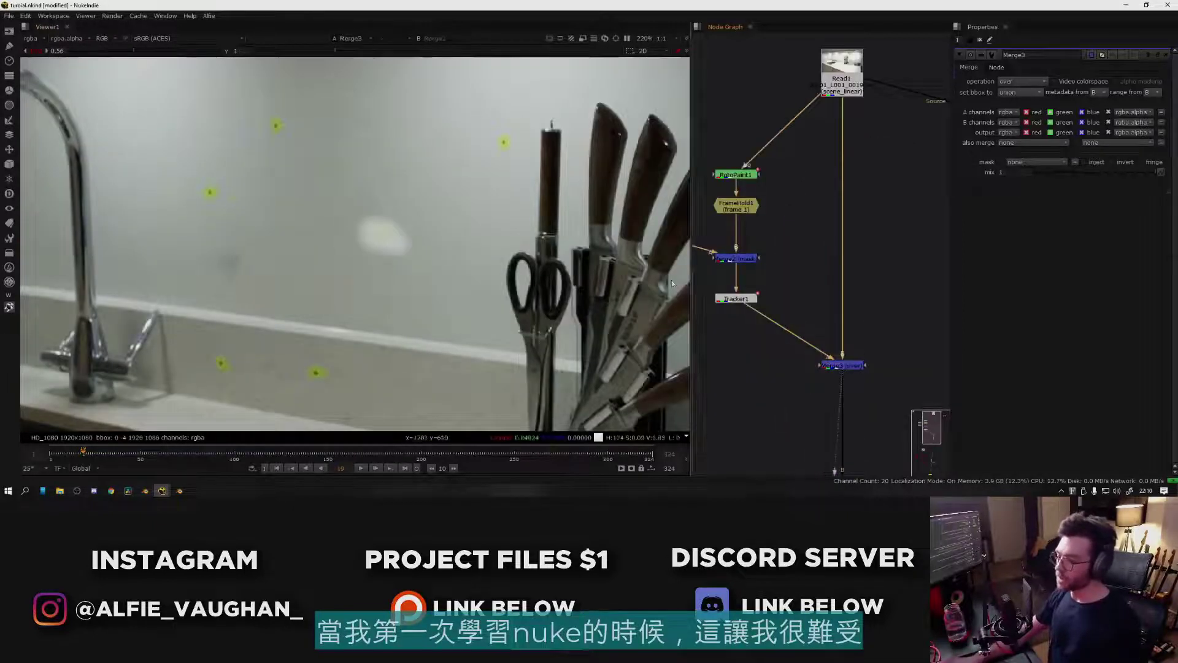
scroll(401, 216, "down", 5)
scroll(387, 211, "up", 7)
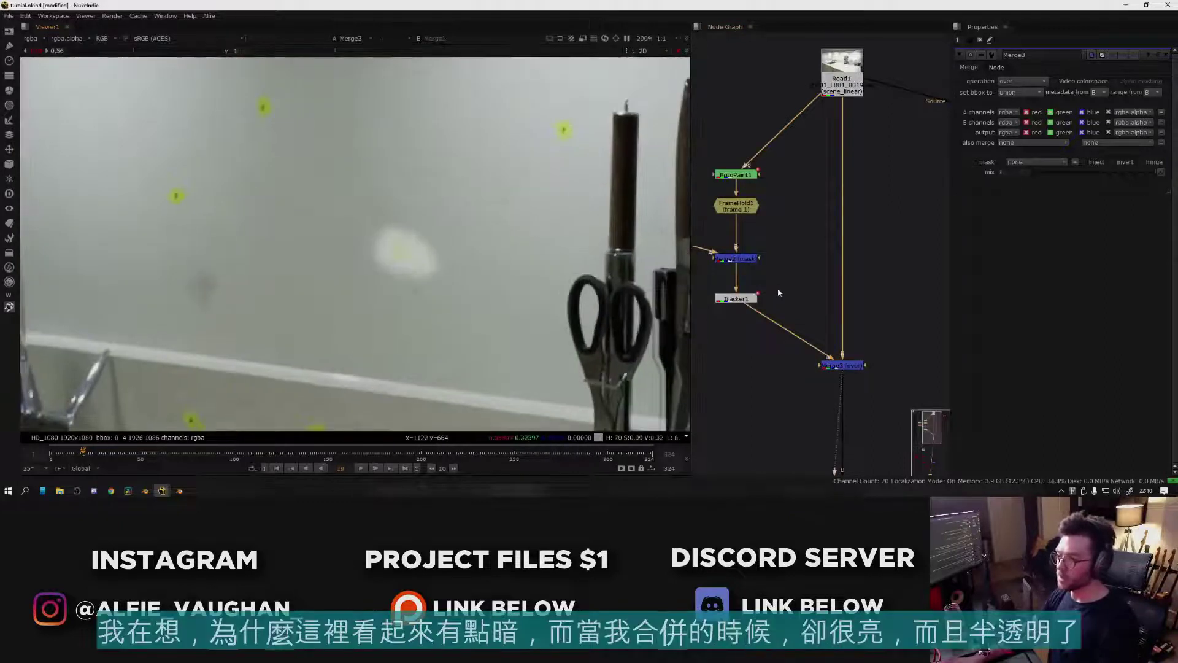
left_click(736, 298)
key("1")
left_click(844, 365)
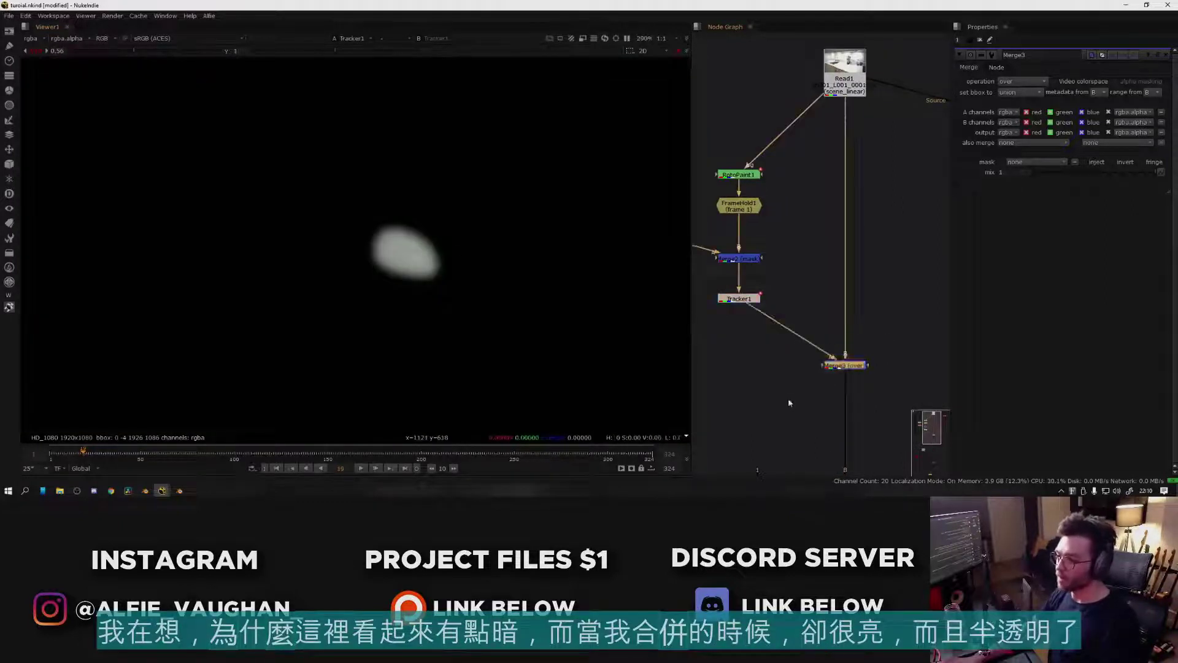
key("1")
scroll(386, 257, "up", 9)
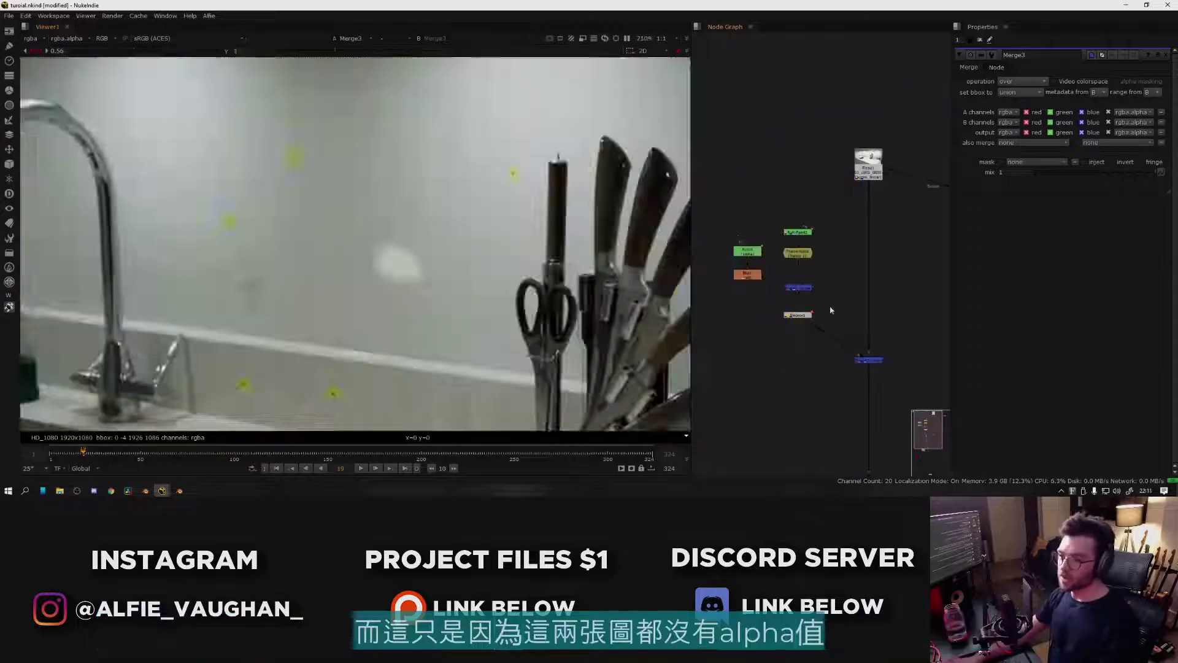
key("a")
key("a")
- Enable Auto Alpha on the Read node and view its alpha channel
left_click(889, 303)
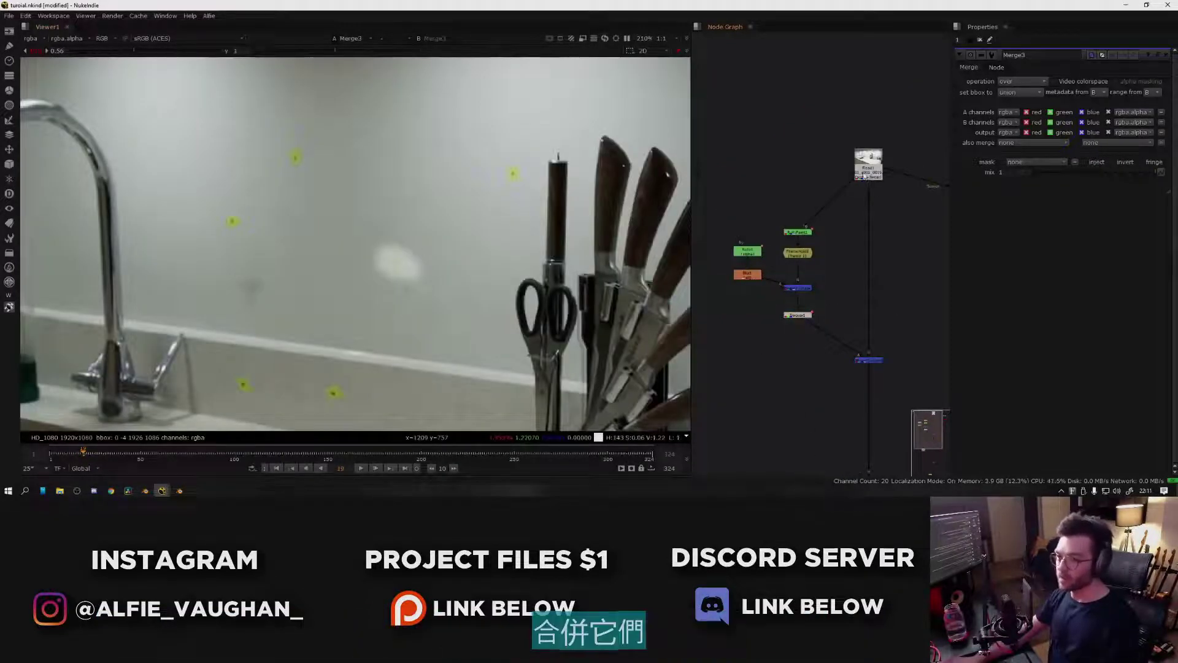
key("f")
double_click(807, 175)
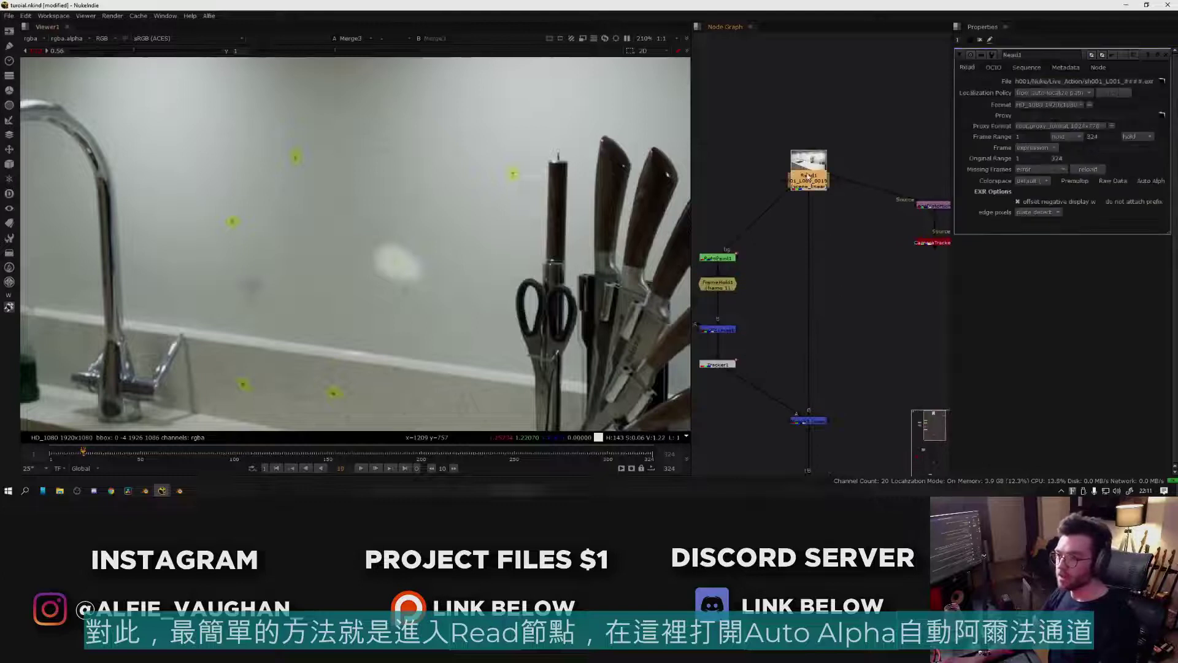
left_click(1132, 181)
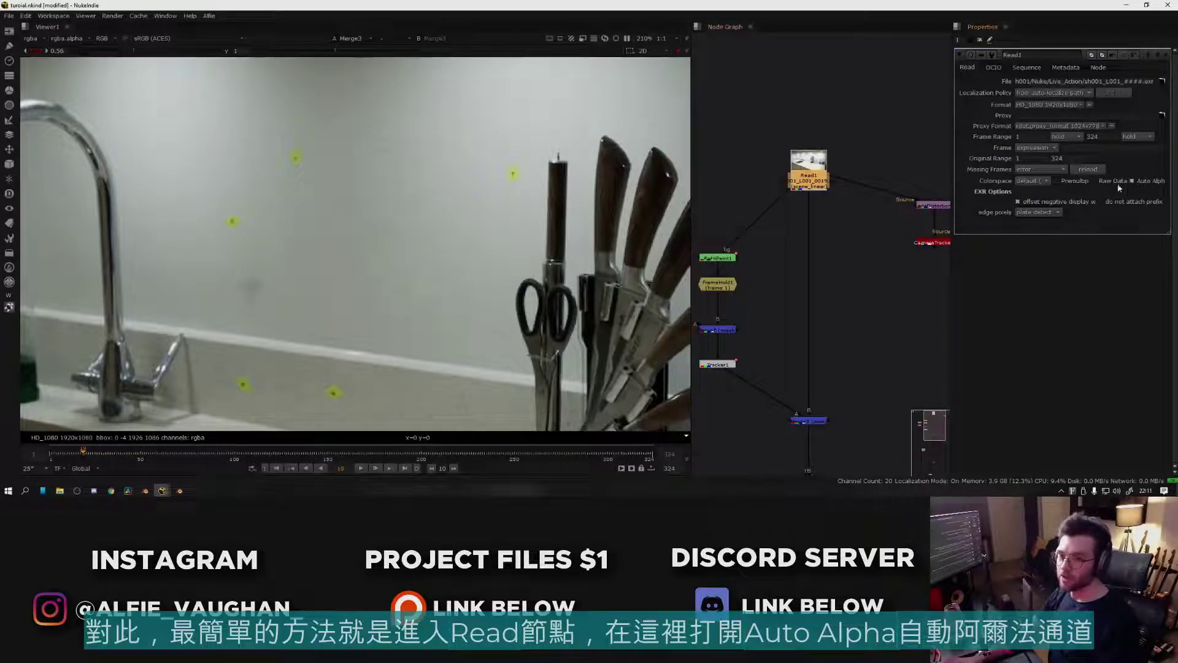
left_click(820, 176)
key("1")
key("a")
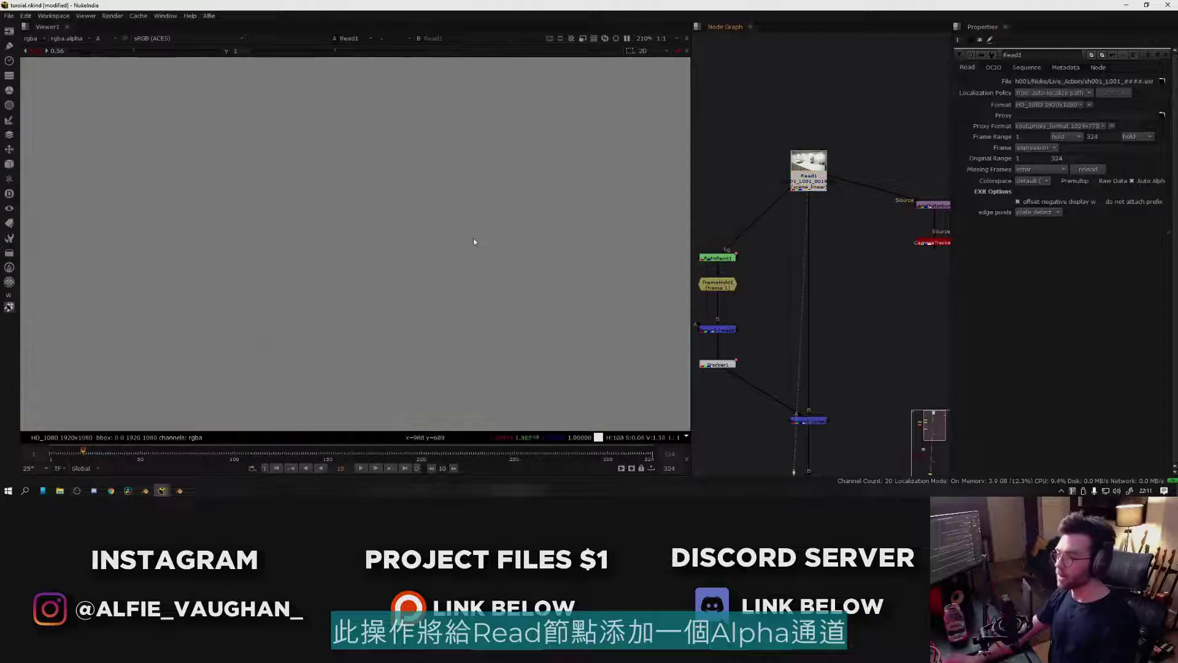
- Reset the viewer gain and view the Tracker node's output to examine the patch's alpha channel
key("f")
left_click(184, 52, "ctrl")
left_click(719, 364)
key("1")
middle_click_drag(722, 400, 799, 349)
scroll(763, 235, "up", 2)
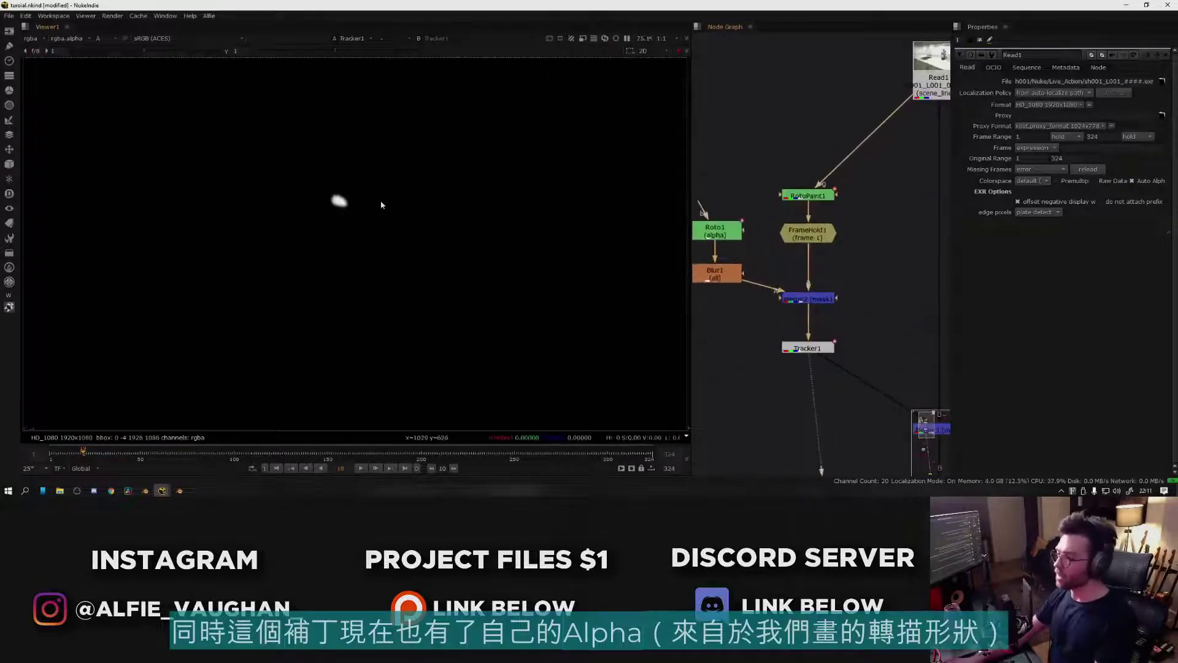
- View the final Merge in full colour and inspect how the patch blends into the wall
left_click(727, 238)
middle_click_drag(911, 303, 801, 203)
left_click_drag(795, 295, 906, 374)
key("1")
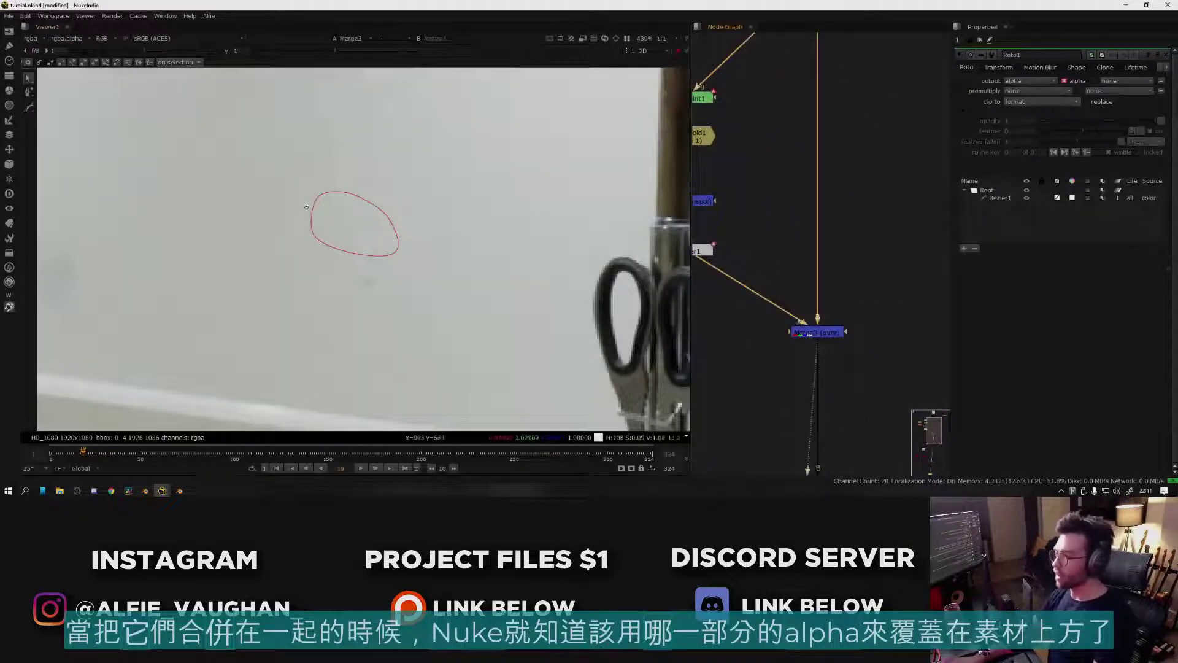
key("f")
scroll(419, 254, "up", 5)
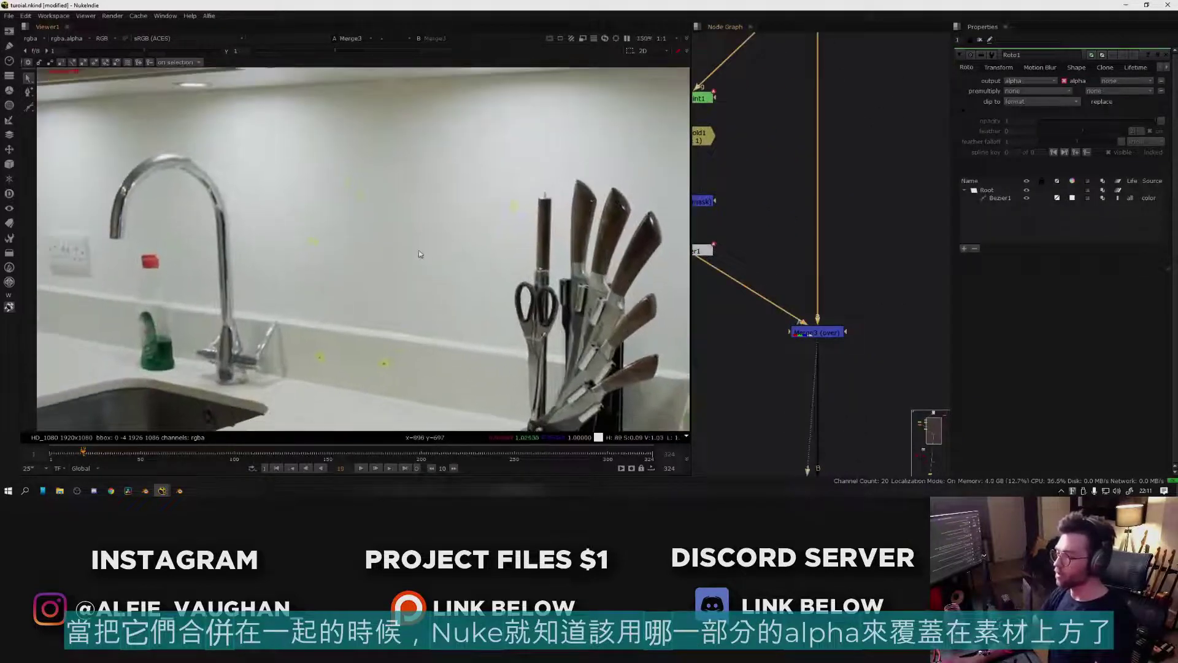
scroll(485, 282, "up", 6)
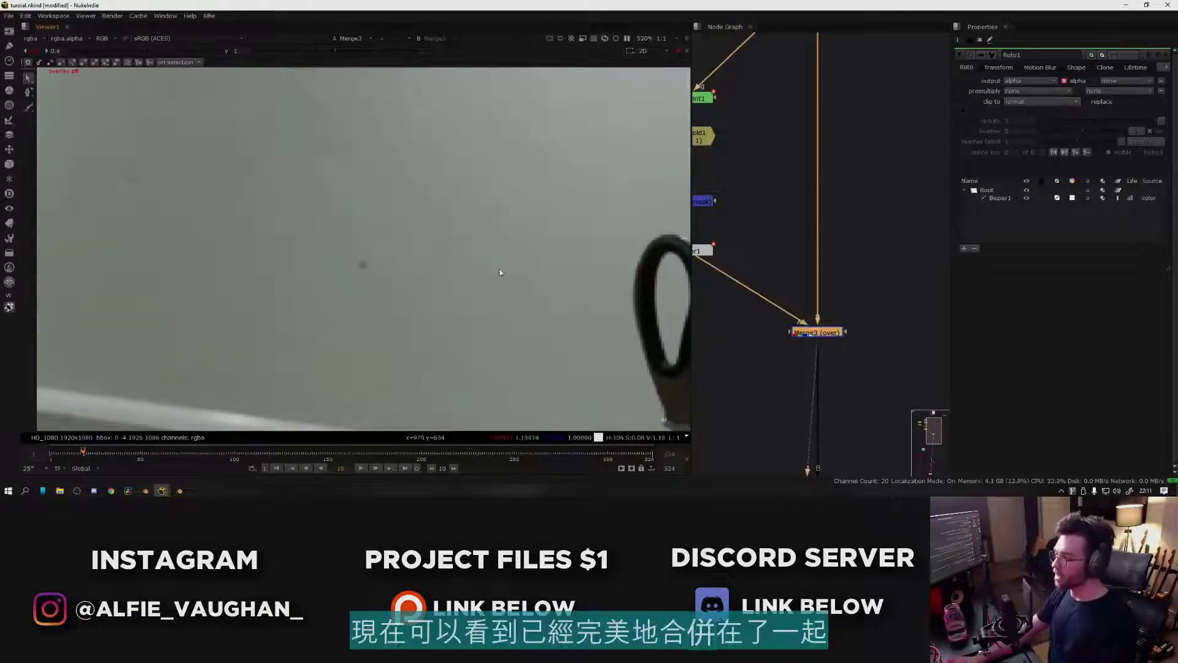
key("f")
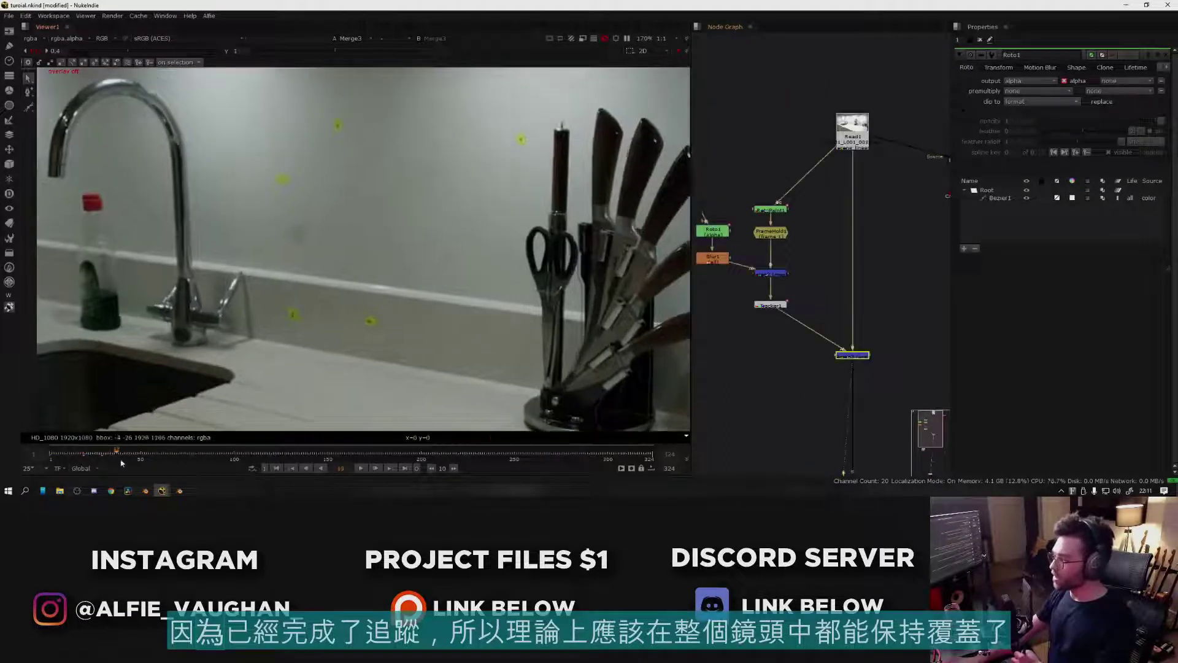
- Scrub to around frame 167 and inspect the merged patch for brightness differences against the surrounding wall
left_click_drag(121, 463, 251, 463)
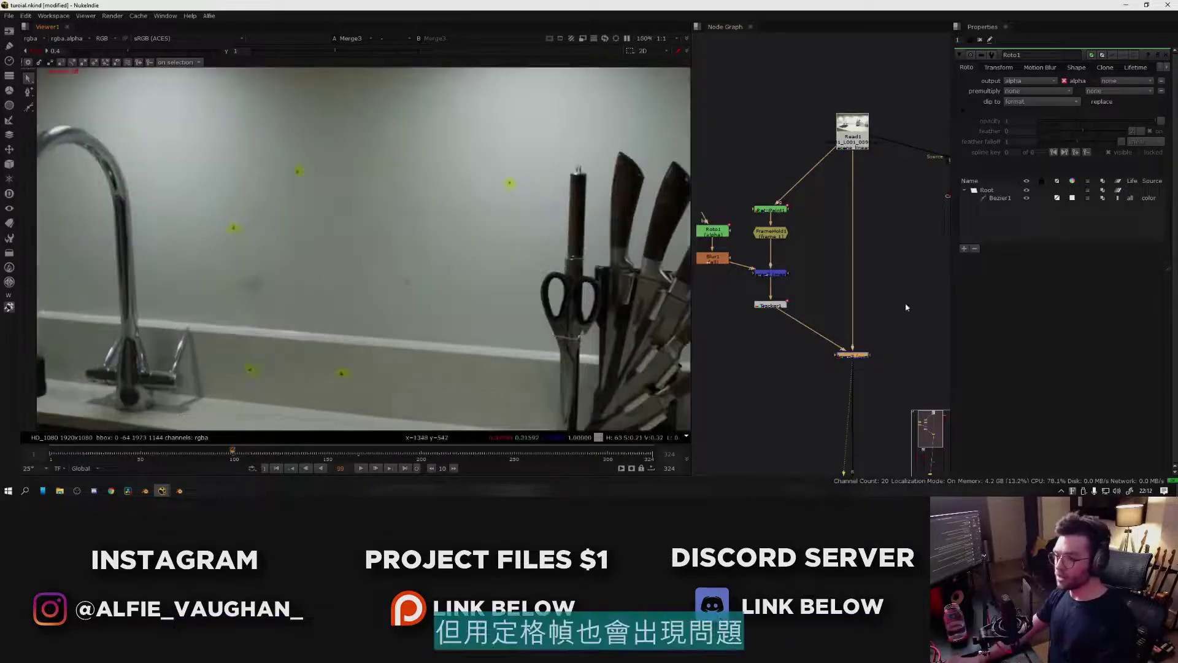
scroll(800, 251, "up", 4)
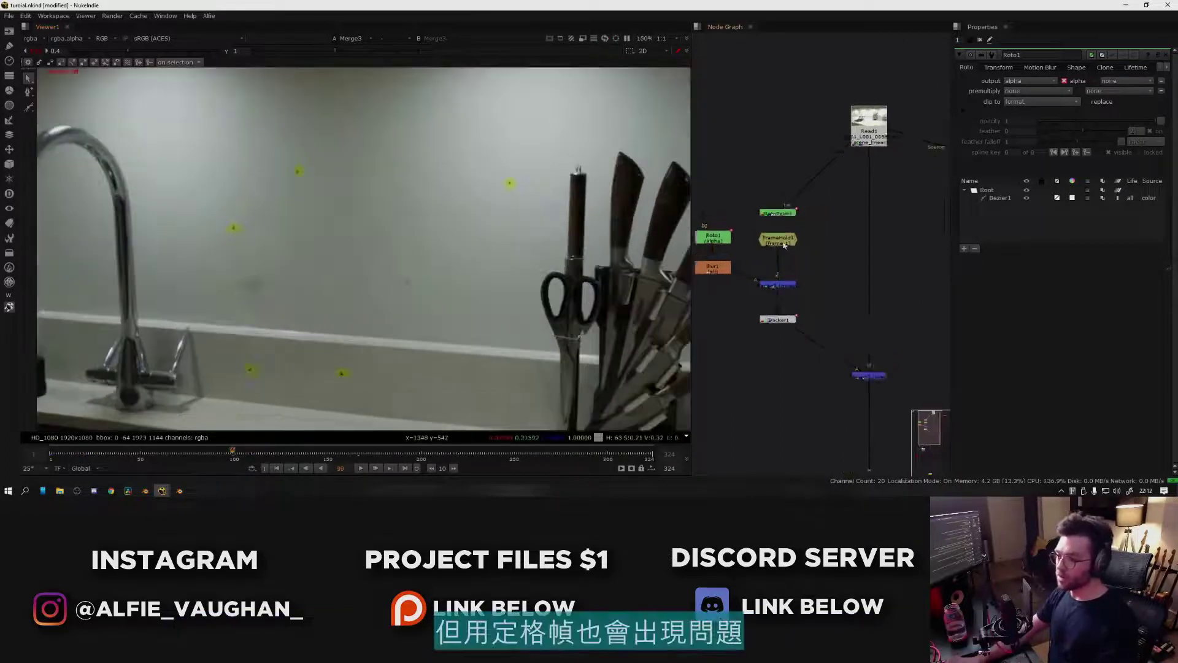
left_click_drag(332, 457, 360, 457)
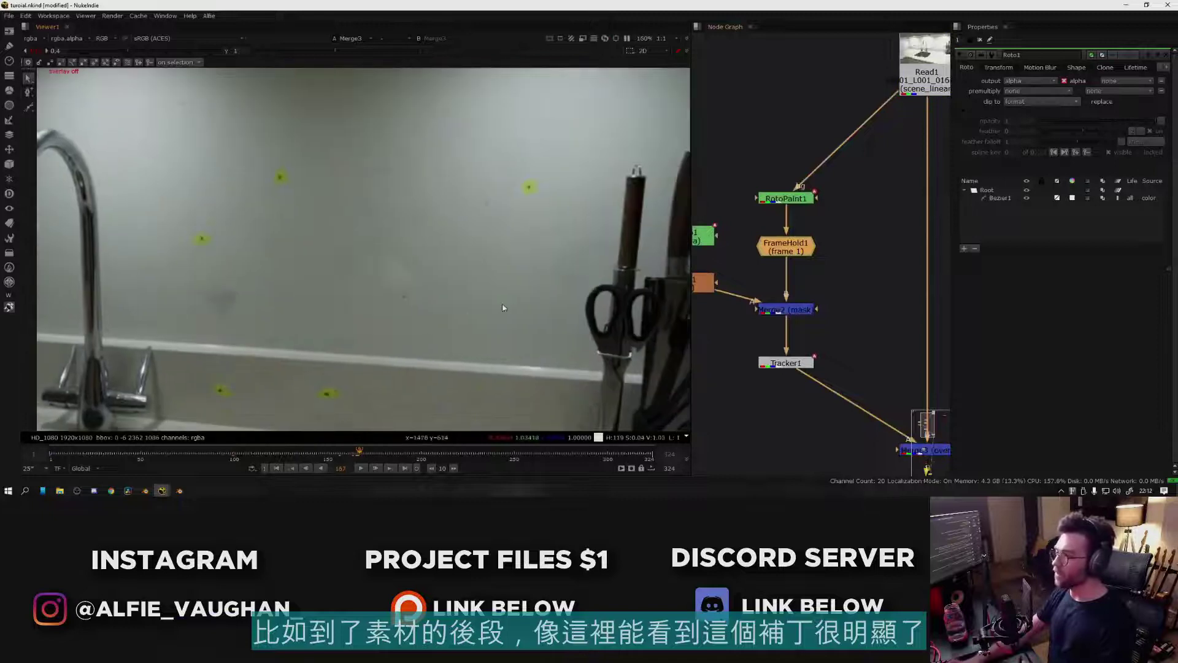
scroll(436, 296, "up", 3)
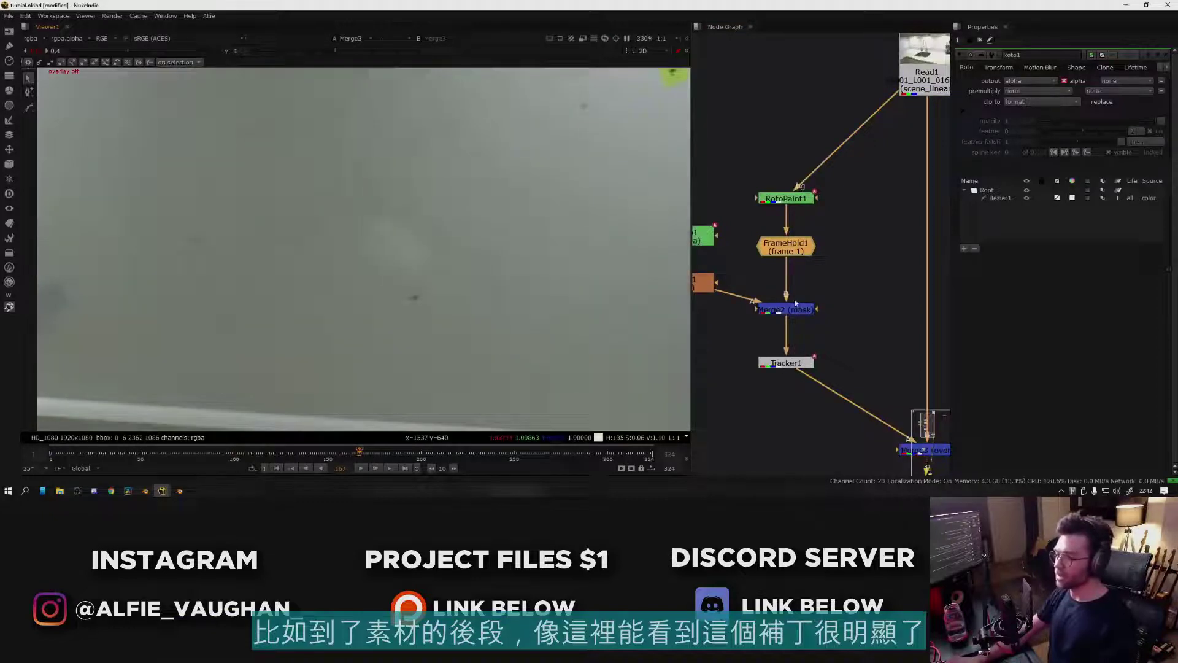
scroll(835, 347, "down", 2)
scroll(817, 276, "down", 2)
left_click(856, 336)
scroll(486, 329, "down", 8)
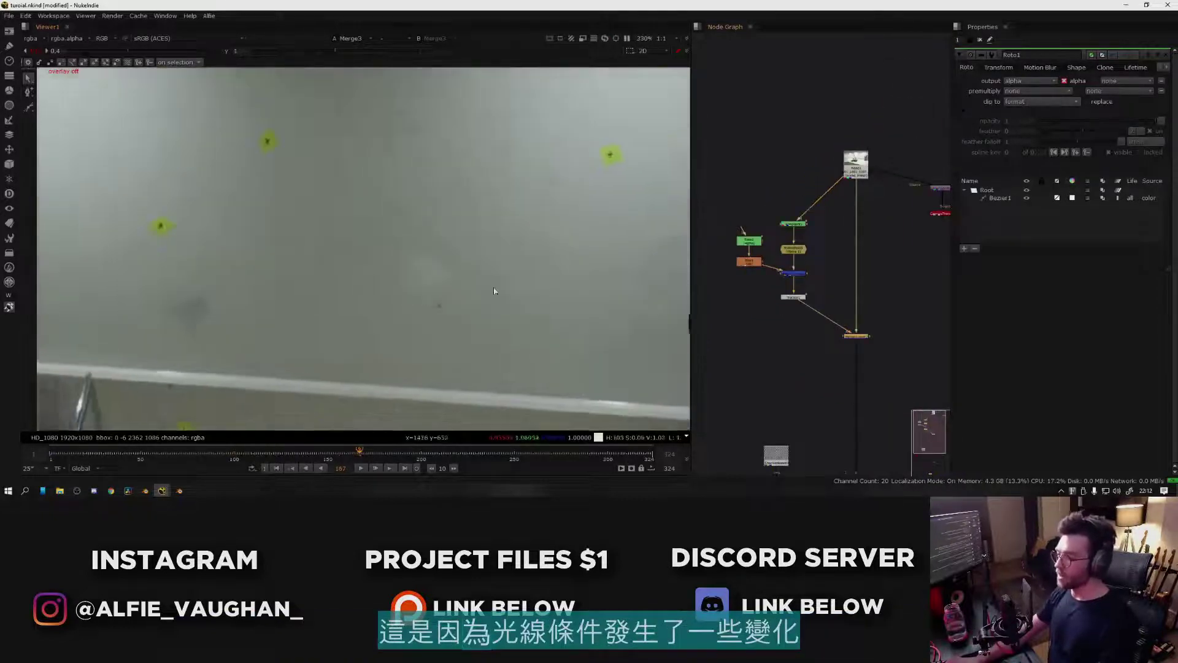
scroll(484, 289, "up", 6)
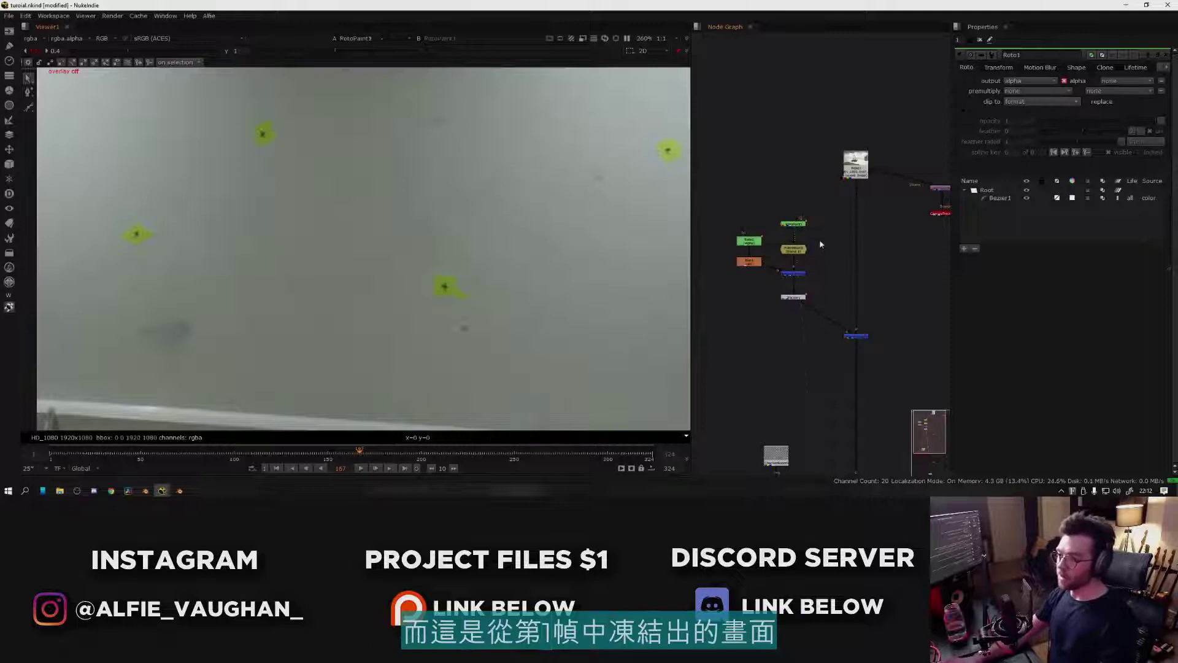
- View the FrameHold output, then recheck the patch in the final Merge at frame 189
left_click(793, 249)
key("1")
scroll(382, 264, "down", 8)
scroll(438, 175, "up", 9)
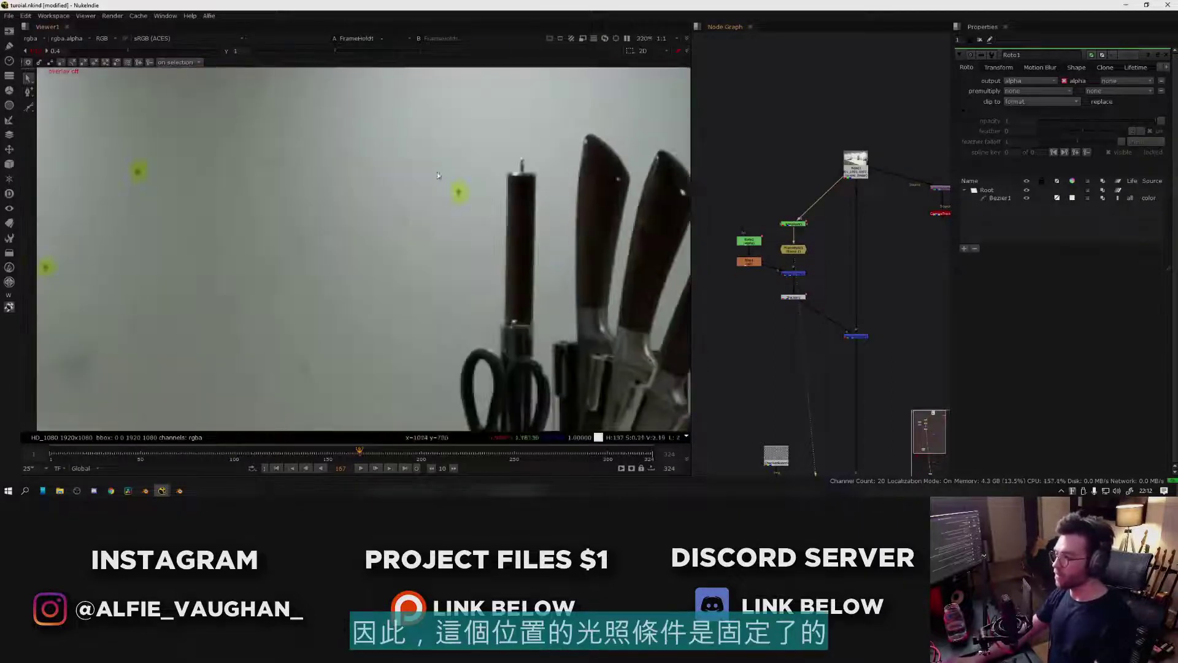
scroll(404, 227, "down", 7)
scroll(479, 266, "up", 4)
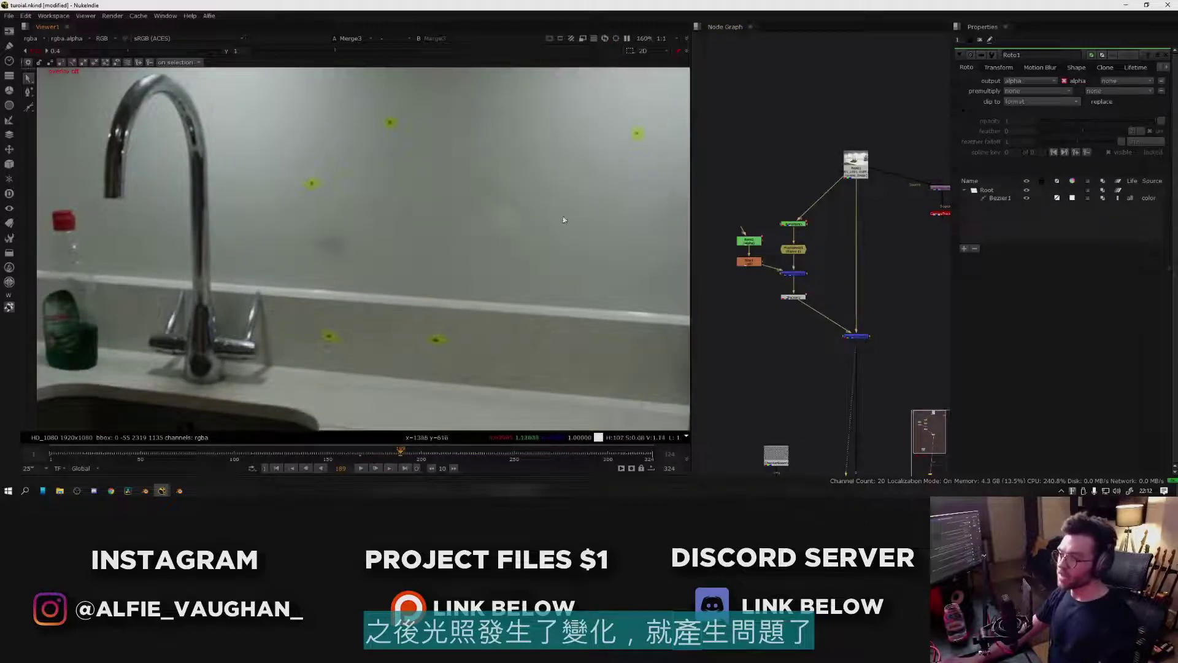
scroll(562, 216, "up", 4)
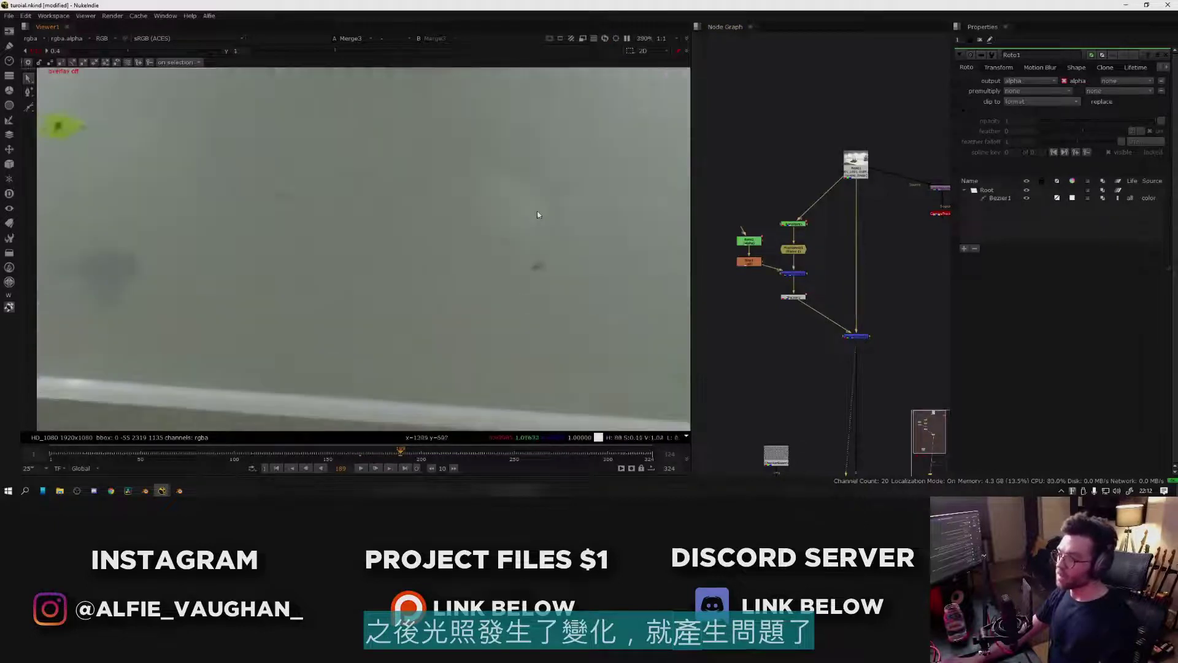
scroll(543, 282, "down", 8)
scroll(473, 189, "up", 8)
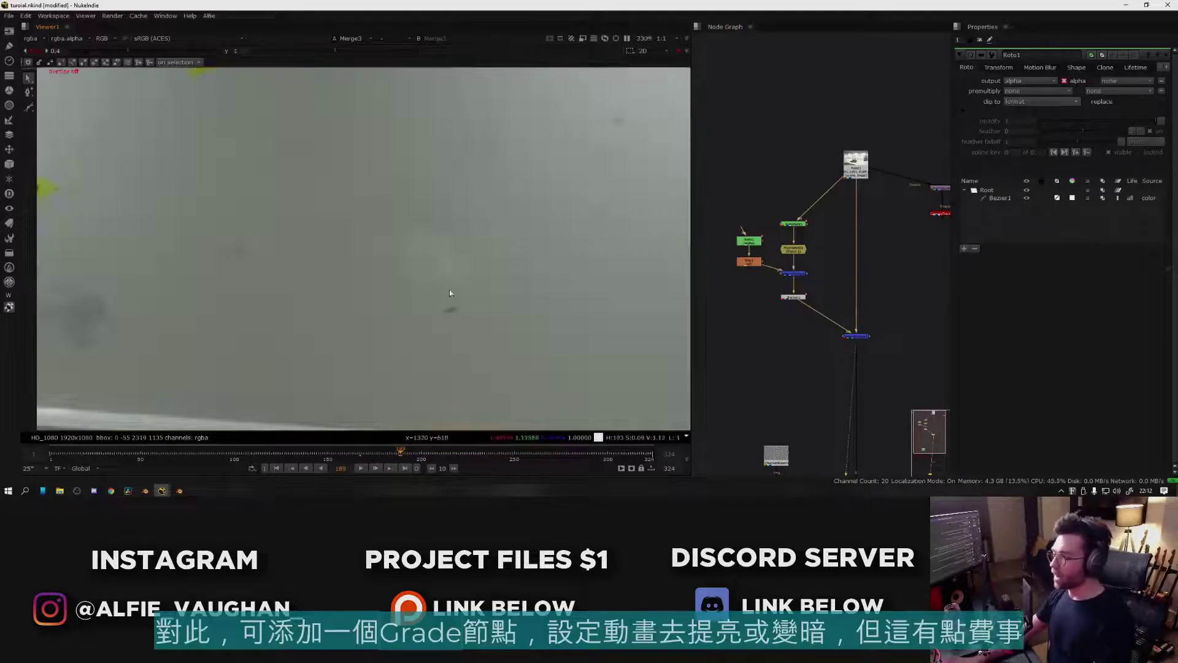
- Disable the final Merge and examine the uncovered marker and the clean wall pixels beside it
left_click(879, 287)
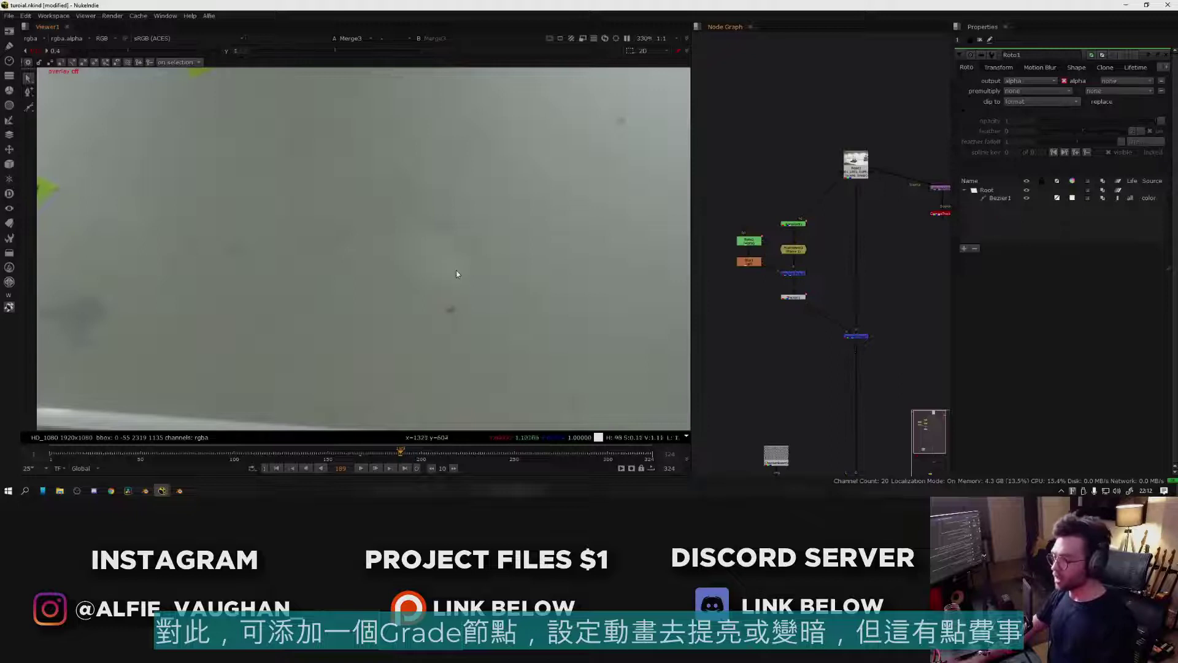
key("f")
scroll(490, 222, "up", 8)
left_click(856, 335)
key("d")
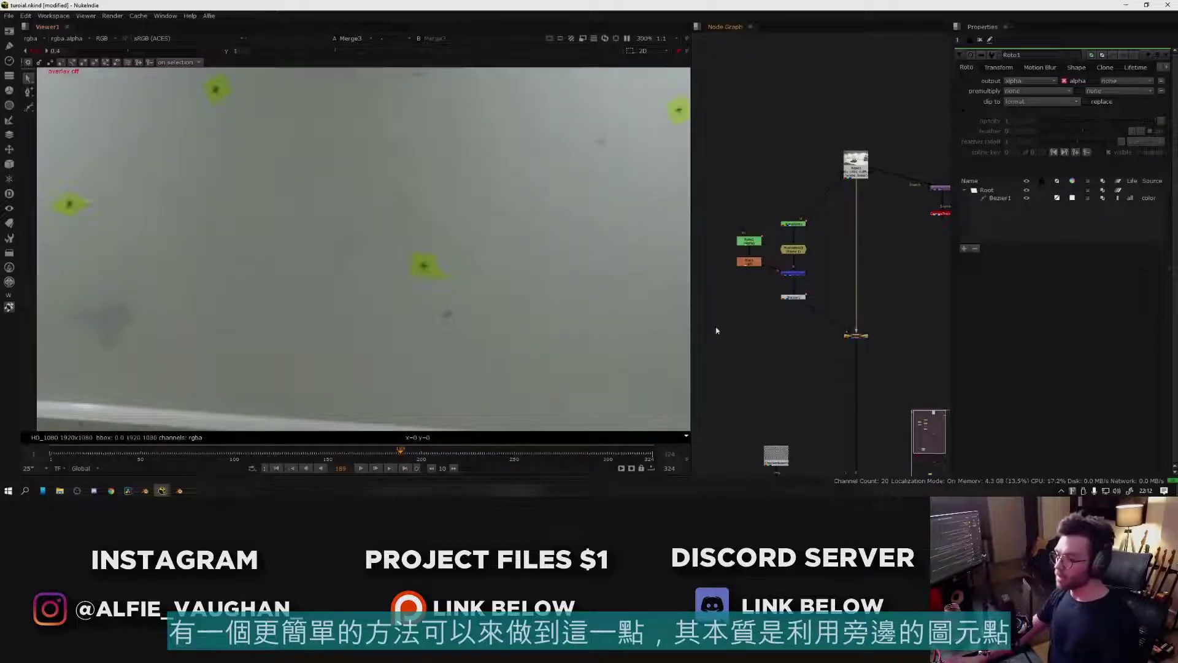
left_click_drag(491, 233, 564, 309)
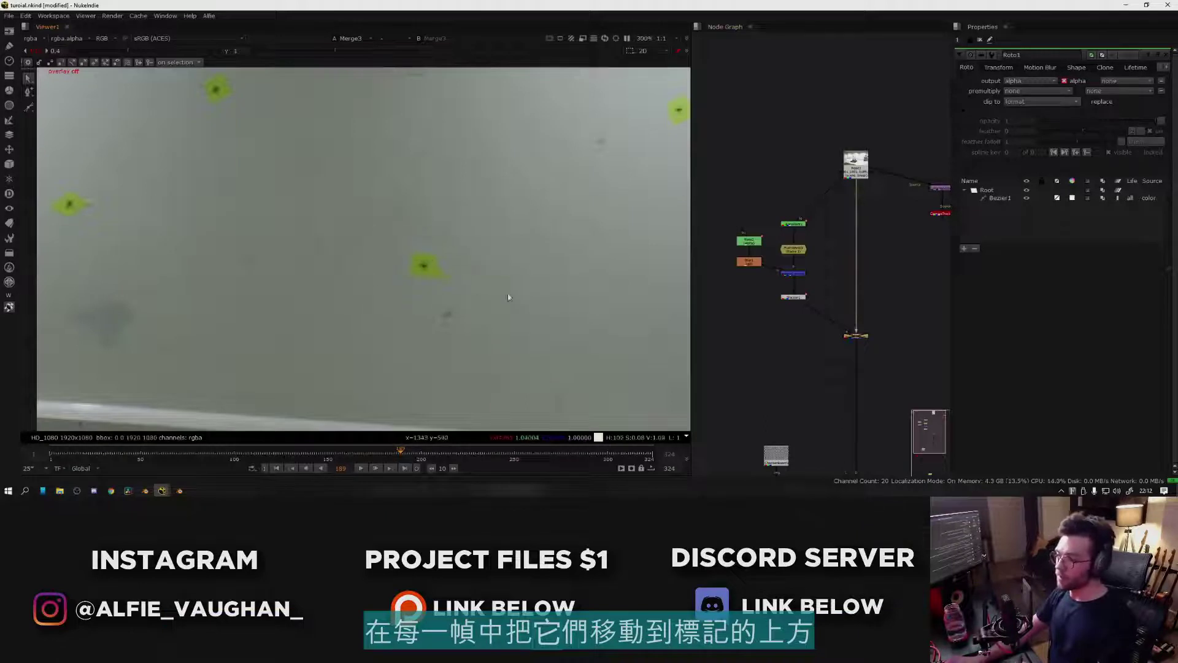
- Add a TransformMasked node to the node graph
key("f")
key("Tab")
type("trans")
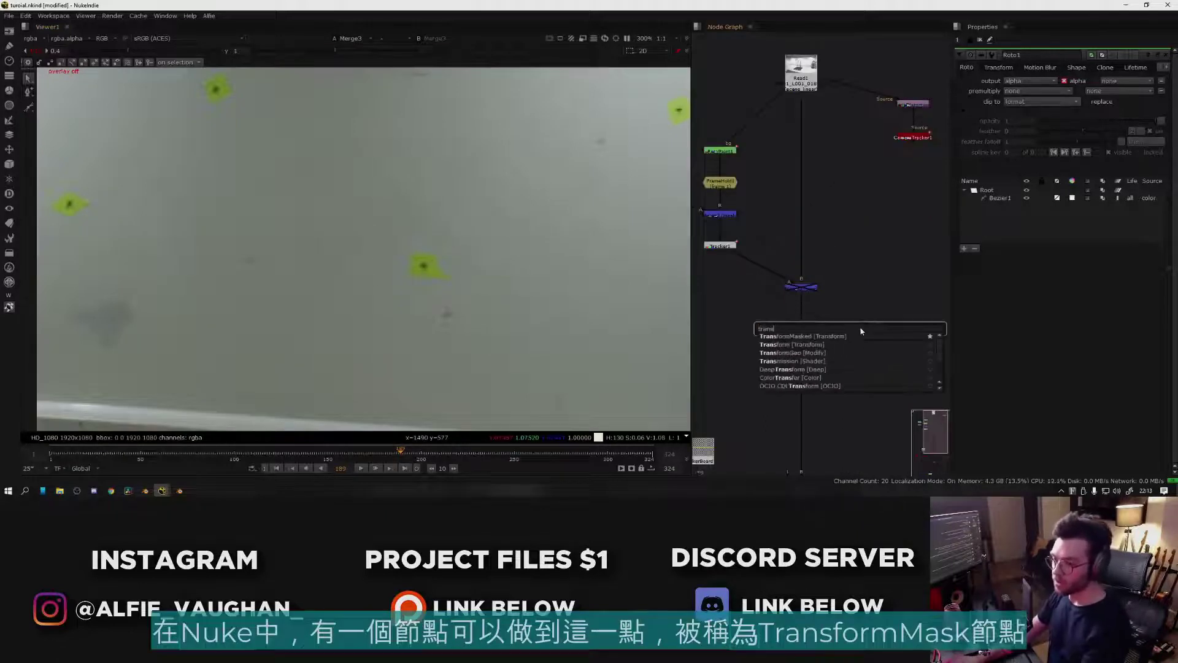
key("Return")
- Delete the old patch branch and Merge, keep only the Tracker, and place the TransformMasked node directly below the Read node
key("f")
left_click_drag(723, 196, 854, 284)
key("Delete")
left_click_drag(920, 321, 849, 368)
key("Delete")
left_click_drag(810, 301, 832, 310)
middle_click_drag(875, 322, 822, 305)
left_click_drag(894, 363, 845, 278)
- Add a Roto node and draw a closed shape around the central yellow marker at frame 189
left_click(810, 252)
key("o")
left_click(785, 236)
scroll(440, 226, "up", 2)
left_click(434, 242)
left_click(384, 246)
left_click(380, 293)
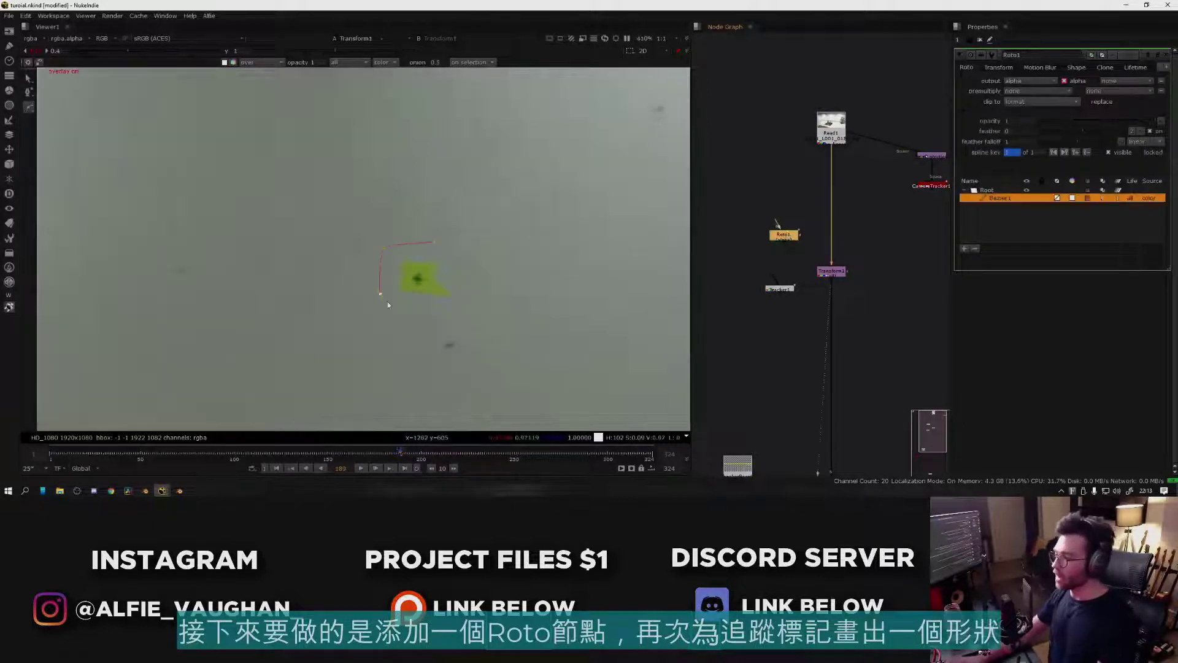
left_click(434, 242)
key("z")
scroll(816, 257, "up", 2)
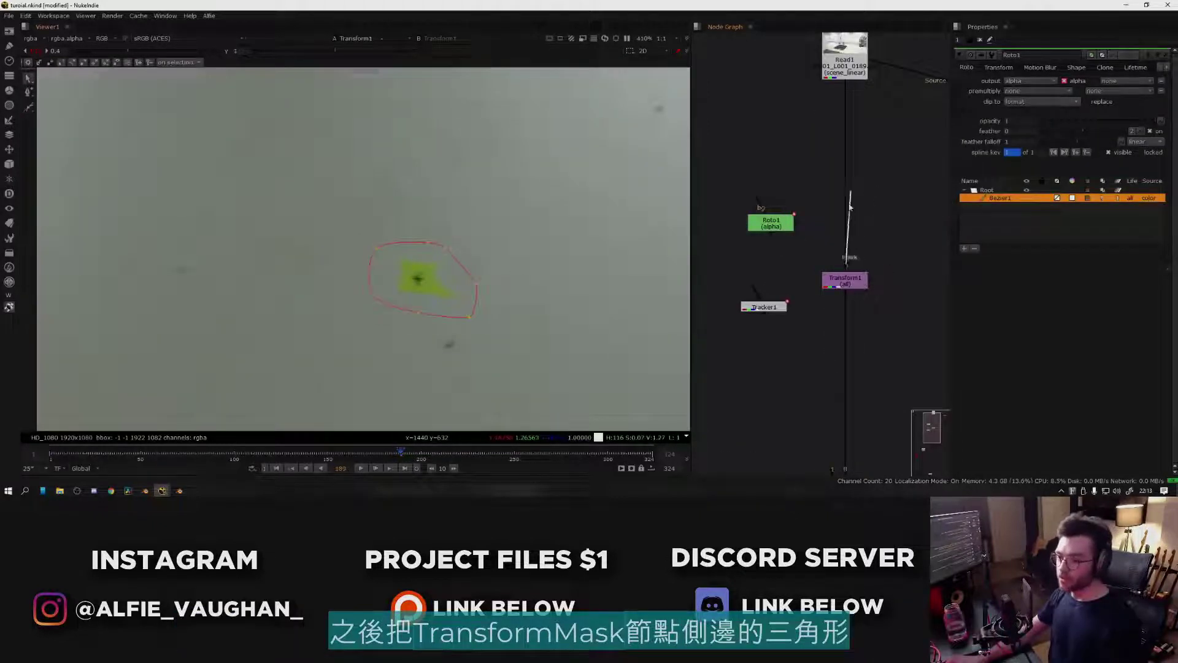
- Connect the TransformMasked node's mask to the Roto and translate the masked area so neighbouring clean wall covers the marker
left_click_drag(916, 316, 904, 193)
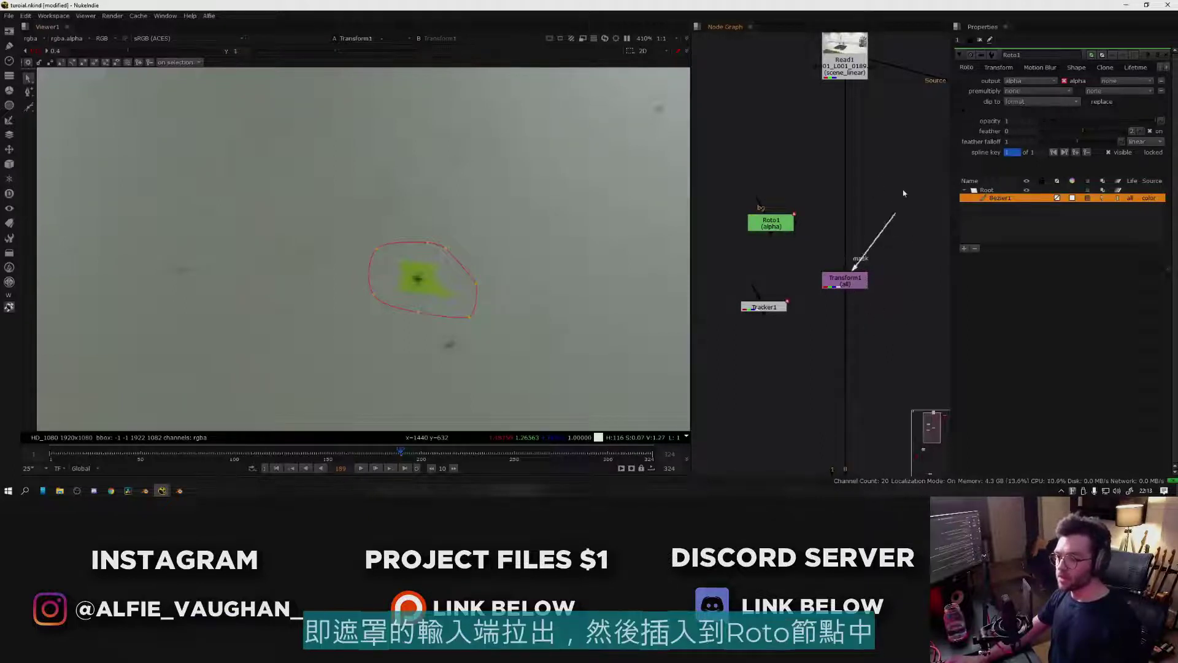
left_click_drag(904, 267, 766, 222)
left_click(775, 226)
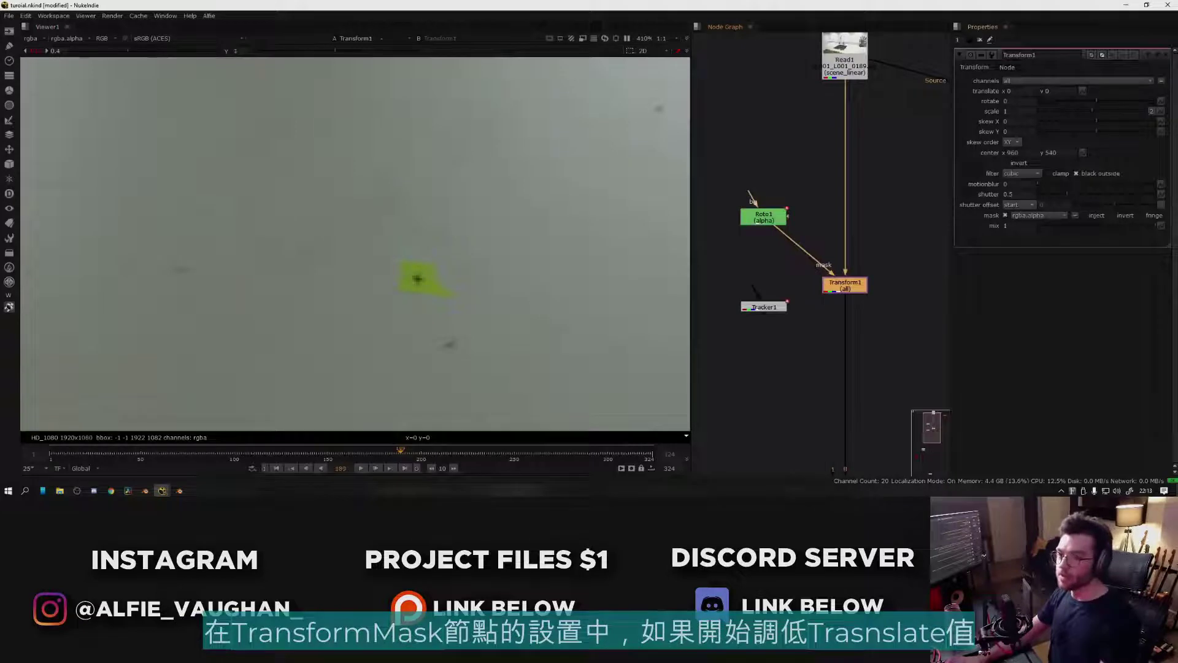
scroll(1004, 94, "down", 8)
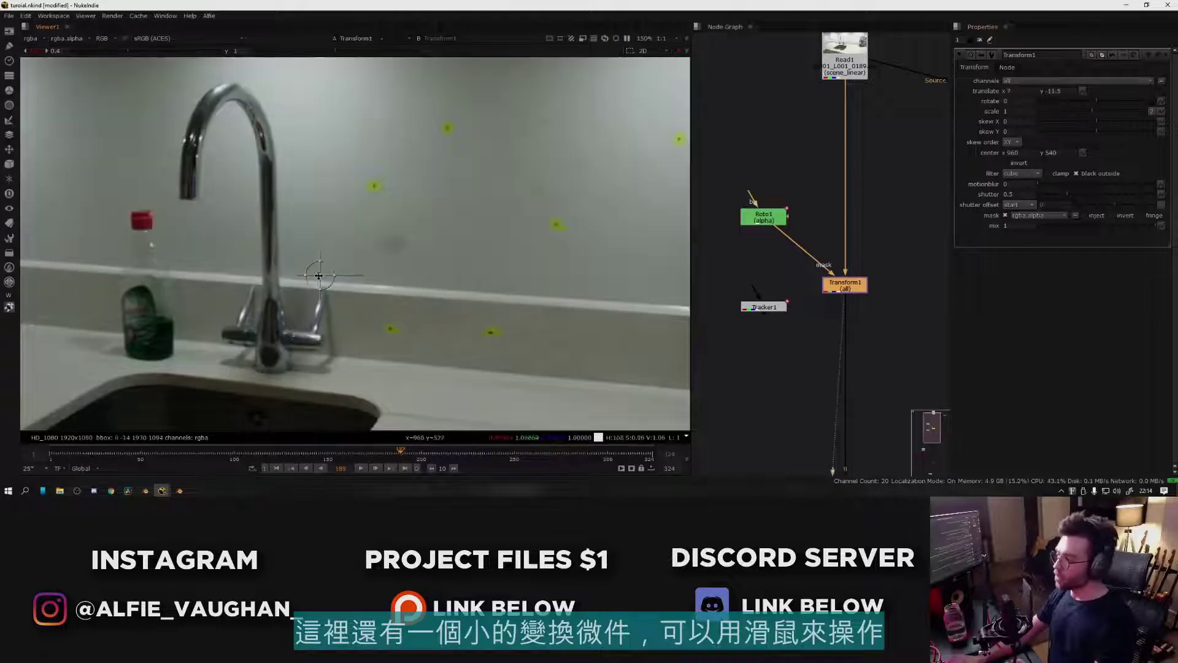
left_click_drag(318, 275, 343, 285)
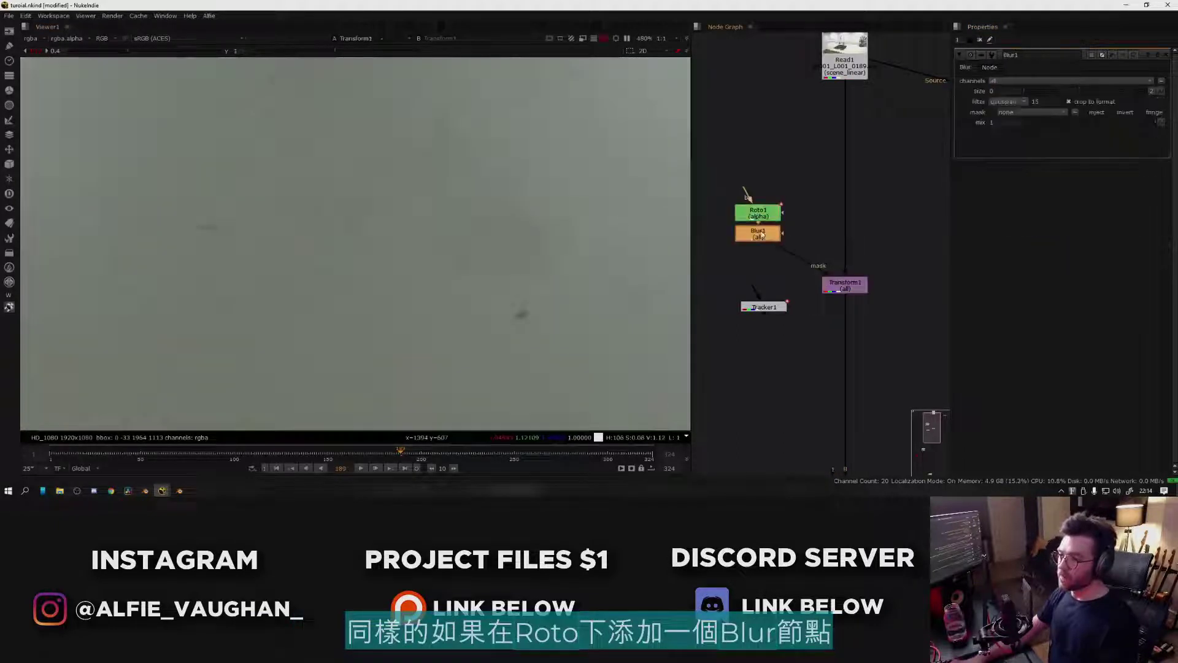
- Soften the Roto mask with a Blur node of size 16 below it and check the result on nearby frames
left_click_drag(1054, 90, 1068, 90)
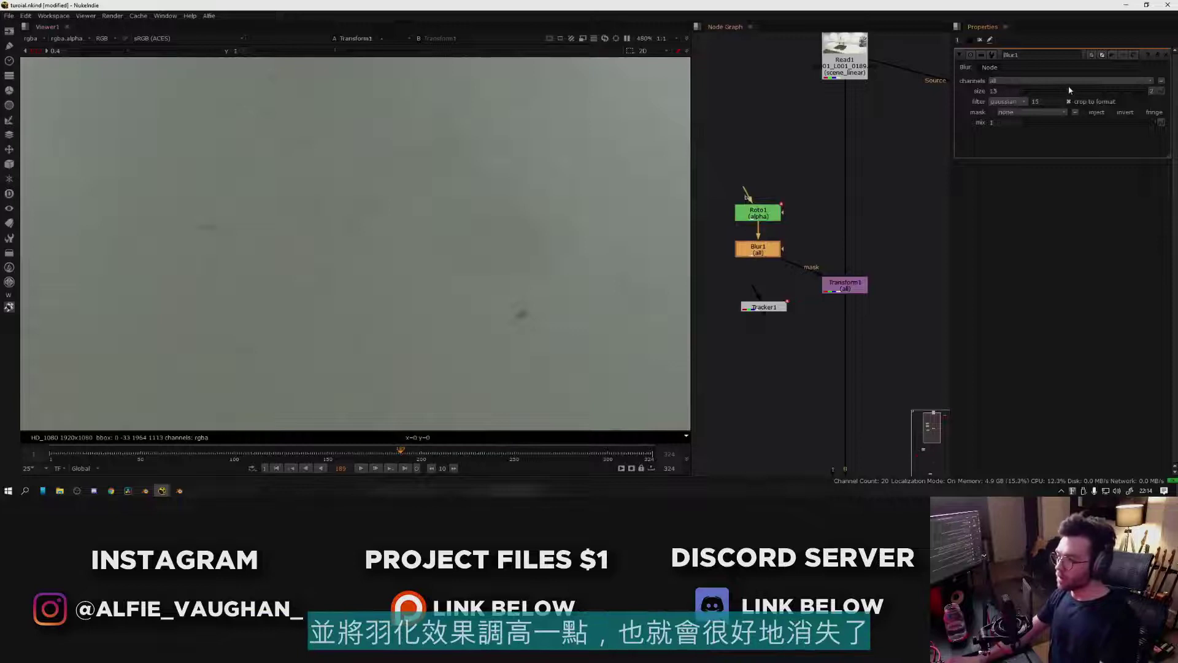
scroll(558, 258, "down", 5)
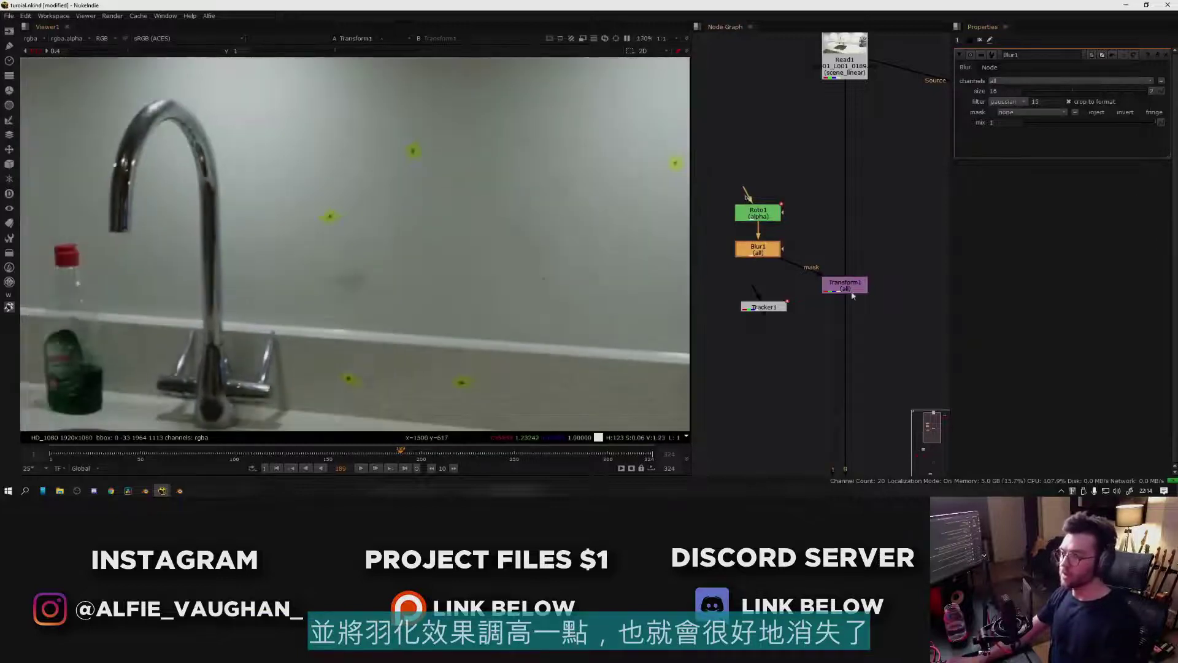
left_click(852, 295)
left_click_drag(400, 454, 404, 455)
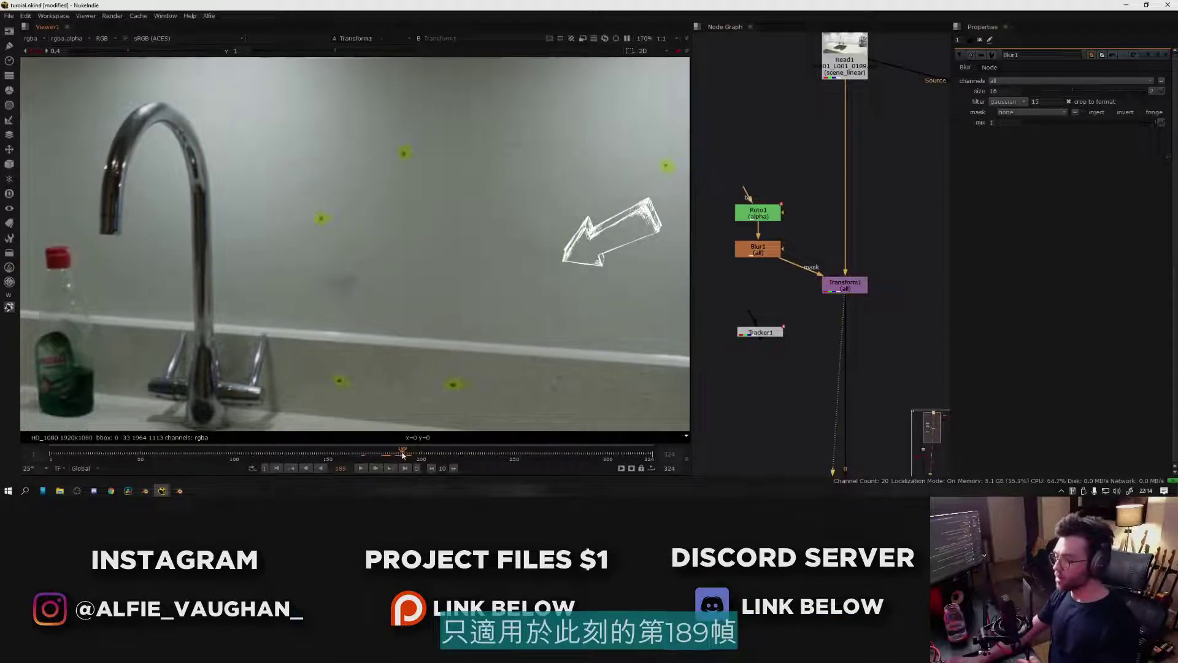
- Insert the Tracker between the Blur and the TransformMasked node's mask input and review its motion path
left_click_drag(762, 335, 766, 292)
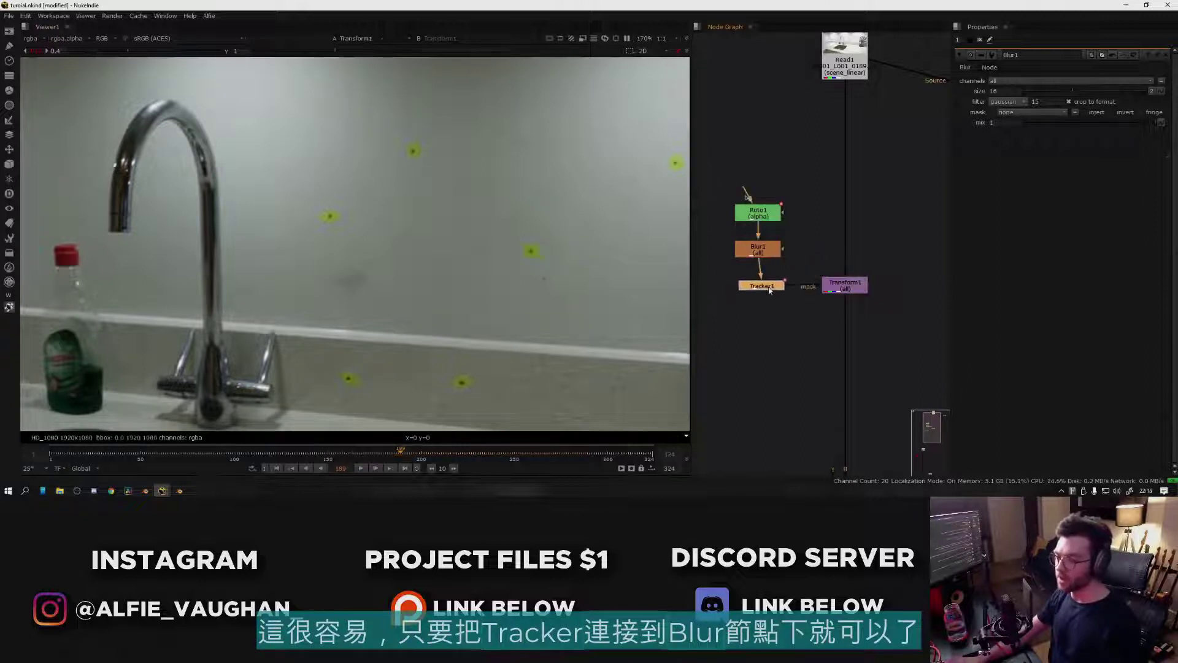
double_click(767, 293)
scroll(681, 301, "up", 3)
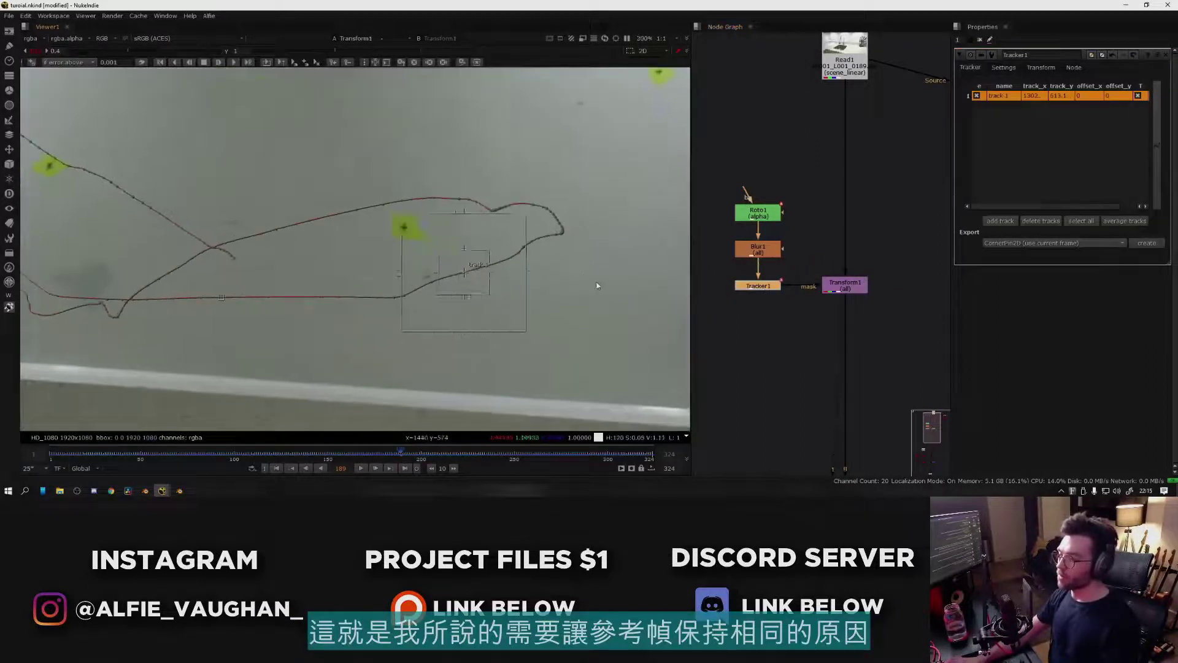
left_click(770, 287)
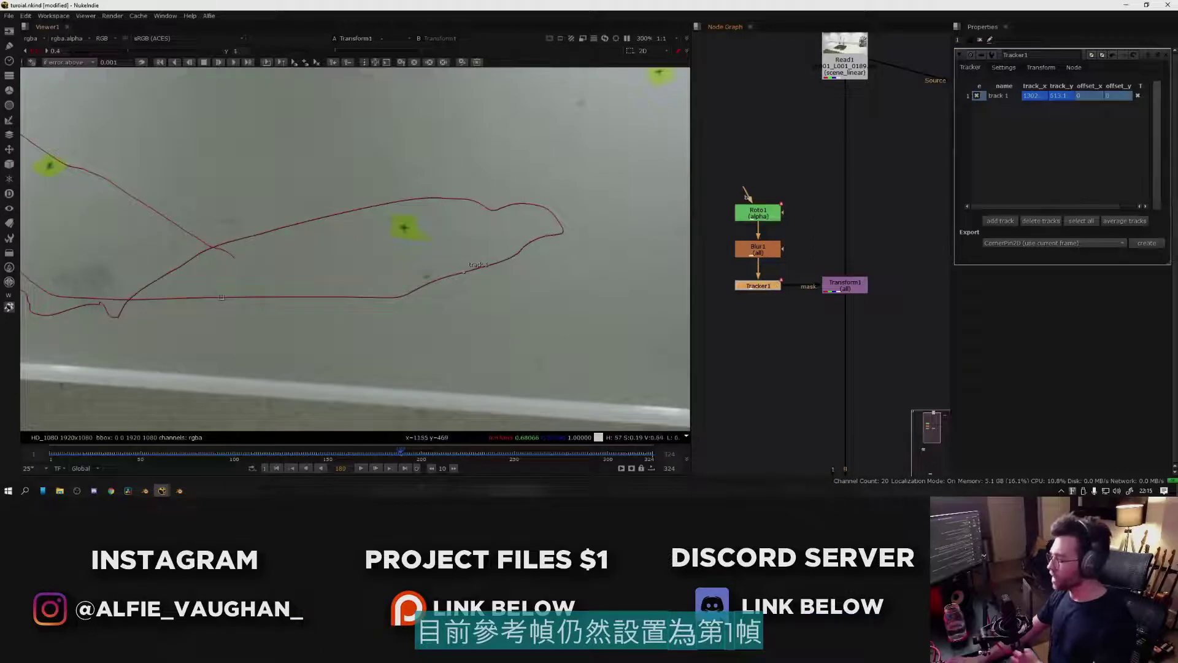
- Set the Tracker's match-move reference frame to the current frame, 189
middle_click_drag(768, 212, 785, 265)
double_click(785, 265)
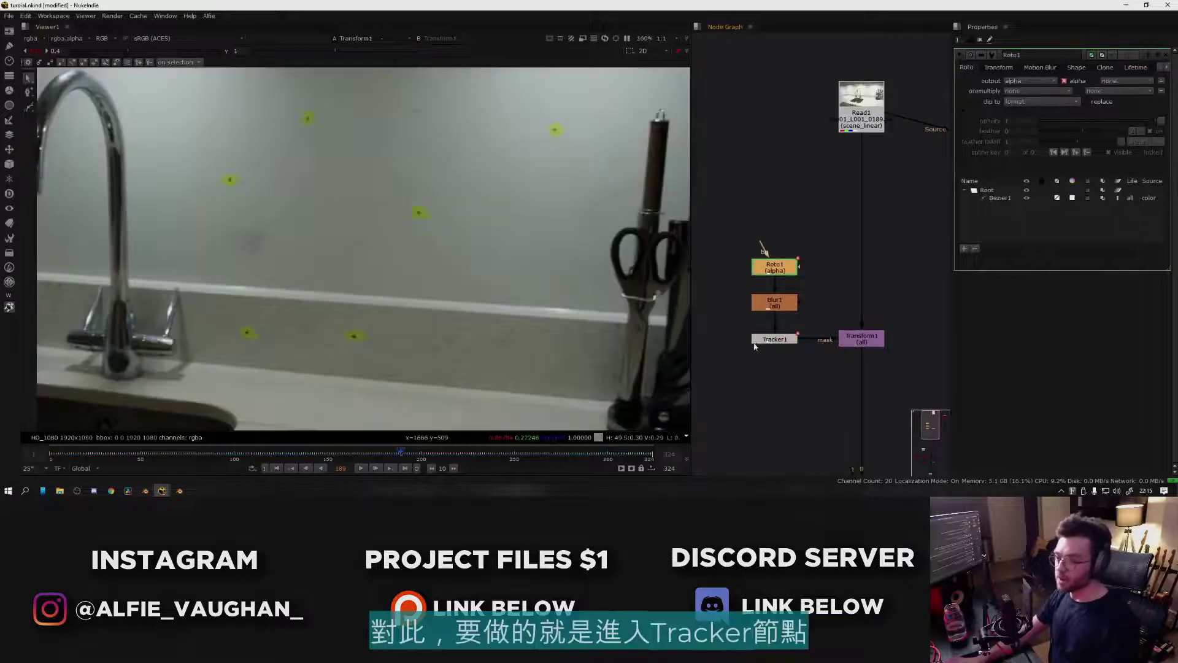
double_click(773, 340)
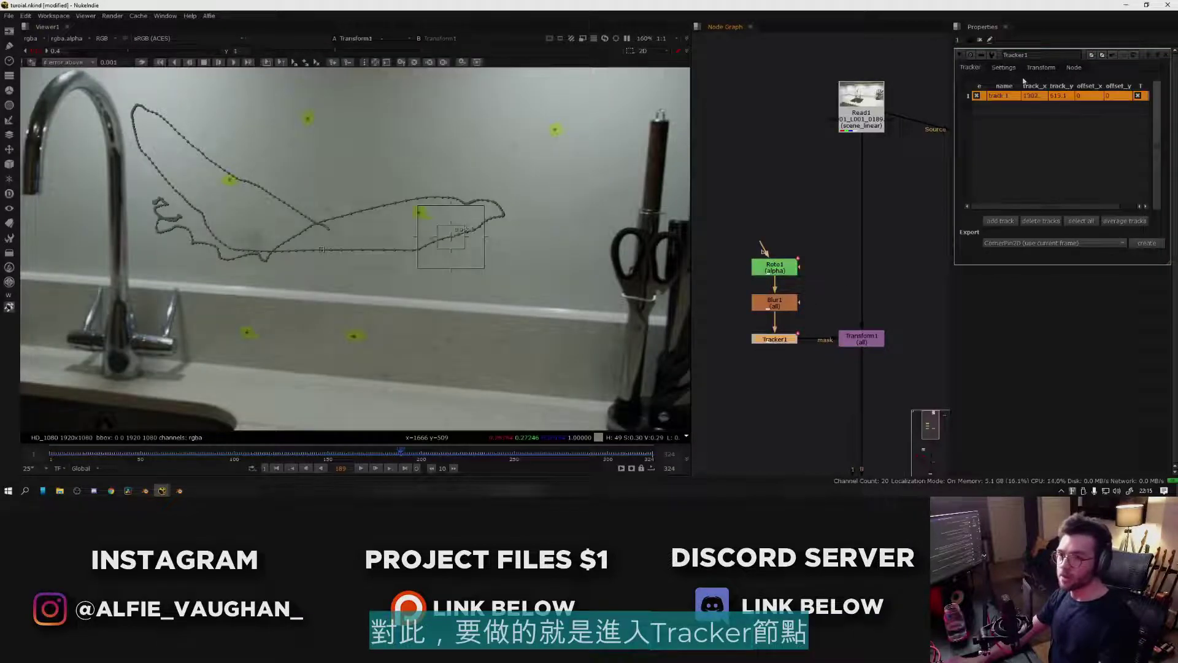
left_click(1041, 68)
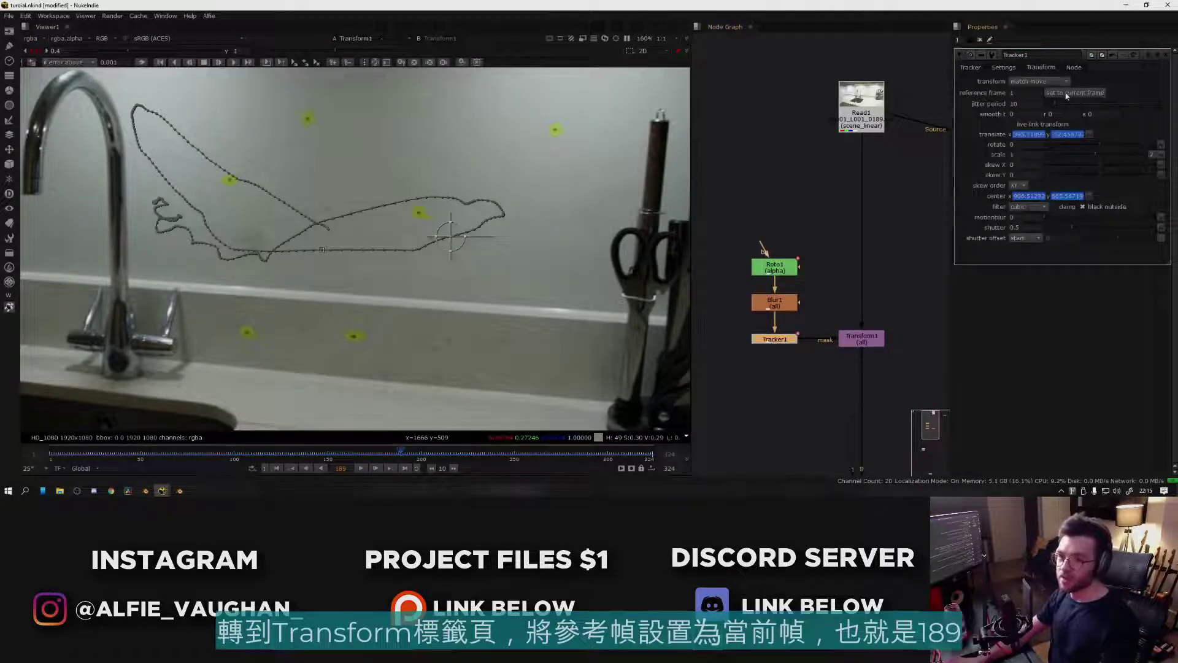
left_click(1090, 93)
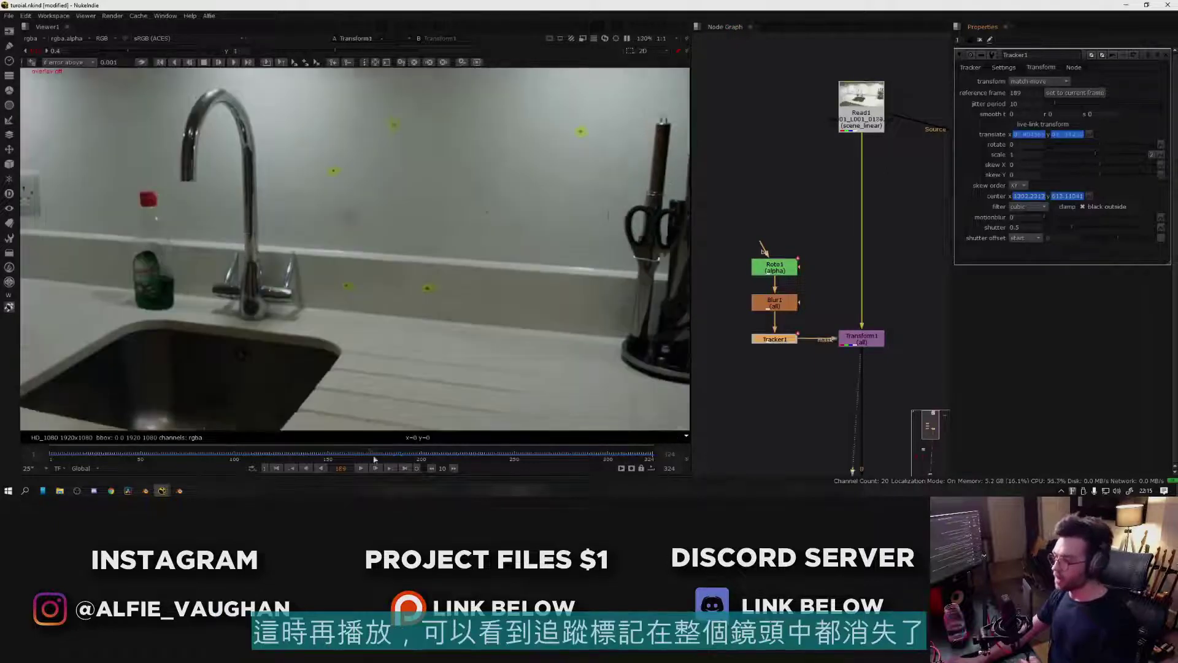
- Scrub through the shot and inspect the wall up close to check the marker removal on different frames
left_click_drag(373, 460, 310, 464)
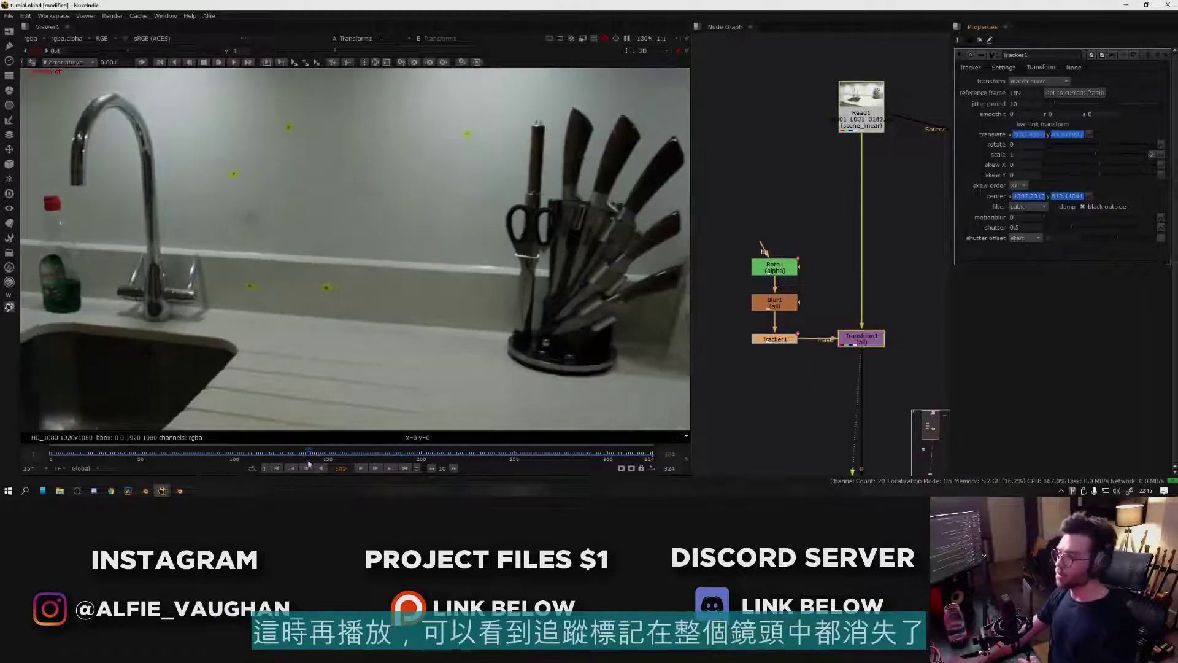
left_click(307, 467)
key("f")
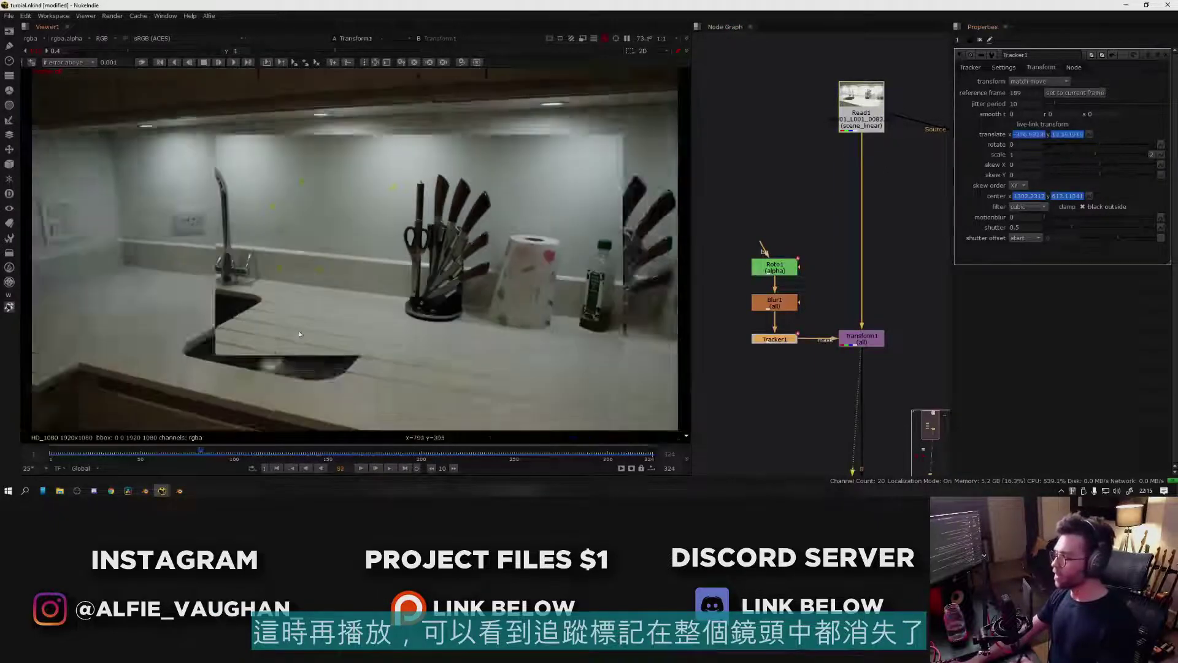
left_click_drag(189, 459, 439, 461)
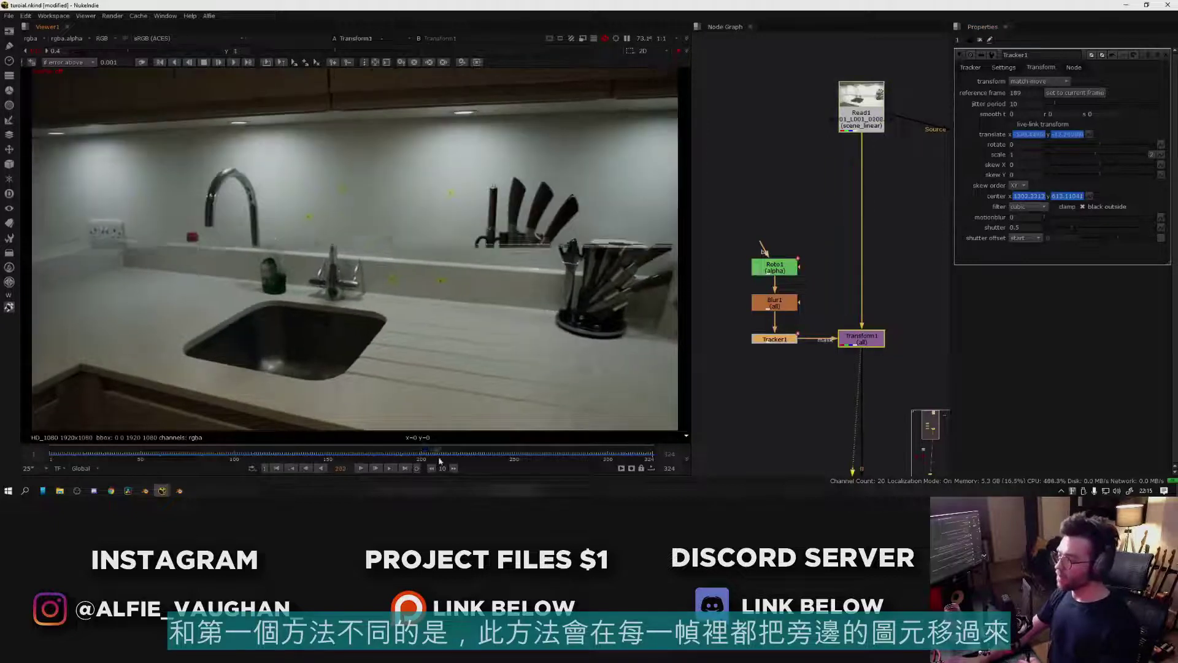
scroll(347, 269, "up", 3)
scroll(362, 257, "up", 2)
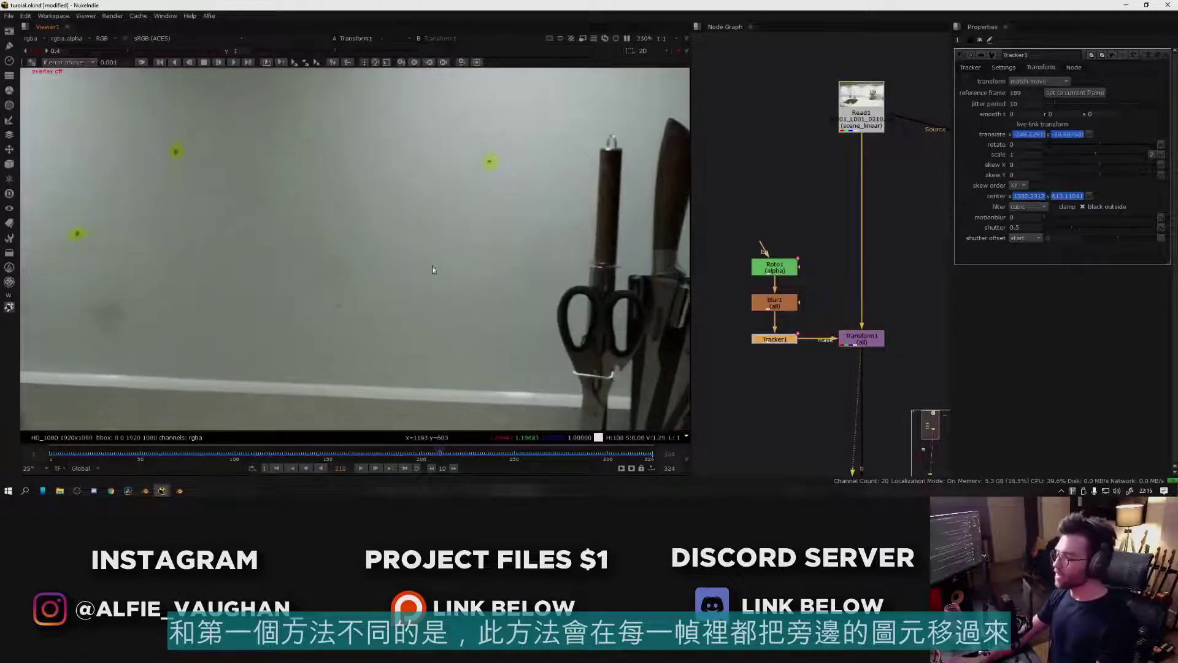
key("f")
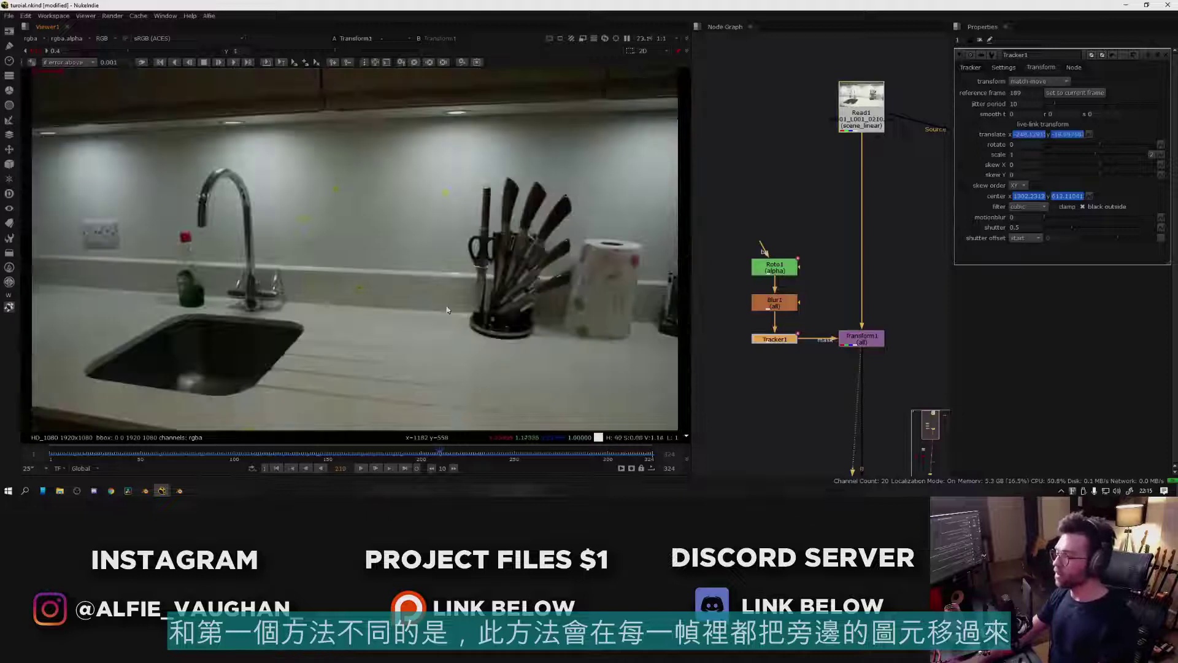
scroll(422, 181, "up", 5)
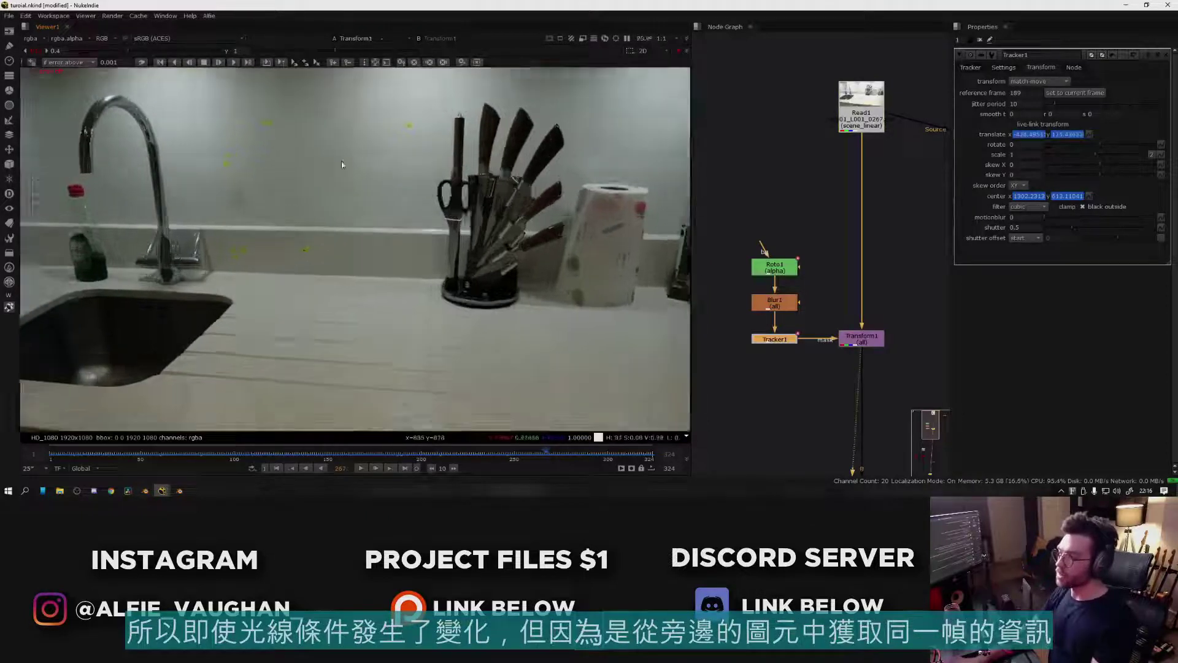
key("f")
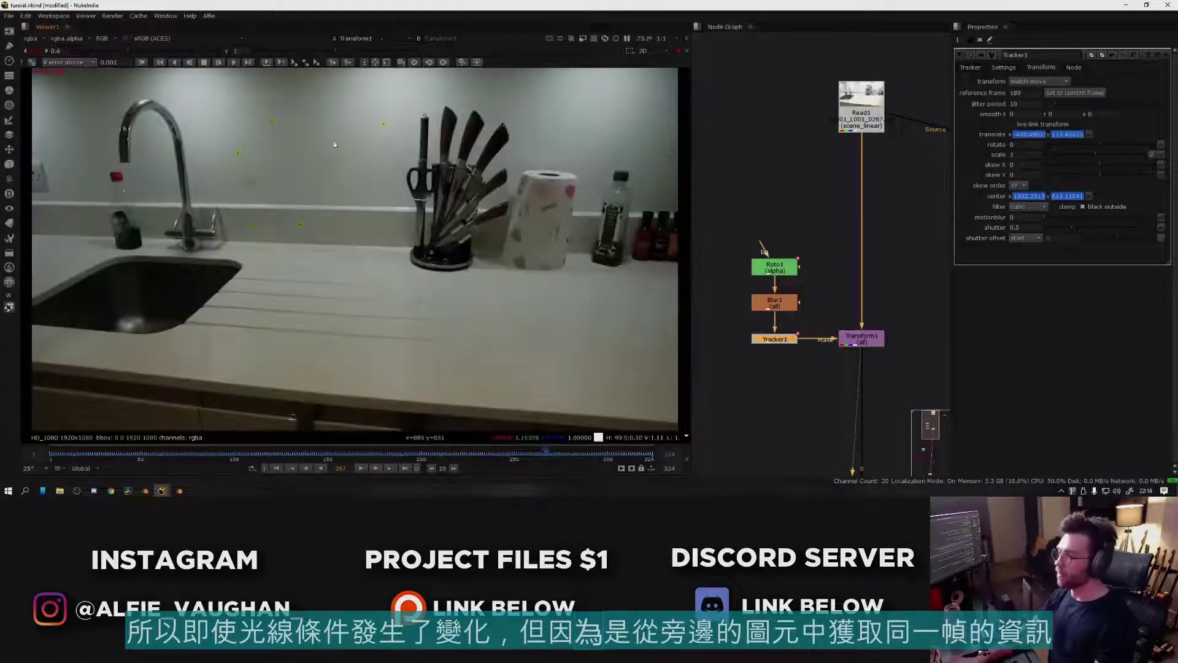
scroll(440, 262, "up", 3)
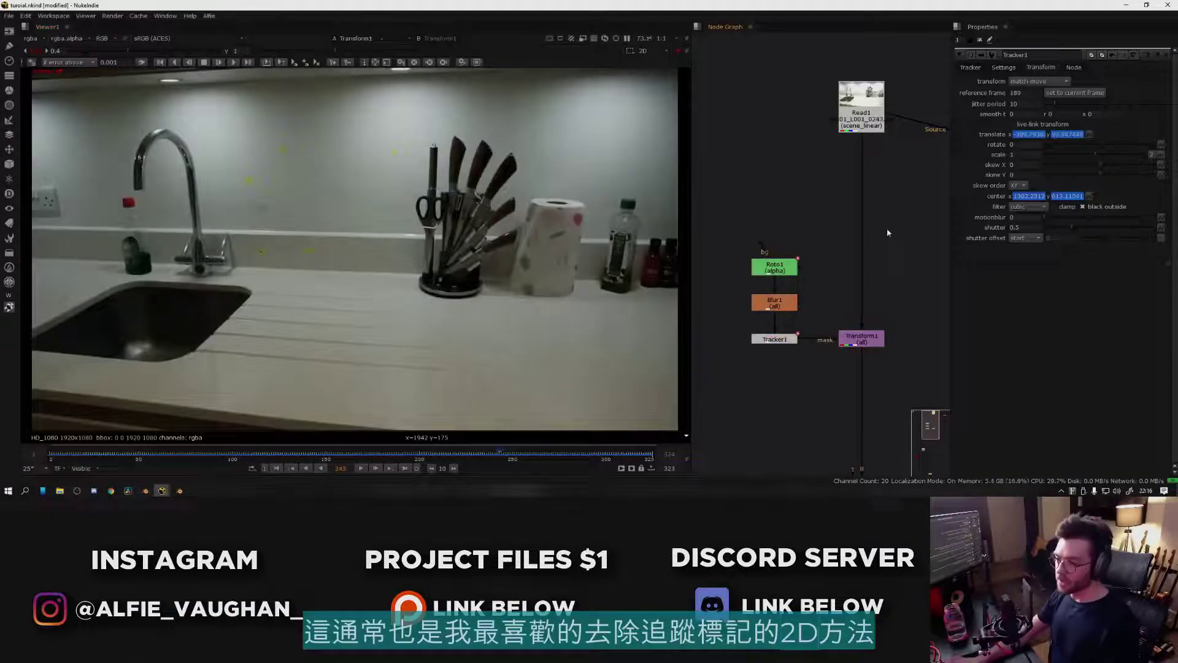
left_click_drag(886, 349, 823, 227)
left_click_drag(862, 340, 849, 349)
left_click_drag(484, 452, 465, 452)
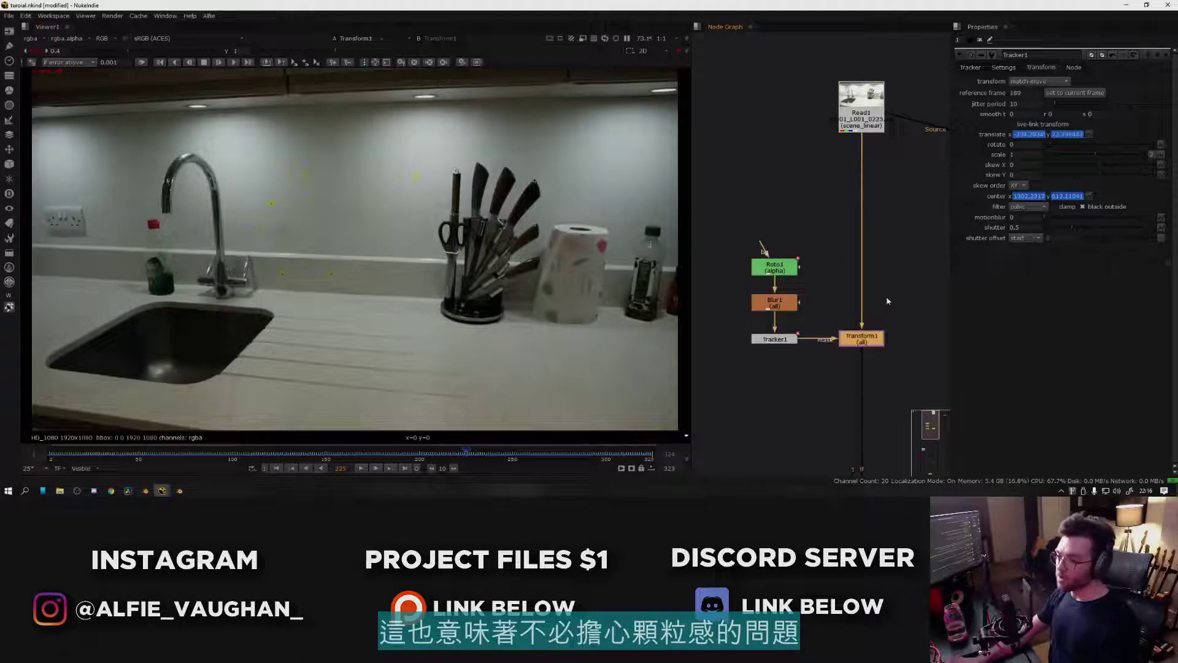
scroll(411, 192, "up", 5)
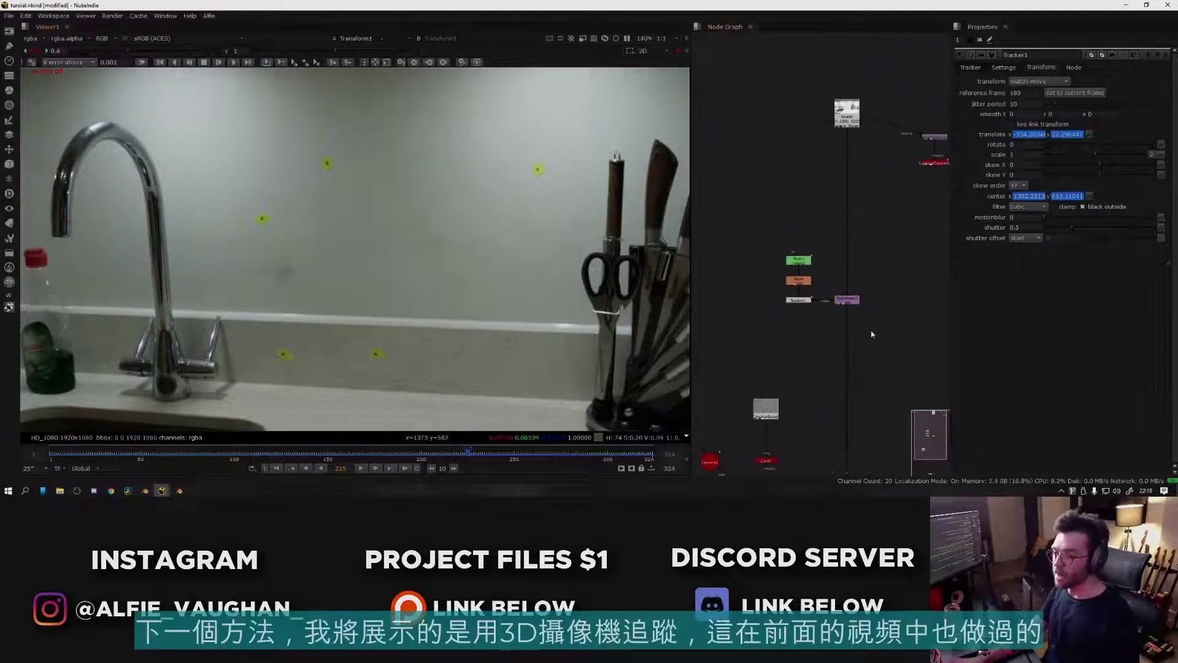
- Go to the 3D card setup in the node graph and view the merge of the checkerboard card over the footage
left_click_drag(752, 223, 852, 230)
middle_click_drag(797, 383, 852, 211)
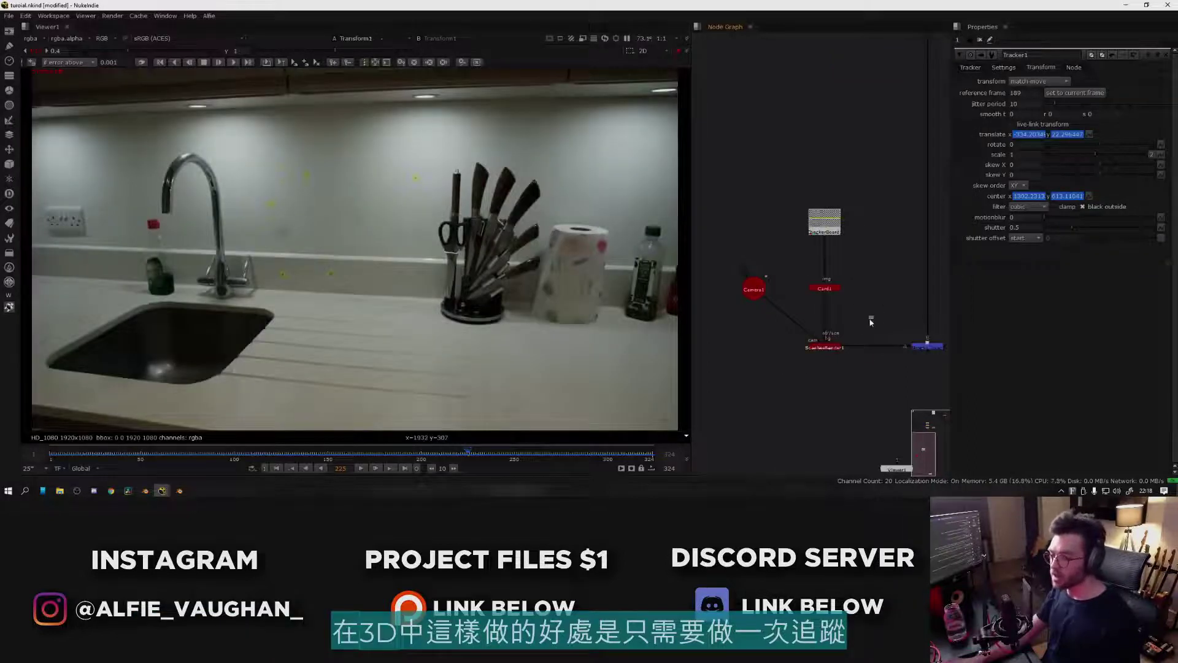
left_click_drag(871, 322, 776, 378)
left_click(875, 311)
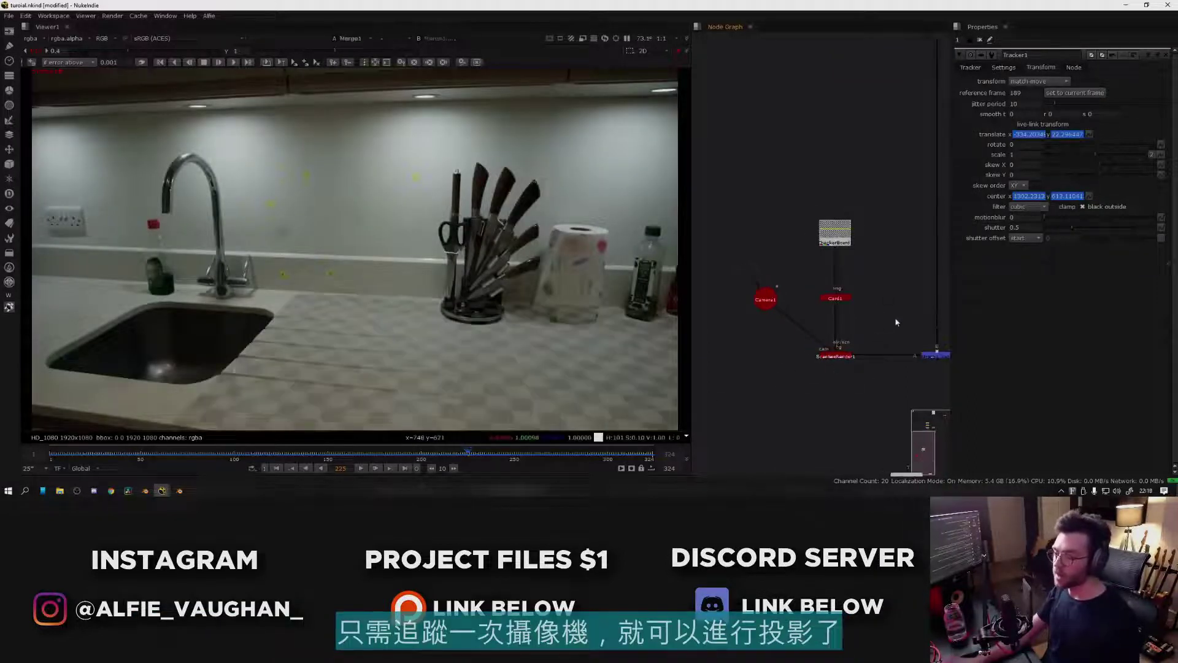
left_click_drag(902, 316, 805, 371)
middle_click_drag(867, 332, 823, 351)
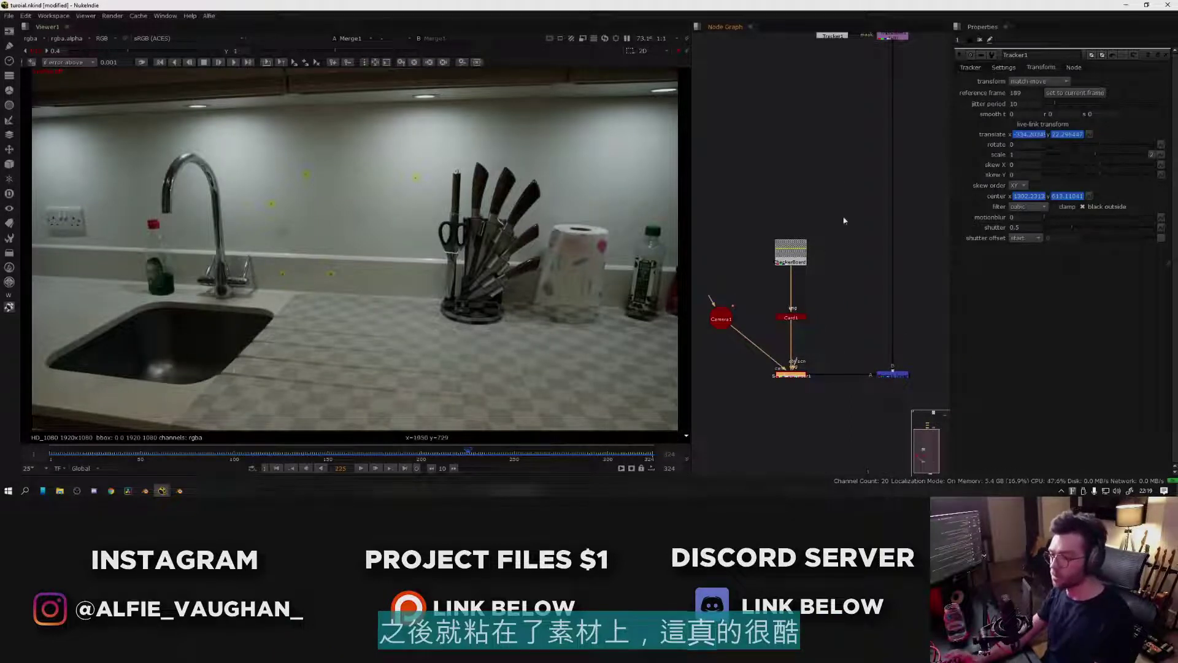
- Duplicate the Card1 node, place the copy beside it, and connect the copy's image input to the CheckerBoard
scroll(751, 339, "up", 5)
left_click(833, 296)
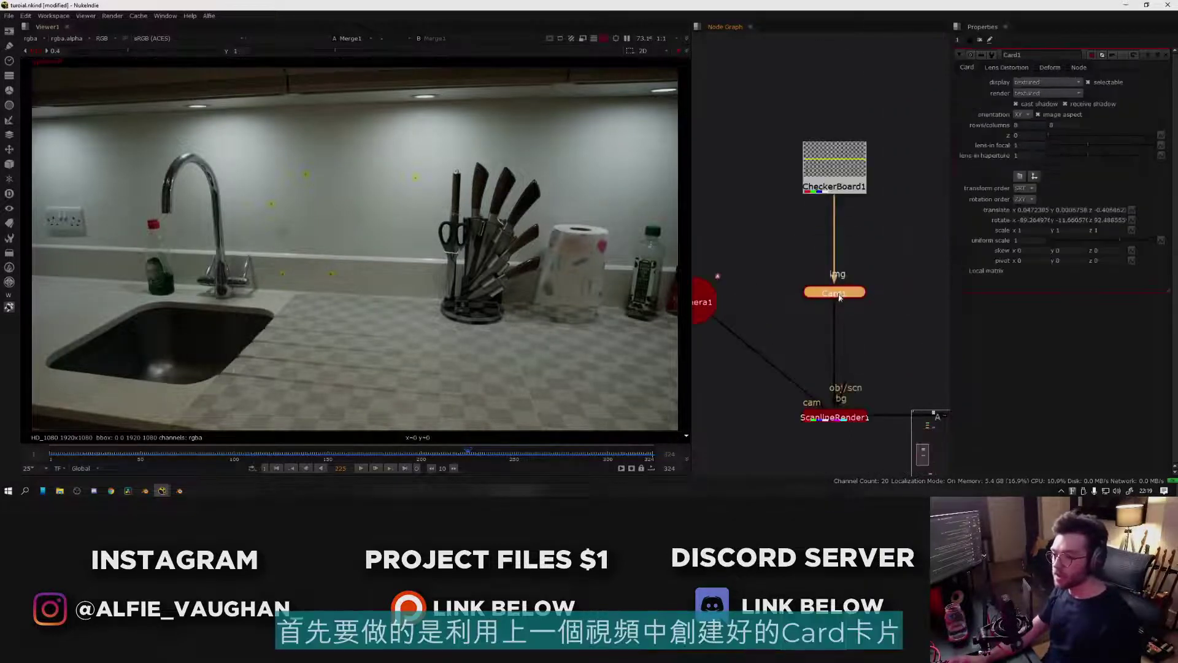
middle_click_drag(870, 285, 789, 288)
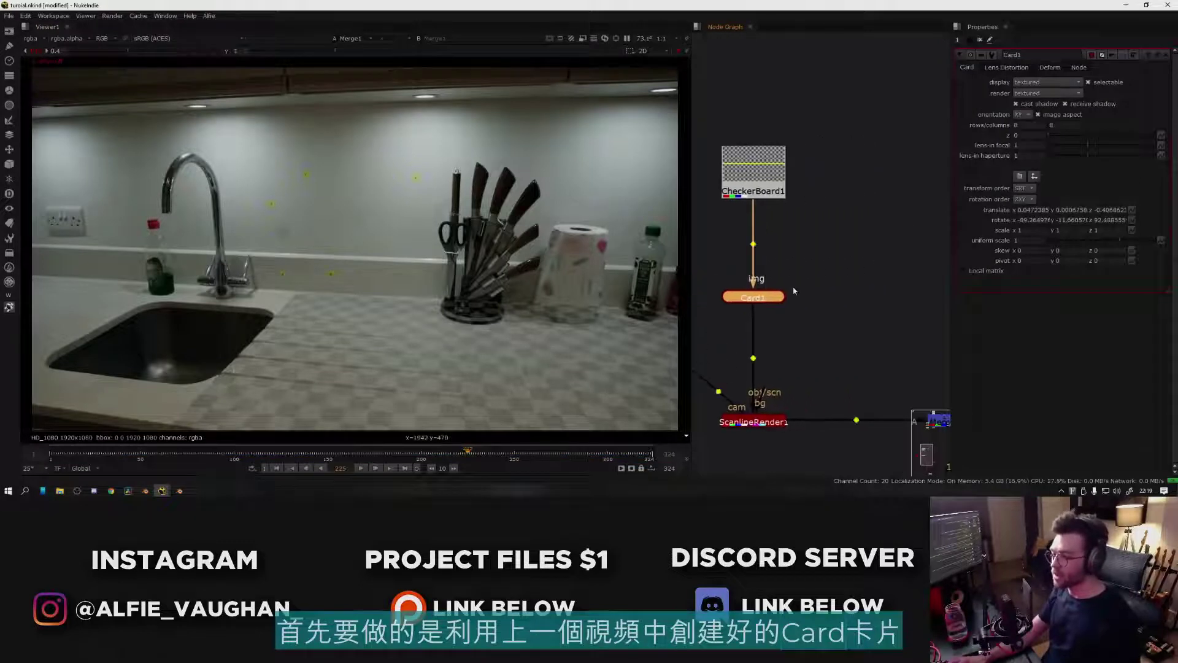
key("alt+c")
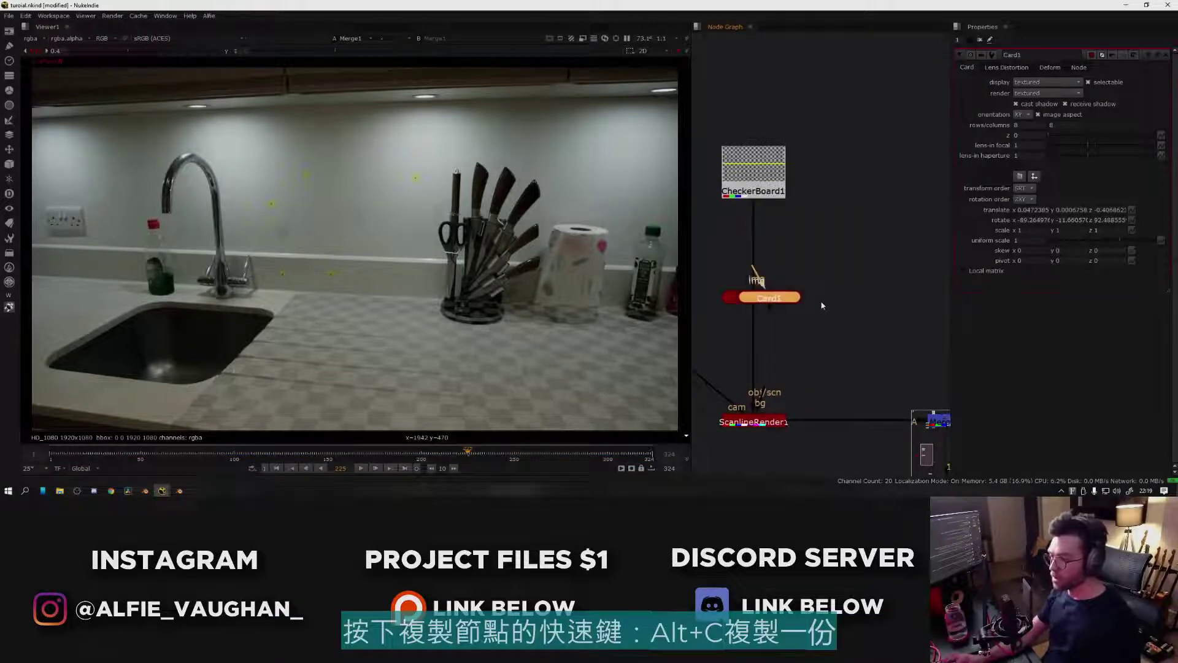
left_click_drag(789, 305, 888, 274)
mouse_move(823, 287)
left_mouse_down()
mouse_move(758, 238)
mouse_move(832, 300)
left_mouse_up()
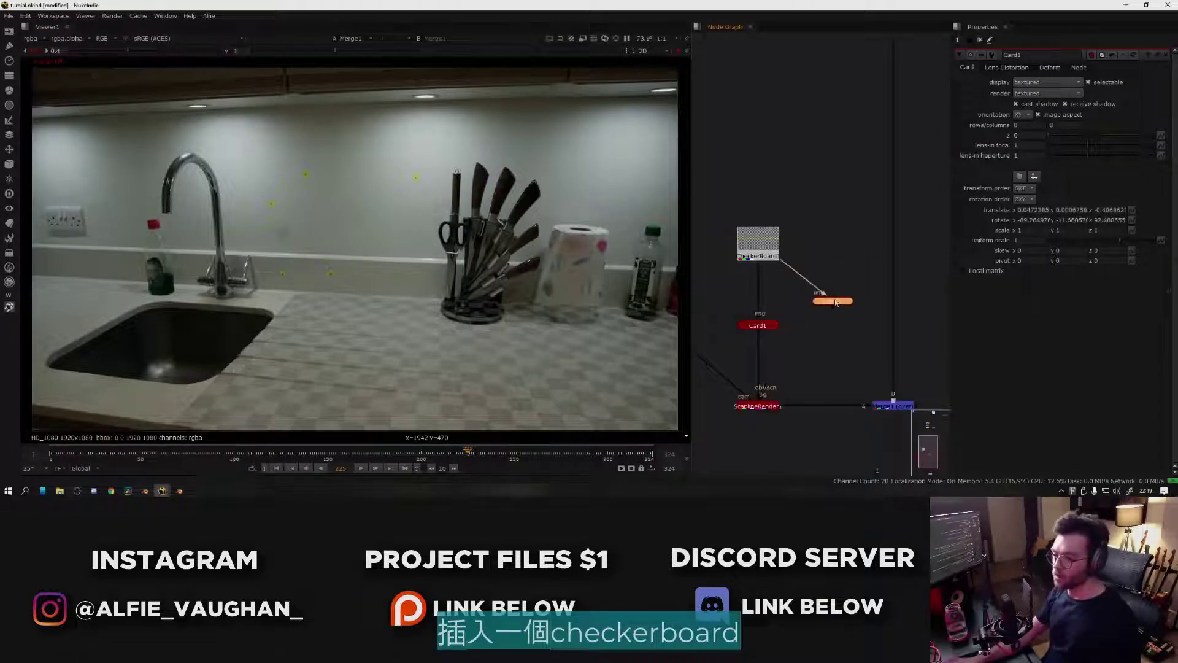
- Add a Scene node below the two cards and show it in the viewer
key("Tab")
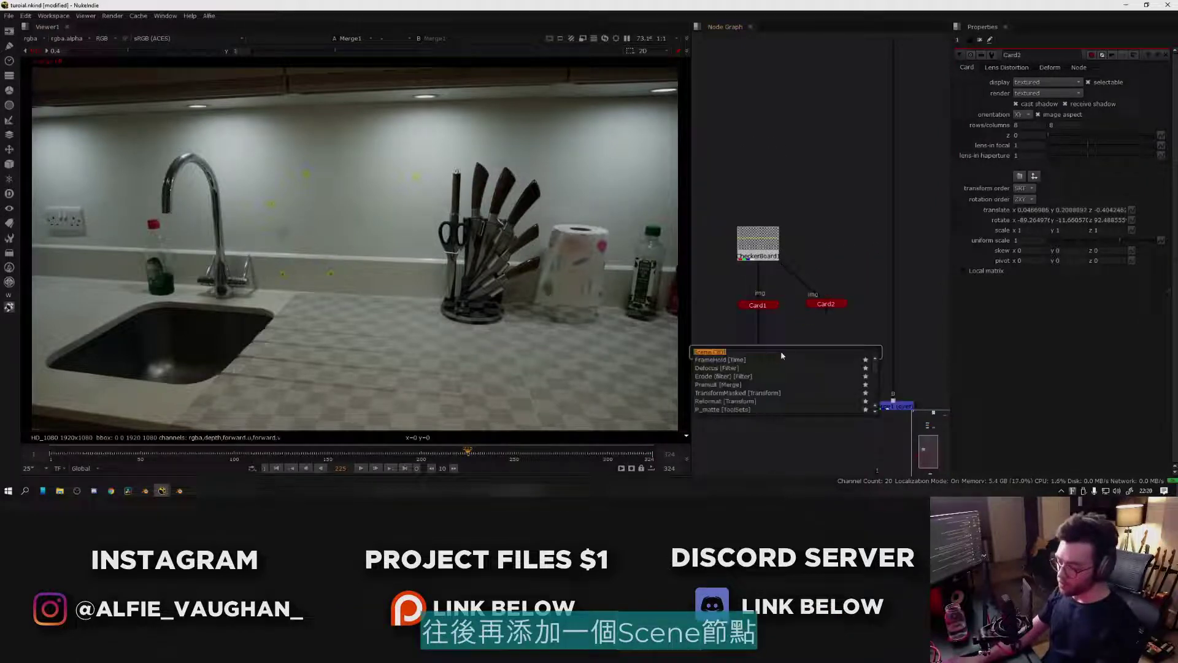
type("scene")
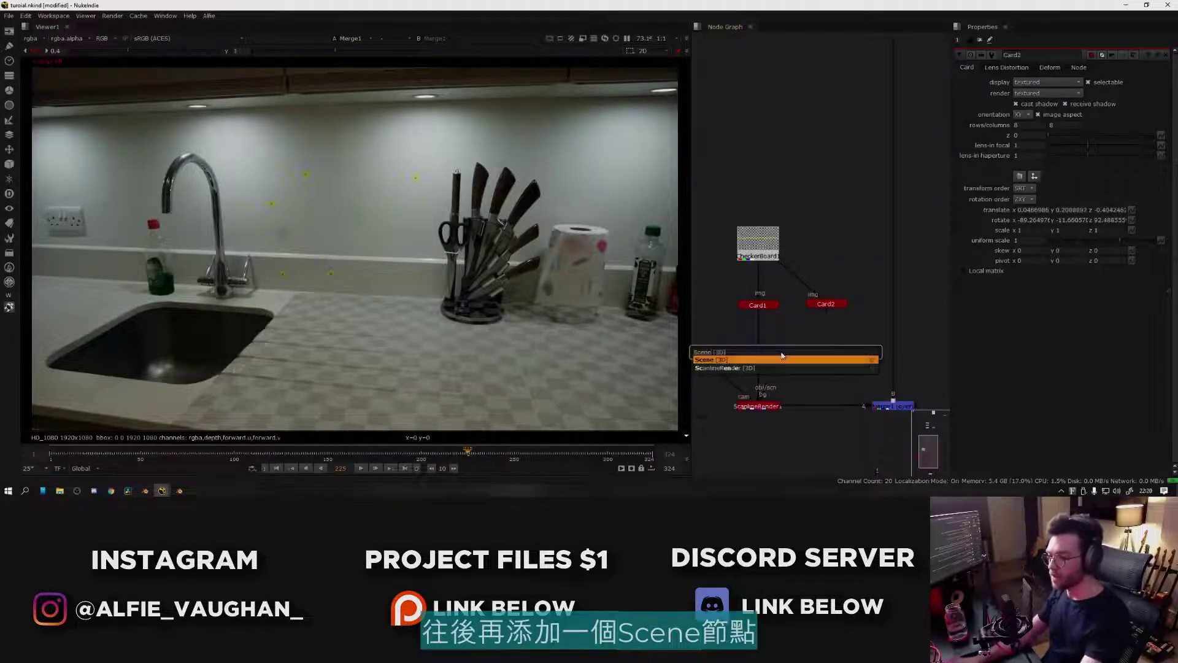
key("Return")
left_click_drag(781, 354, 784, 352)
left_click(822, 346)
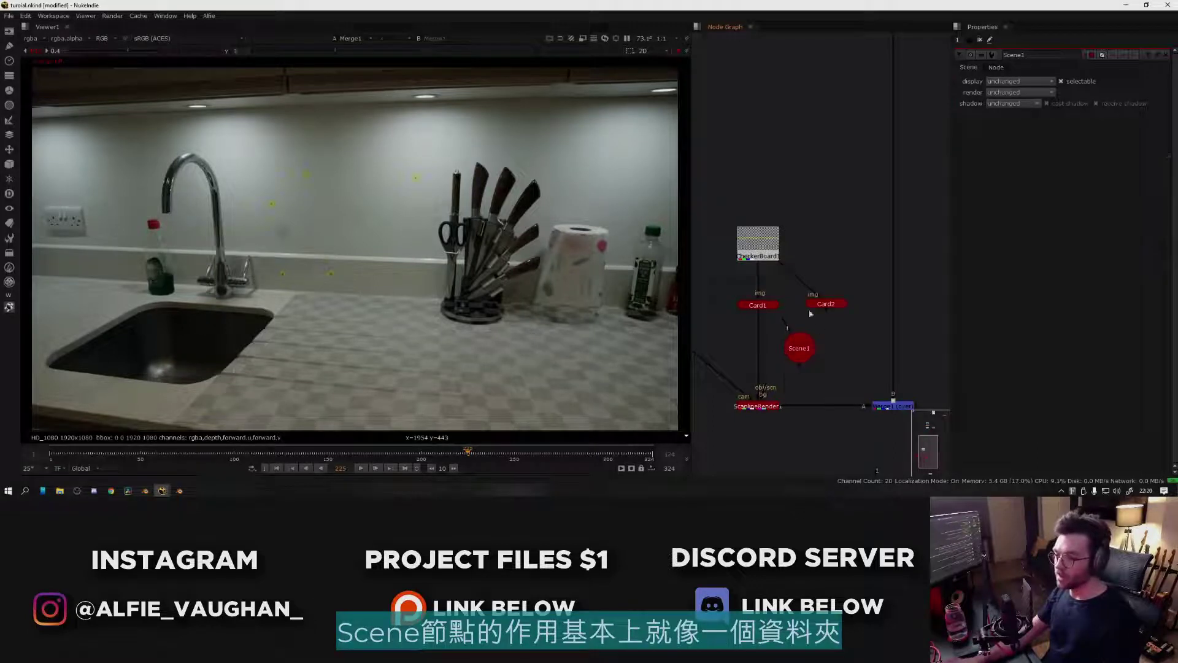
left_click(792, 351)
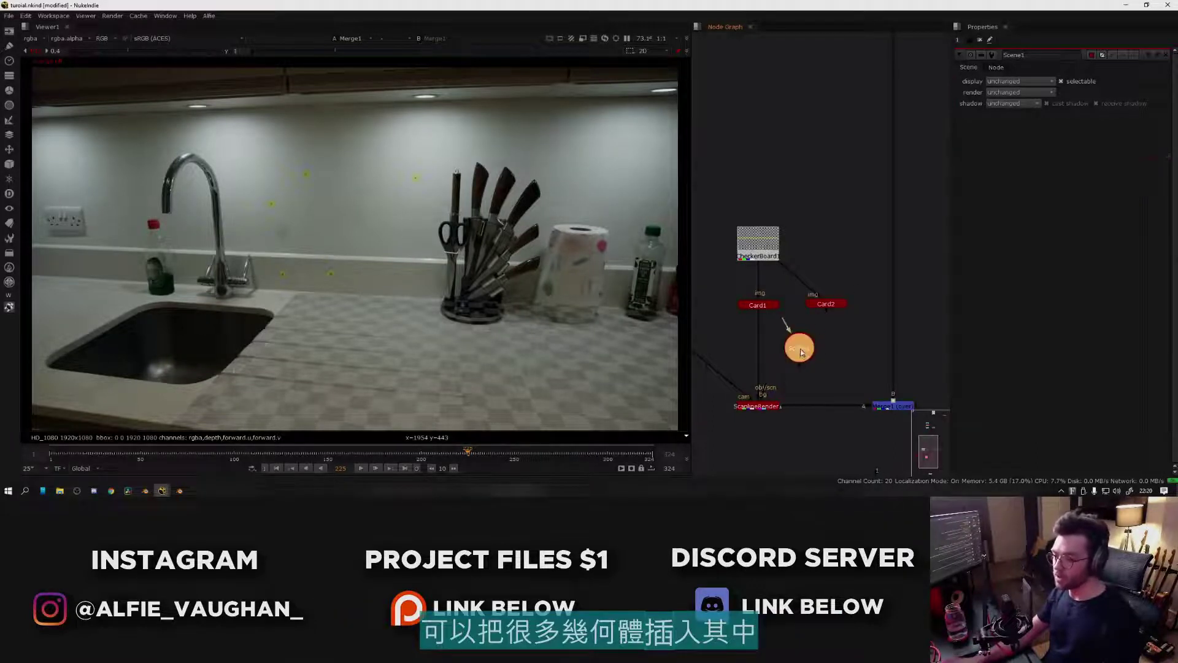
key("1")
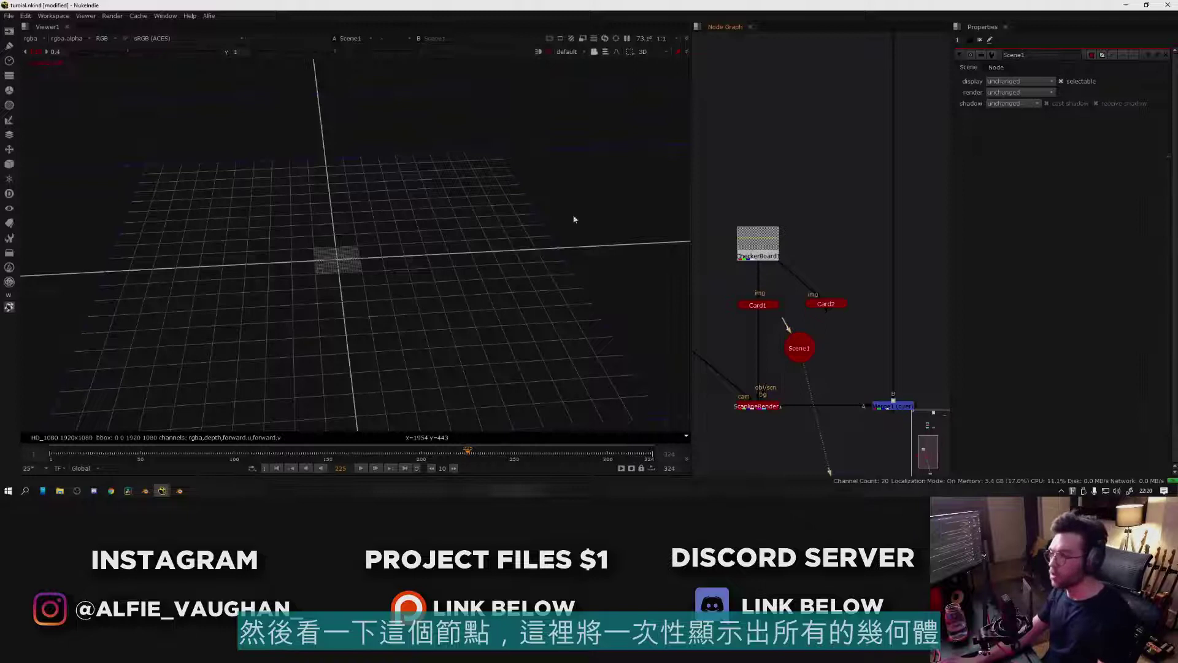
- View Card1 and Card2 one at a time in 3D to compare their positions
left_click(825, 304)
key("1")
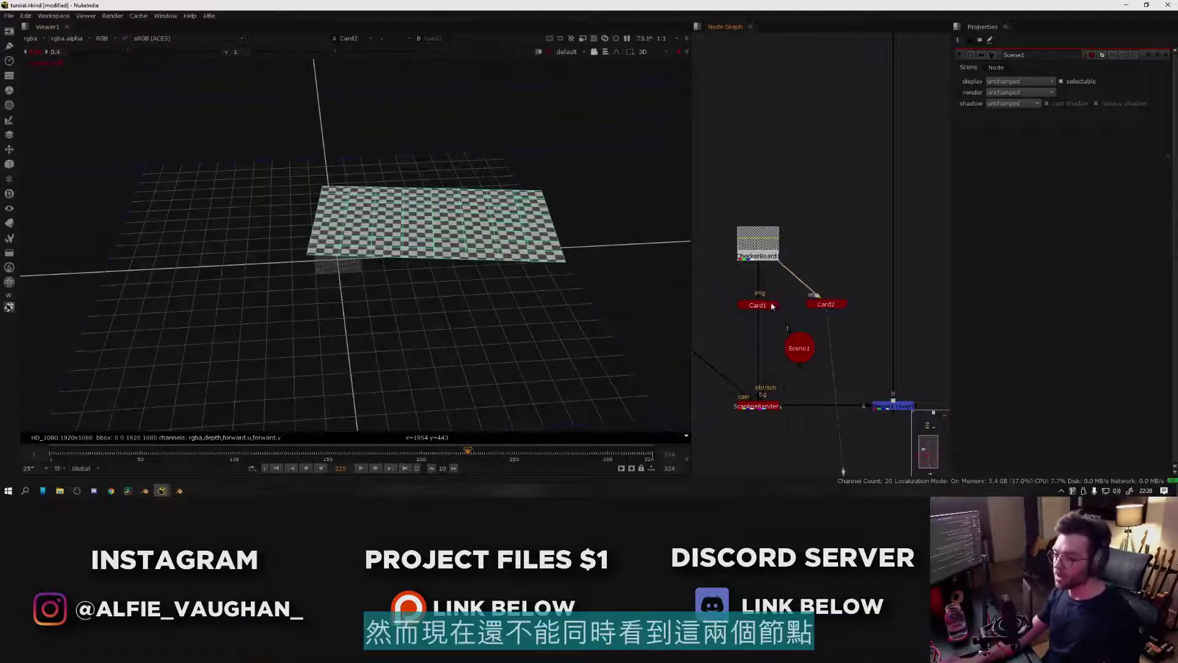
key("1")
left_click(765, 306)
key("1")
left_click(827, 306)
key("1")
- Connect both cards to the Scene node and view them together in 3D
left_click(811, 330)
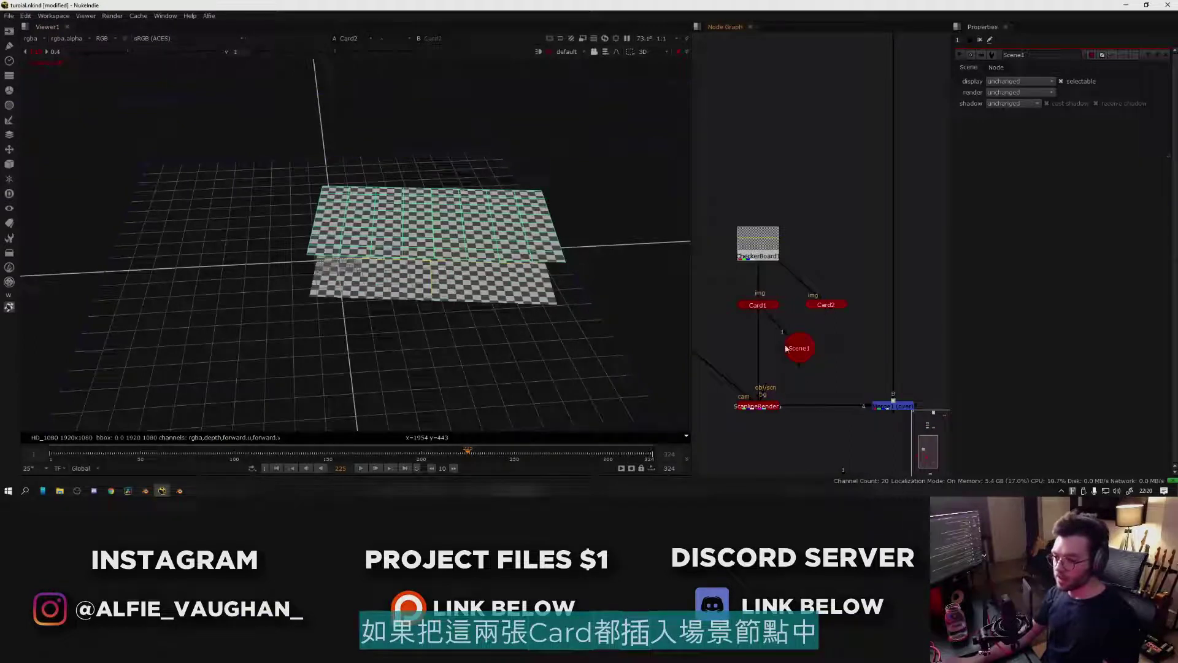
left_click_drag(834, 307, 833, 306)
left_click(797, 348)
key("1")
left_click_drag(518, 302, 430, 241, "ctrl")
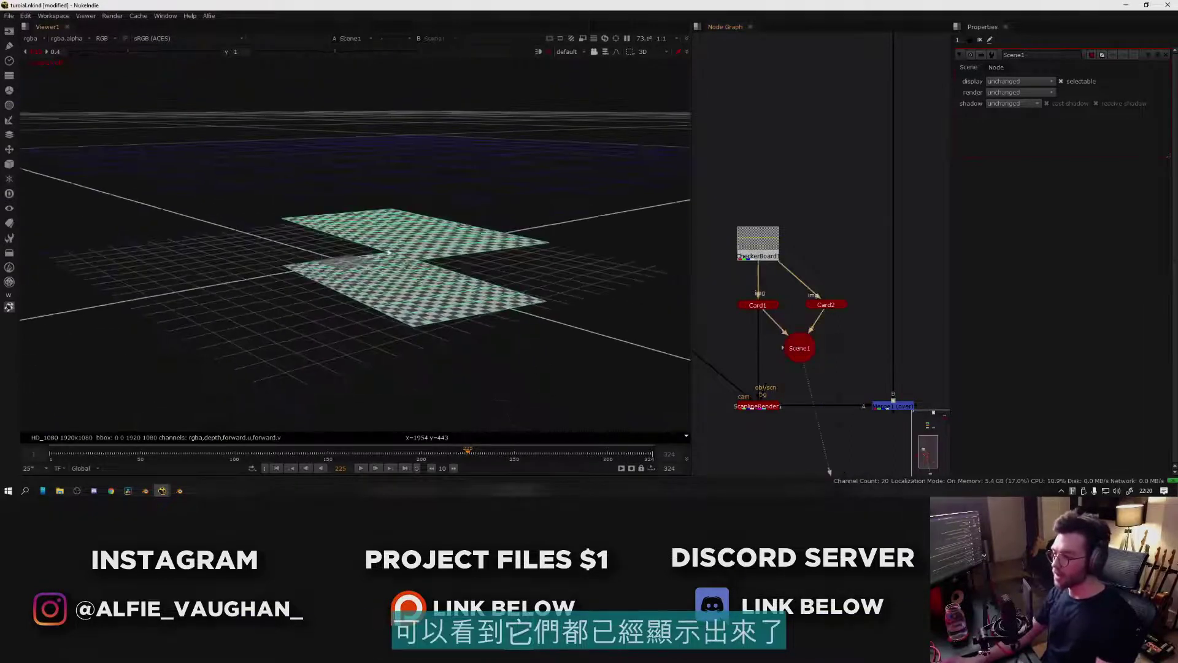
- View the Merge1 node and switch the viewer to 3D to see the camera with the cards
left_click(807, 356)
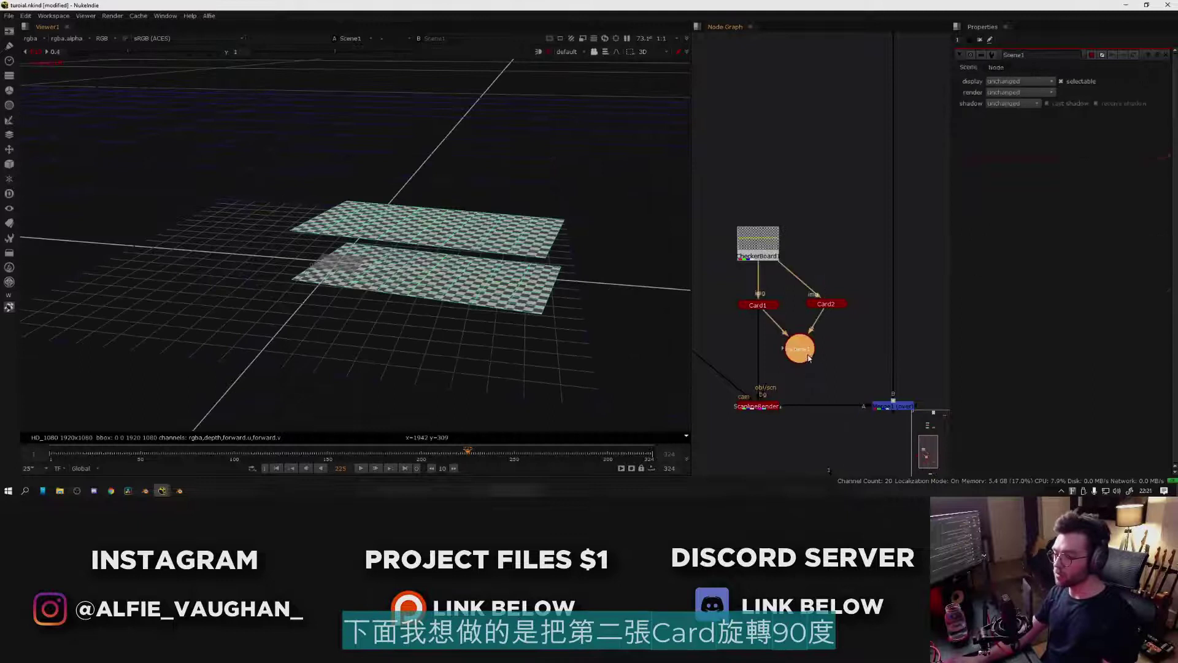
left_click(892, 405)
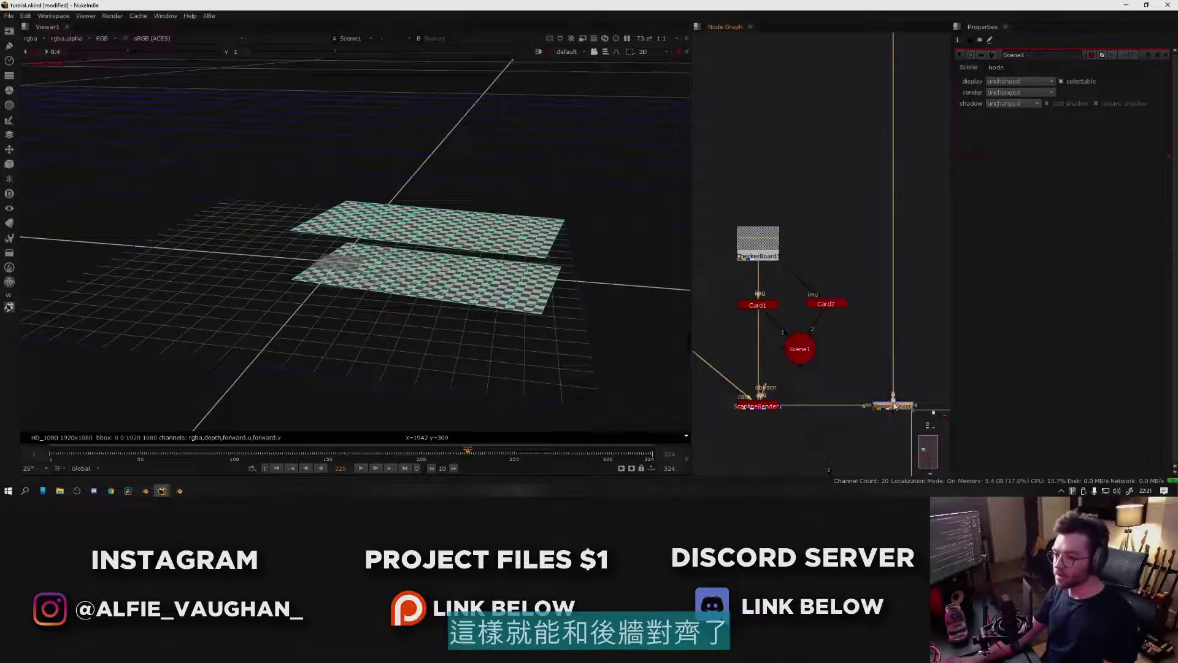
key("1")
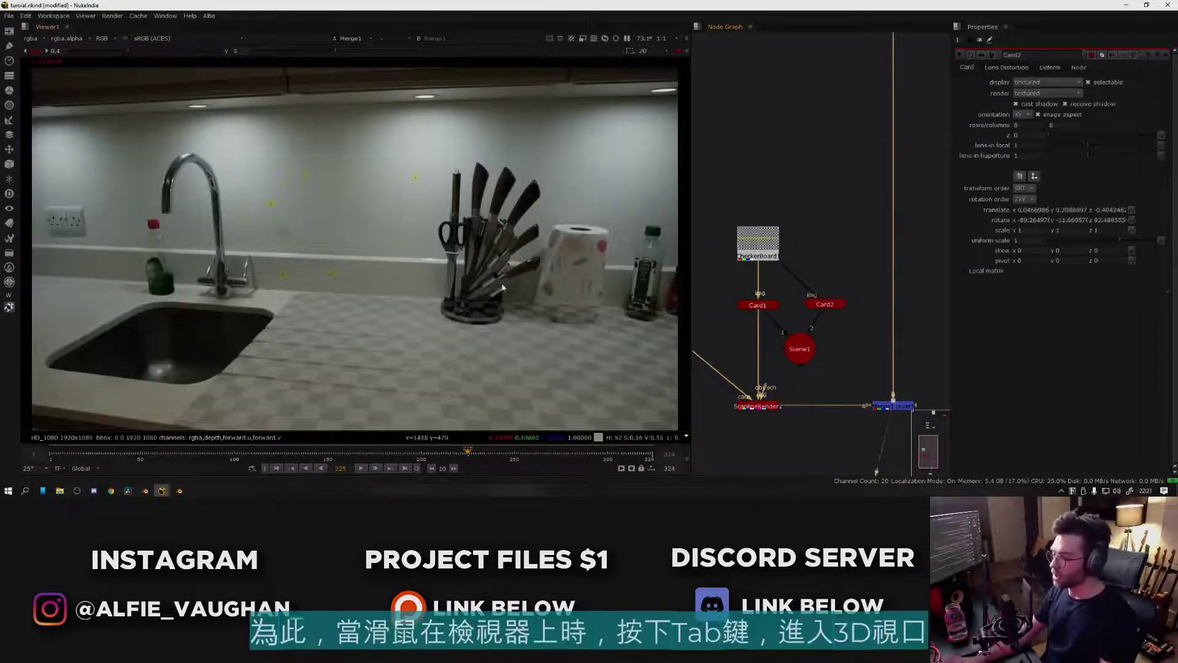
key("Tab")
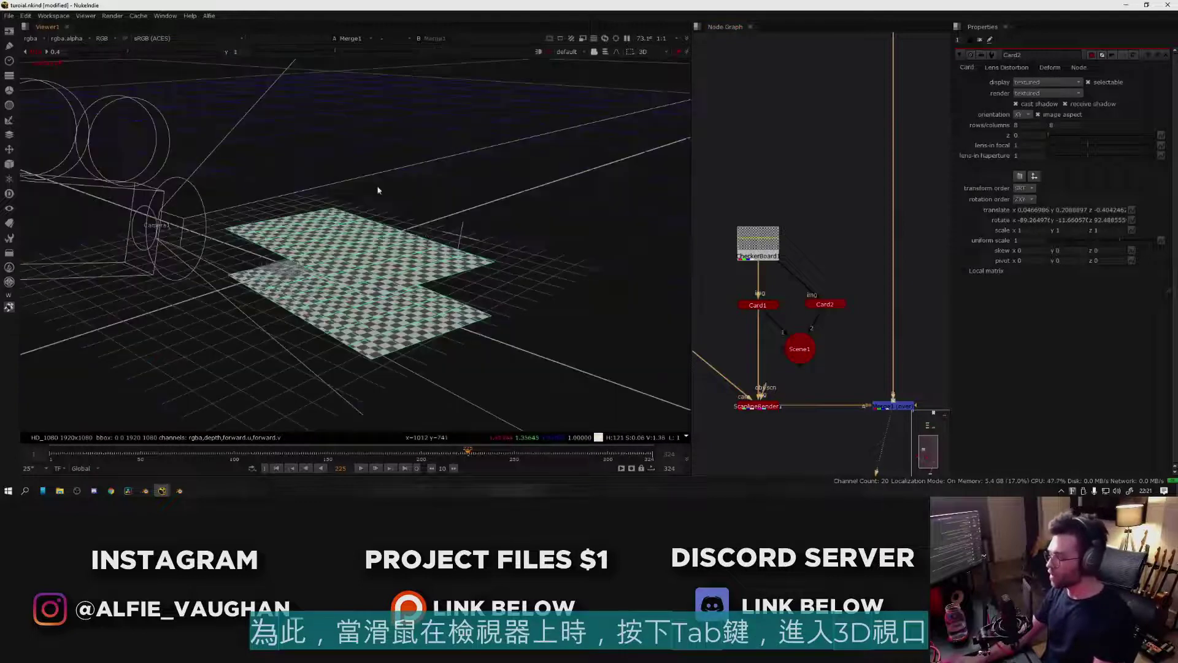
left_click_drag(446, 252, 442, 263, "ctrl")
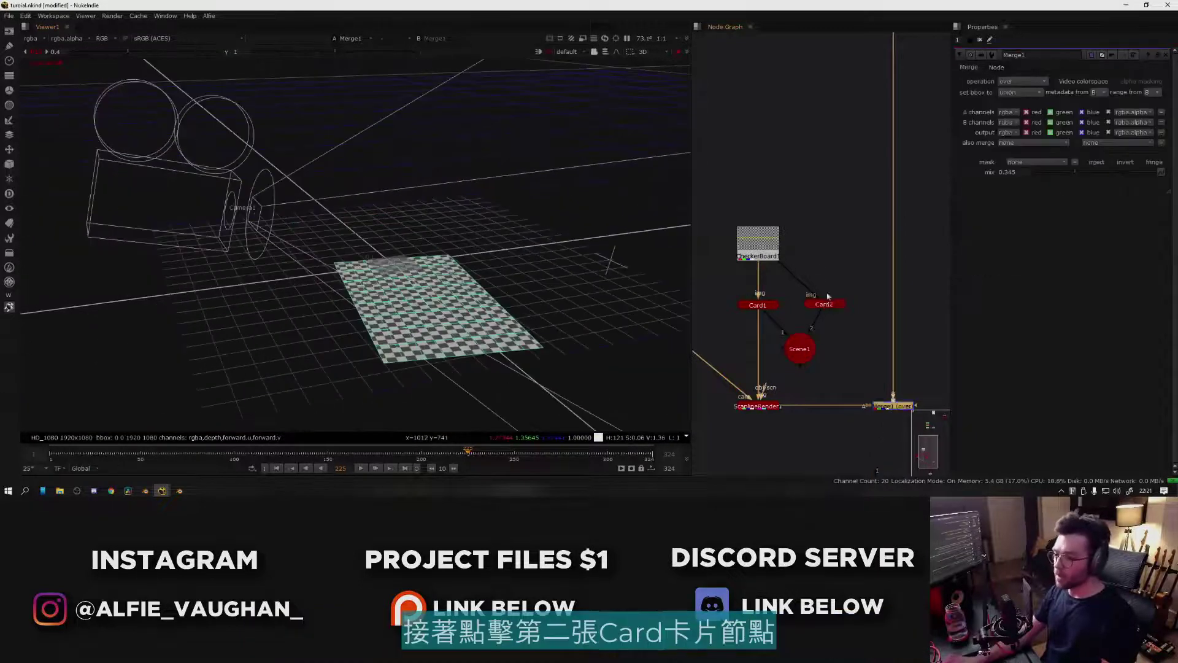
- Rotate Card2 about 90 degrees upright and move it to line up with the back edge of the first card
double_click(826, 304)
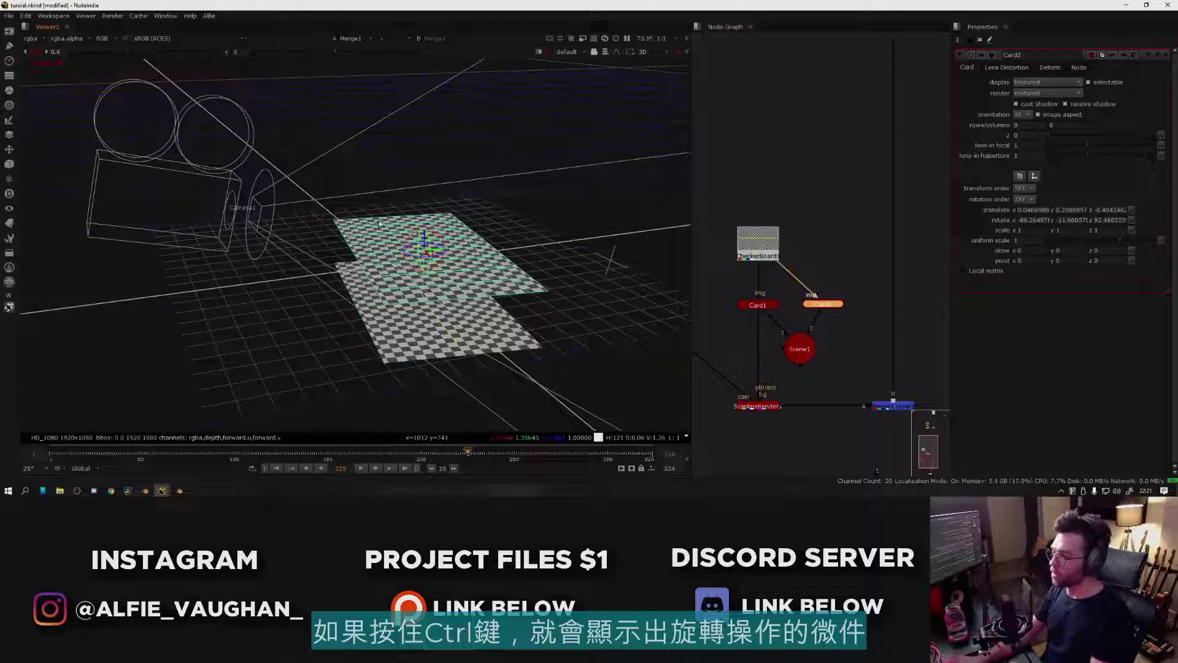
left_click_drag(408, 242, 407, 271, "ctrl")
left_click_drag(448, 246, 506, 227)
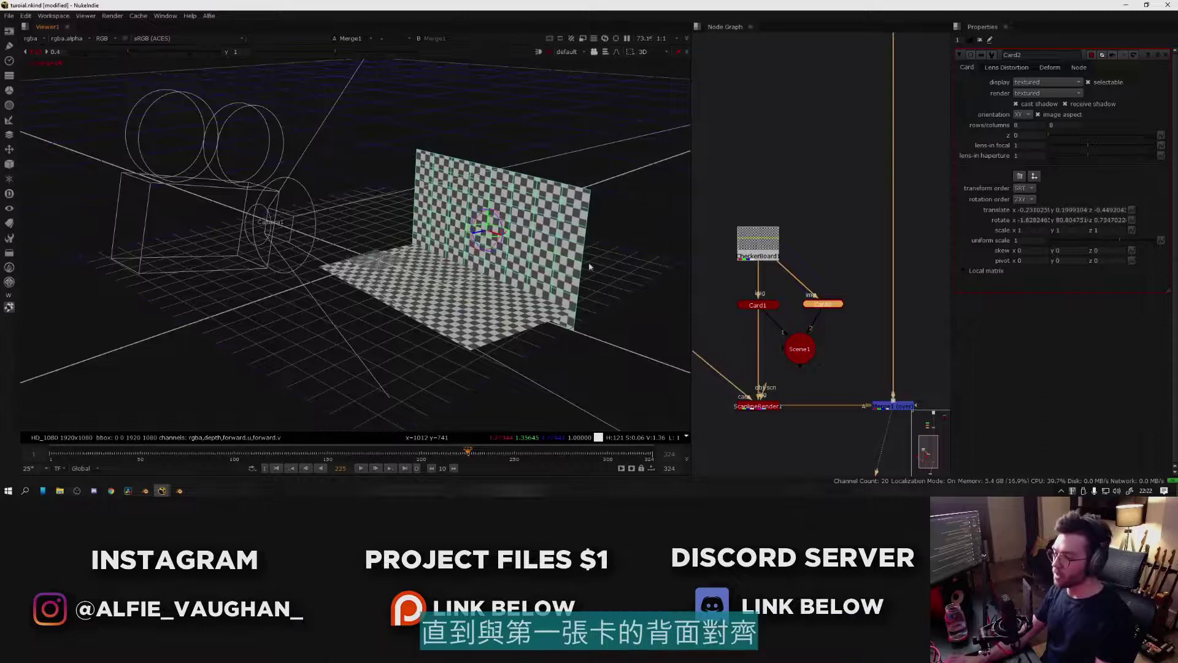
left_click_drag(589, 266, 503, 238, "ctrl")
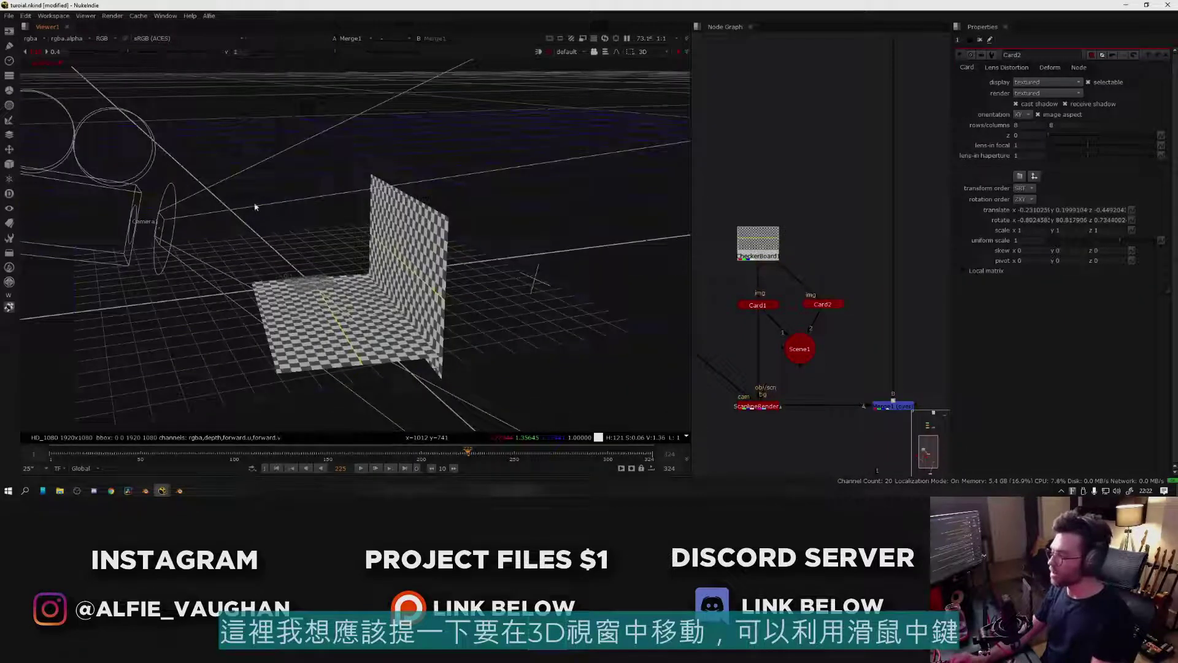
middle_click_drag(280, 163, 312, 154)
left_click_drag(312, 154, 414, 248, "ctrl")
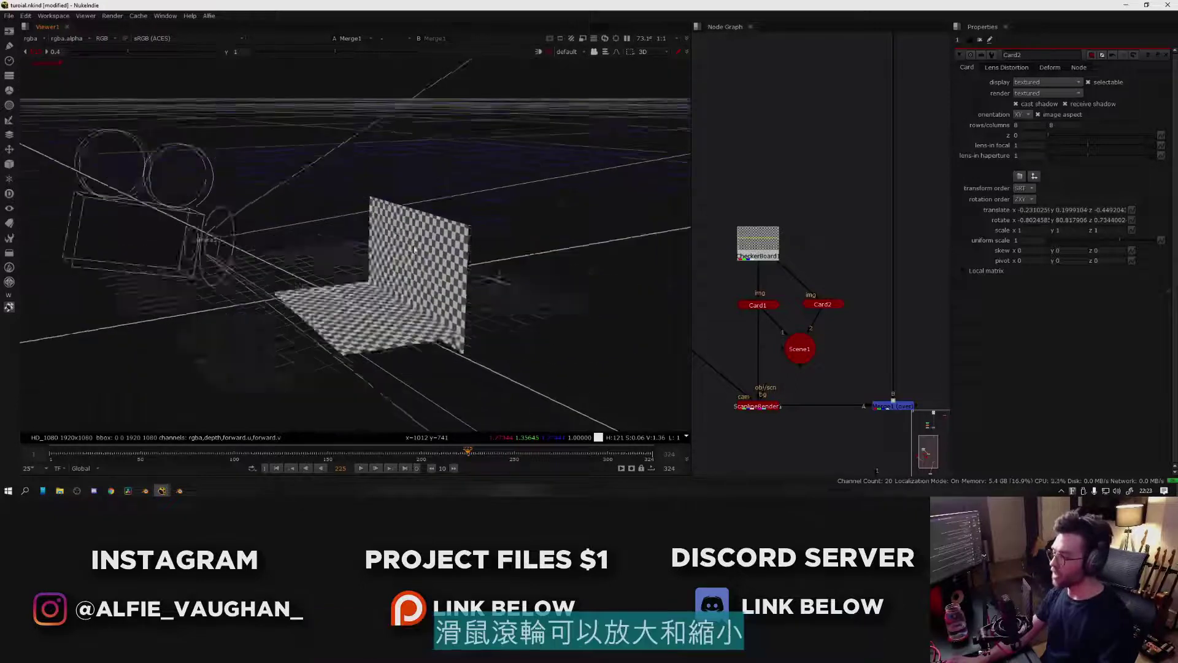
scroll(414, 250, "up", 3)
scroll(420, 255, "down", 3)
- Delete Card1 and the Scene node, and insert Card2 between the CheckerBoard and the ScanlineRender
middle_click_drag(821, 355, 820, 278)
left_click_drag(748, 279, 787, 265)
key("Delete")
left_click(786, 264)
key("Delete")
left_click_drag(822, 231, 760, 243)
- Return to the 2D view and move Card2 along the back wall until it covers the tracking markers
key("Tab")
left_click_drag(385, 217, 350, 214)
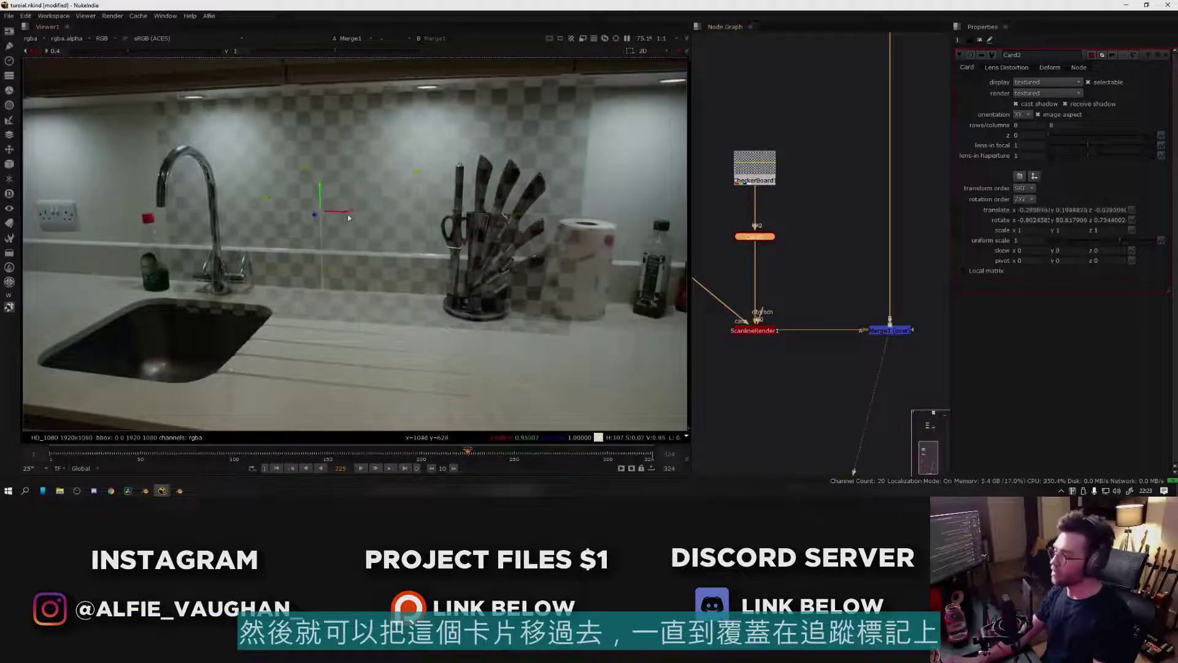
- Add a RotoPaint node, connect its bg input to Read1 and view its output
scroll(828, 307, "down", 3)
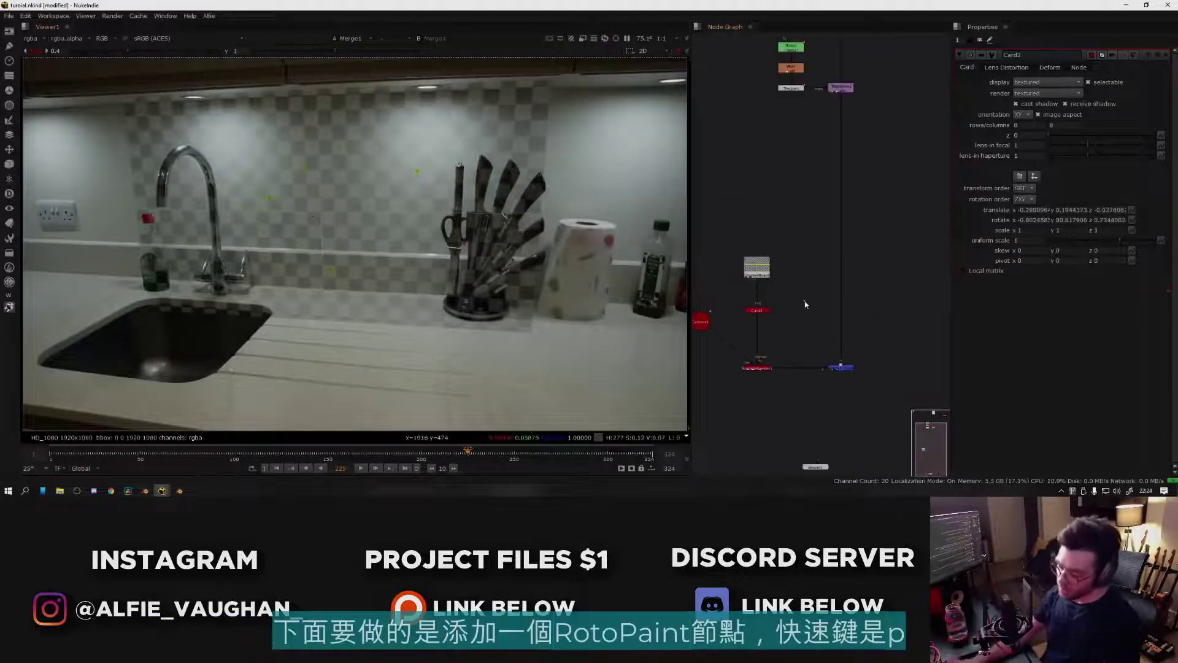
key("p")
scroll(810, 310, "up", 1)
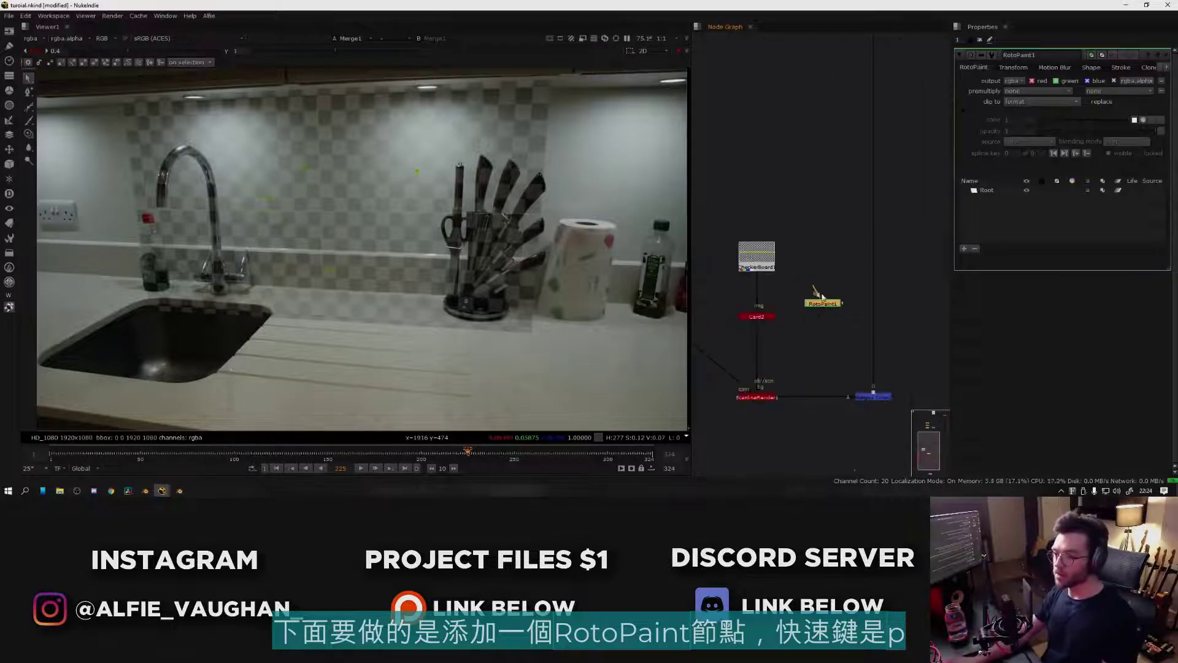
left_click_drag(815, 322, 832, 151)
mouse_move(778, 349)
left_mouse_down()
mouse_move(843, 195)
mouse_move(794, 347)
left_mouse_up()
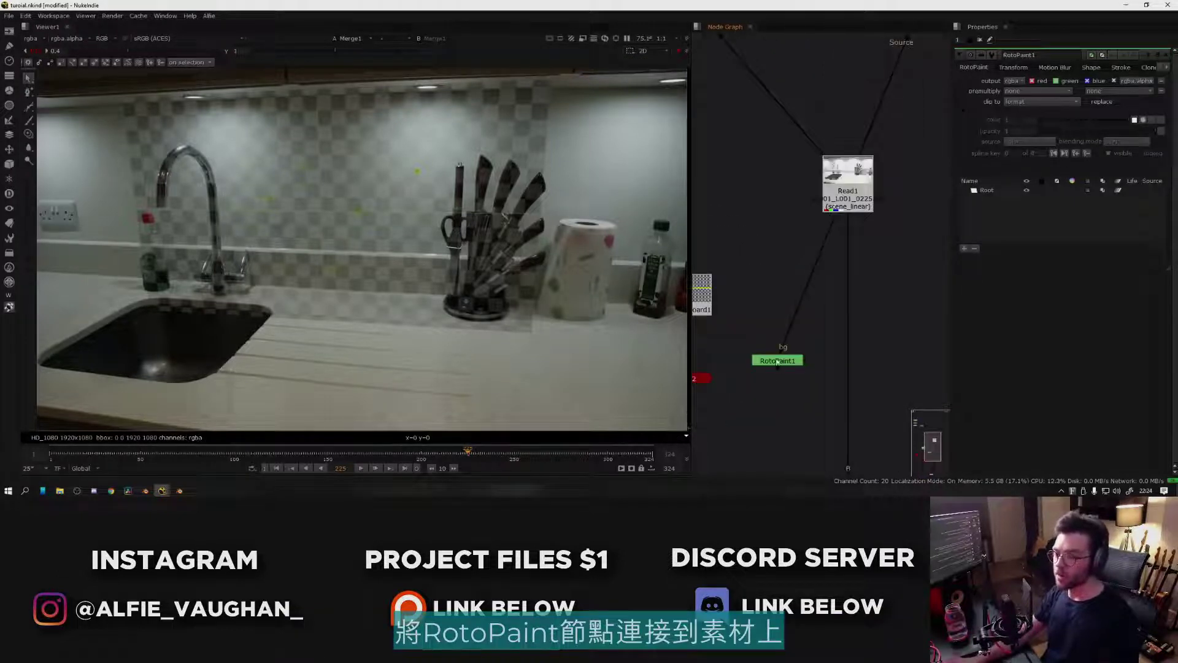
key("1")
- Paint out the tracking markers on the wall with the Clone brush at 0.1 opacity
left_click(29, 133)
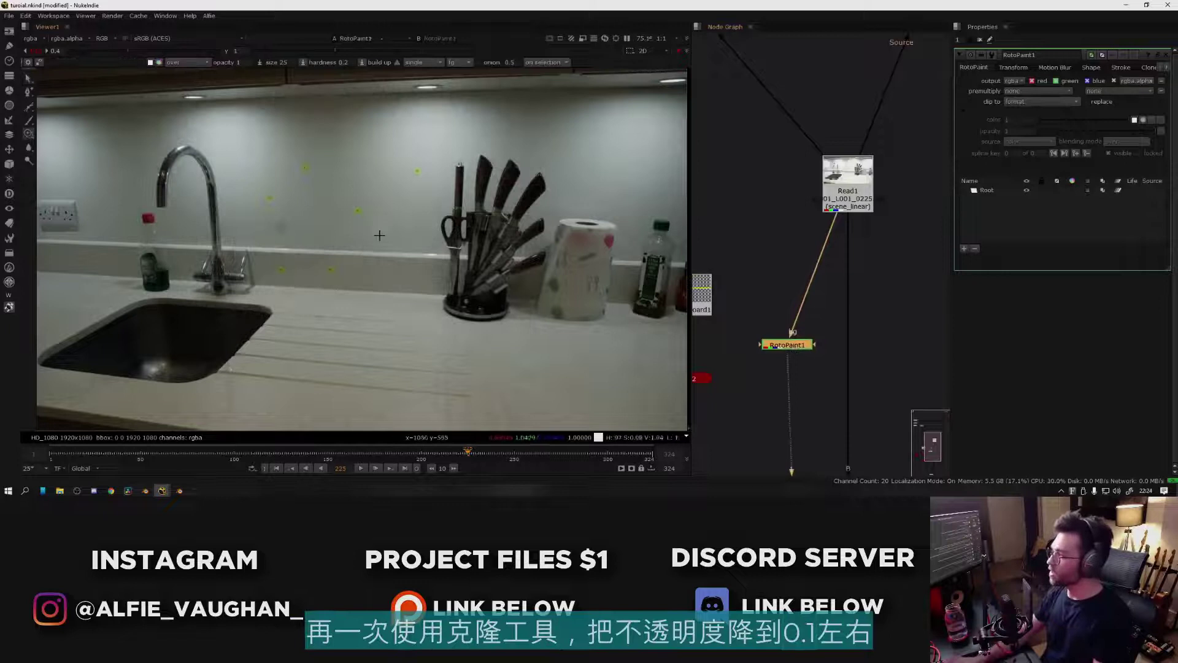
scroll(379, 235, "up", 5)
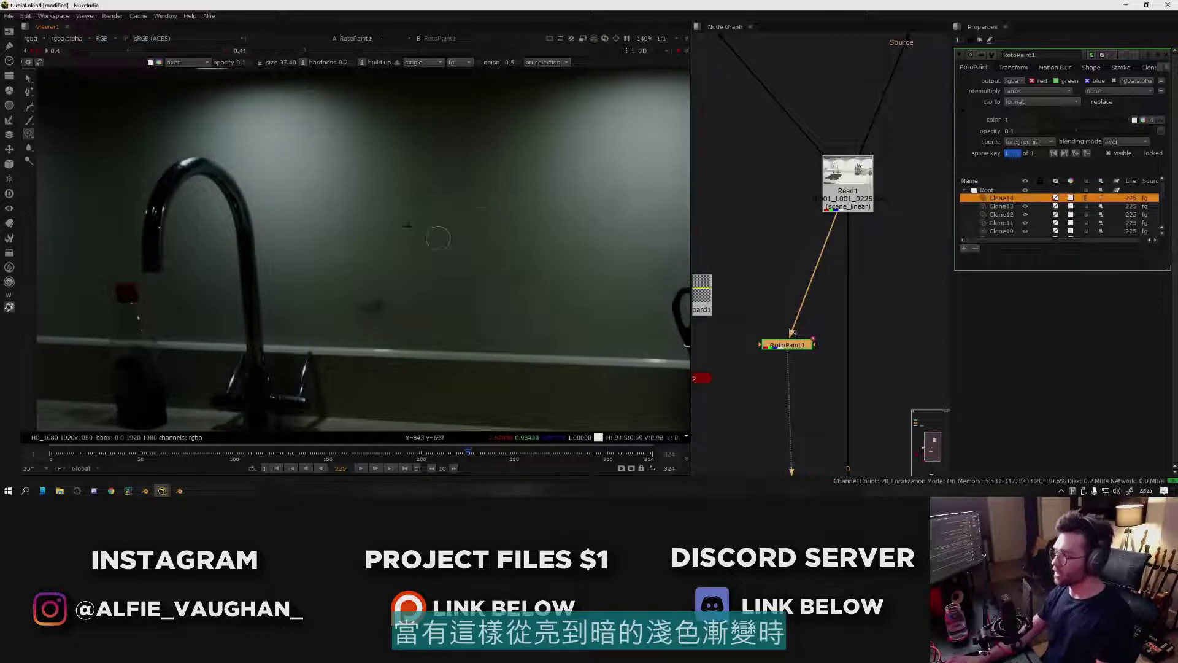
scroll(387, 254, "up", 4)
mouse_move(289, 190)
left_mouse_down("shift")
mouse_move(300, 205)
mouse_move(297, 193)
mouse_move(265, 255)
mouse_move(332, 230)
left_mouse_up("shift")
scroll(265, 255, "down", 3)
- Smooth the cloned wall area beside the tap with the Blur brush at effect 15 and hardness 0.2
left_click(29, 148)
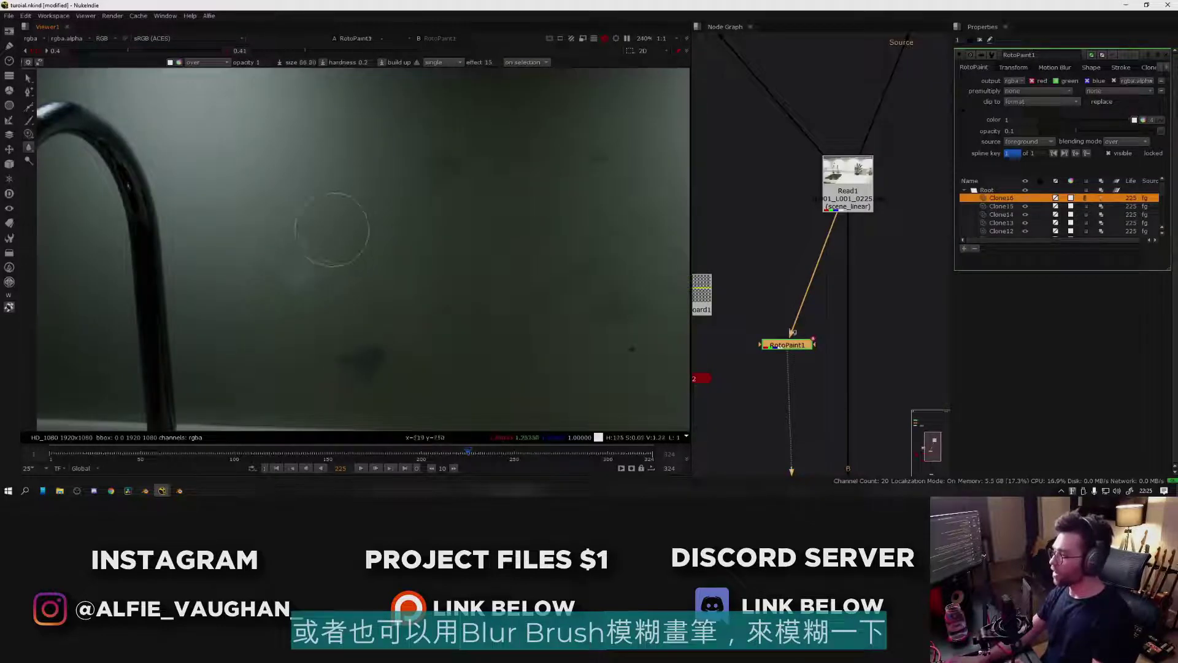
scroll(362, 343, "up", 1)
mouse_move(347, 295)
left_mouse_down()
mouse_move(287, 274)
mouse_move(309, 213)
left_mouse_up()
left_click_drag(296, 236, 315, 236)
left_click_drag(444, 216, 305, 234)
scroll(326, 211, "down", 5)
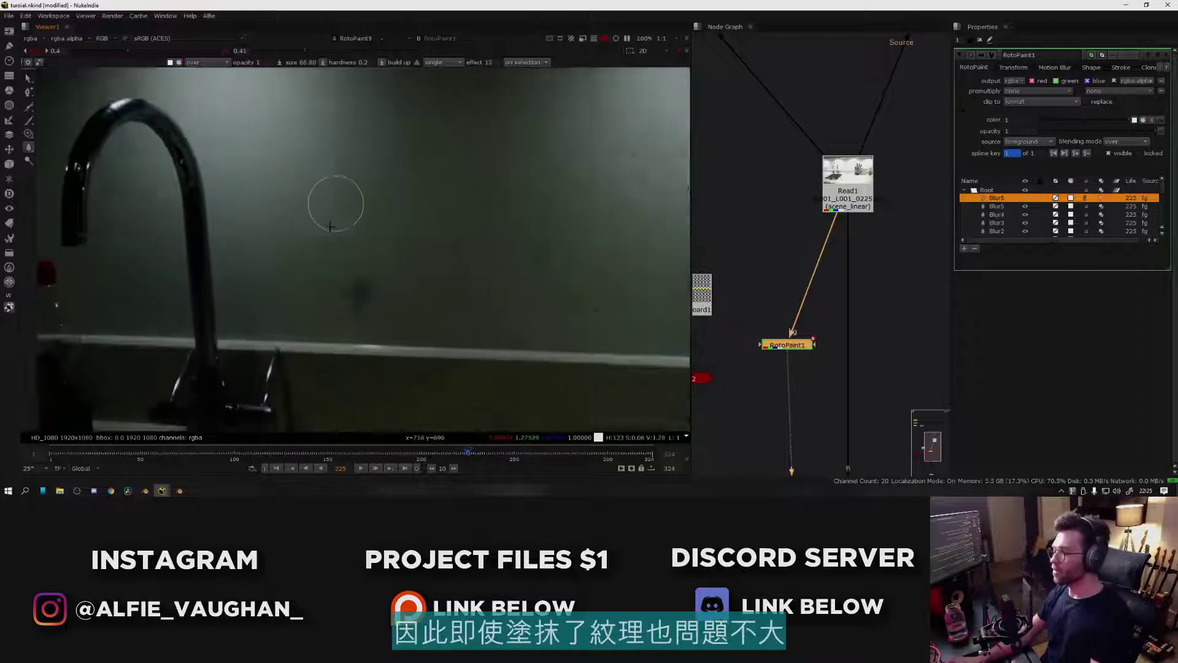
scroll(428, 158, "up", 8)
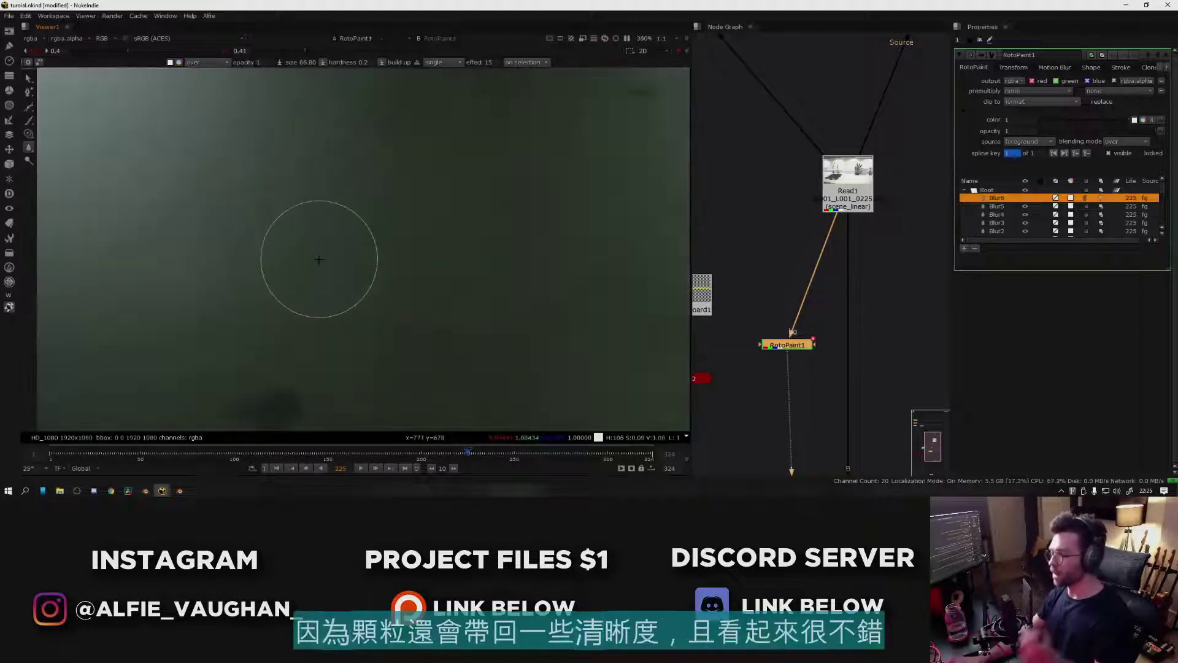
scroll(355, 189, "down", 10)
key("q")
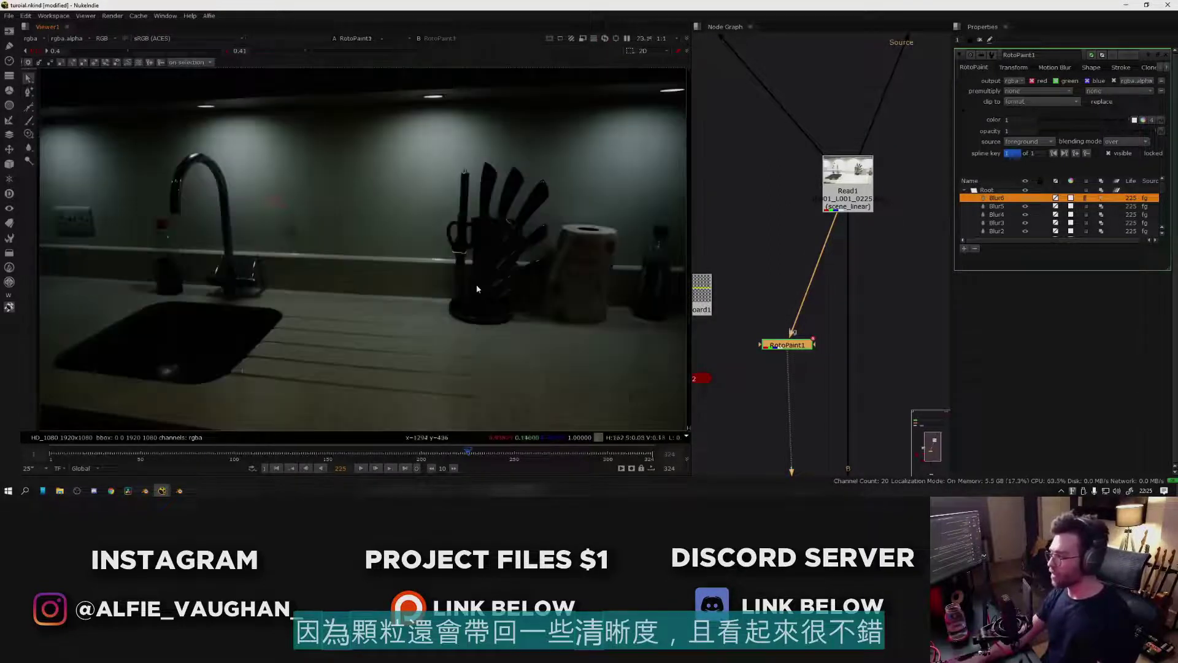
left_click(488, 282)
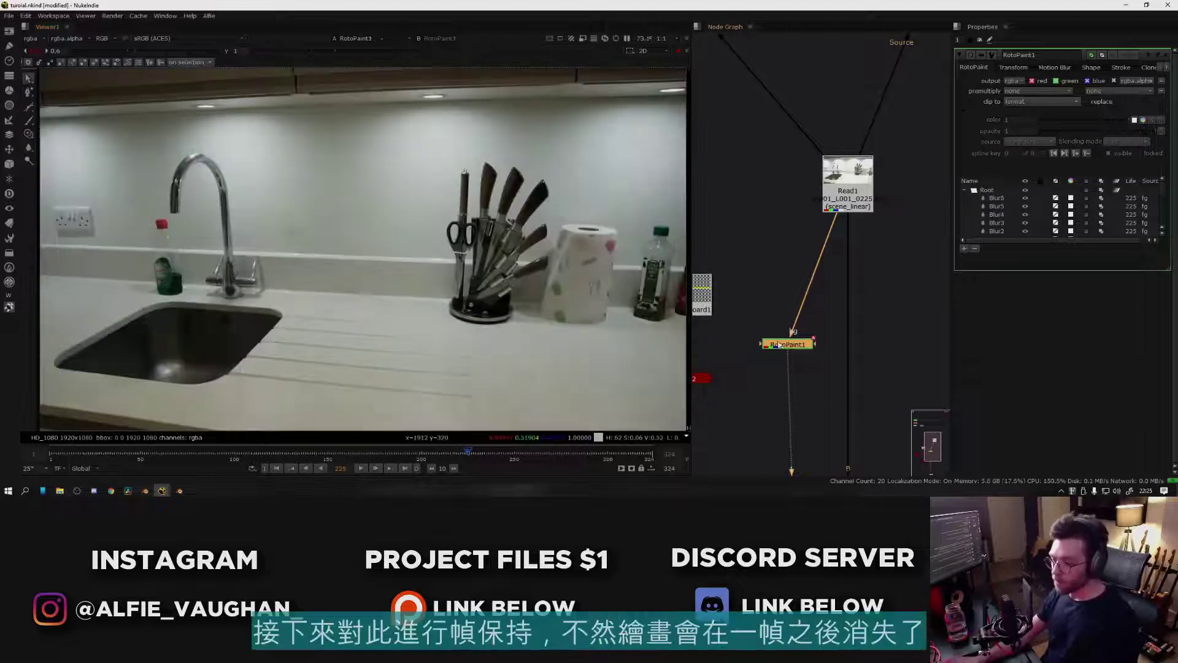
- Add a FrameHold node after RotoPaint1 that holds frame 225
key("Tab")
type("frames")
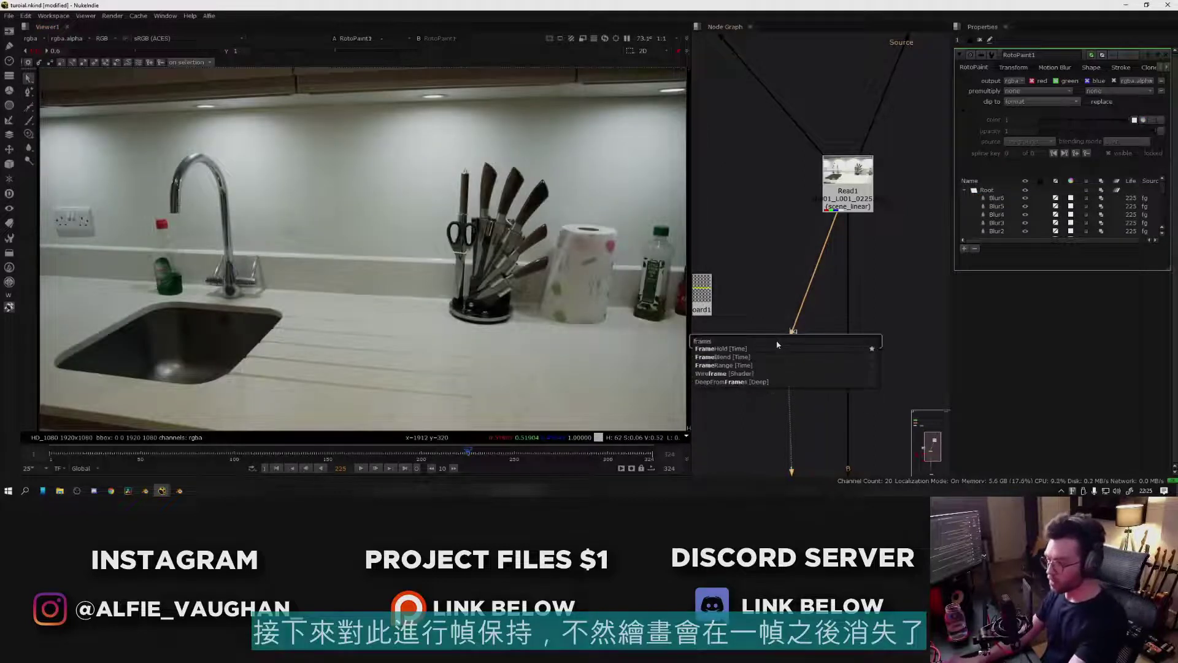
key("Return")
- Add a Project3D node and place it below the FrameHold node
middle_click_drag(760, 433, 797, 334)
key("Tab")
type("project")
key("Return")
left_click_drag(804, 342, 811, 307)
middle_click_drag(796, 341, 857, 338)
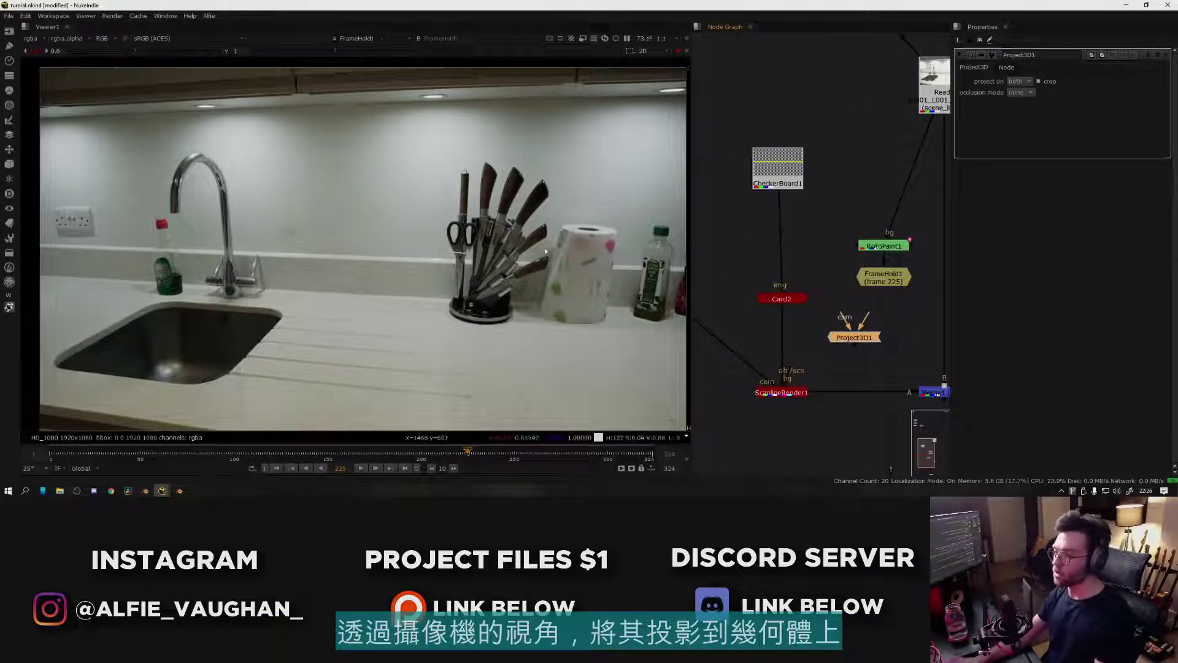
- Connect Project3D1's image input to FrameHold1 and its cam input to Camera1
left_click_drag(865, 314, 913, 278)
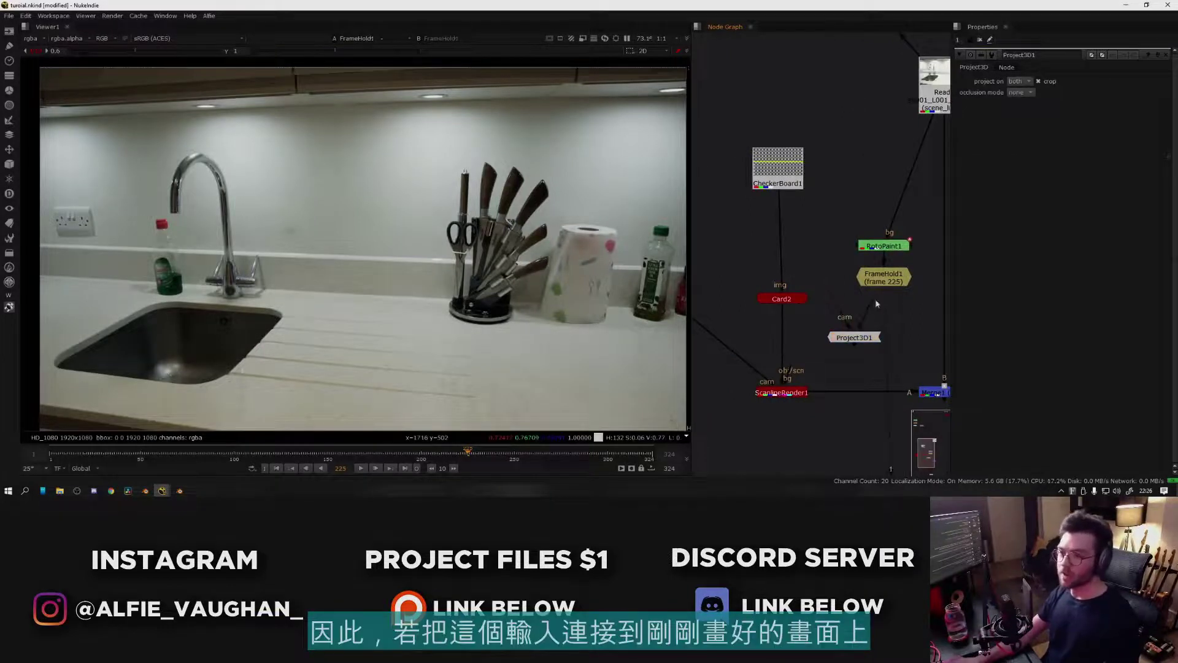
left_click_drag(863, 339, 822, 287)
middle_click_drag(822, 287, 949, 297)
left_click_drag(949, 297, 805, 309)
- Detach Card2 from the CheckerBoard, connect it below Project3D1 and into ScanlineRender1's obj/scn input, and tidy the node layout
middle_click_drag(918, 310, 759, 295)
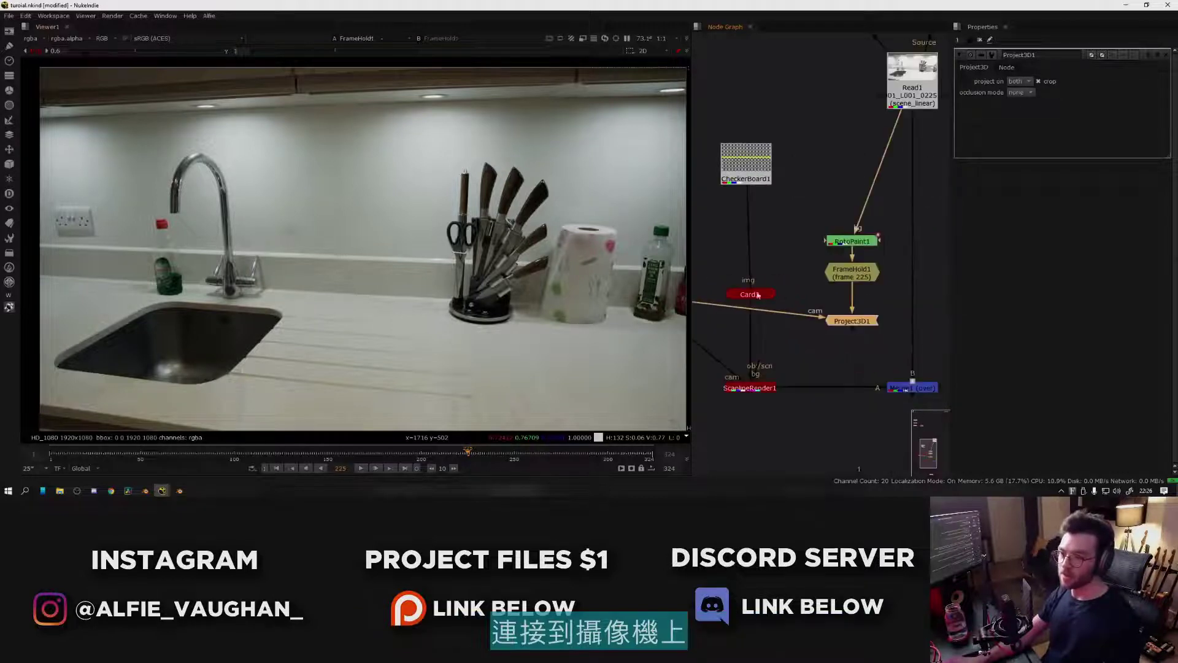
mouse_move(750, 294)
left_mouse_down()
mouse_move(770, 255)
mouse_move(830, 362)
left_mouse_up()
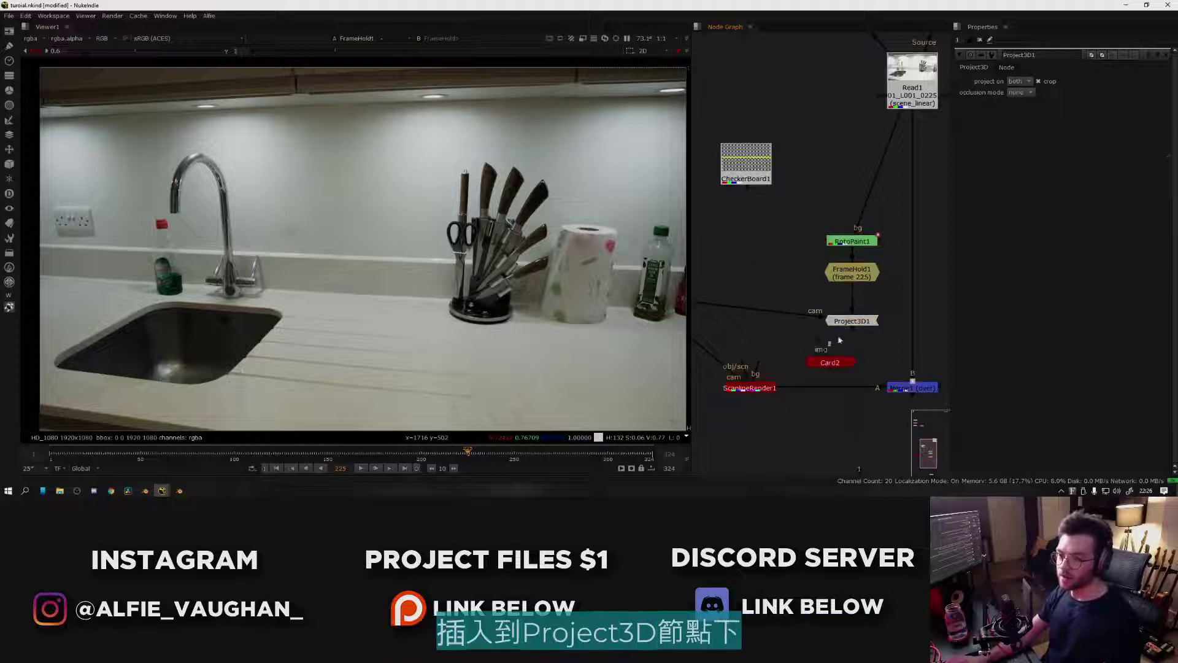
middle_click_drag(824, 343, 846, 272)
left_click_drag(782, 343, 869, 287)
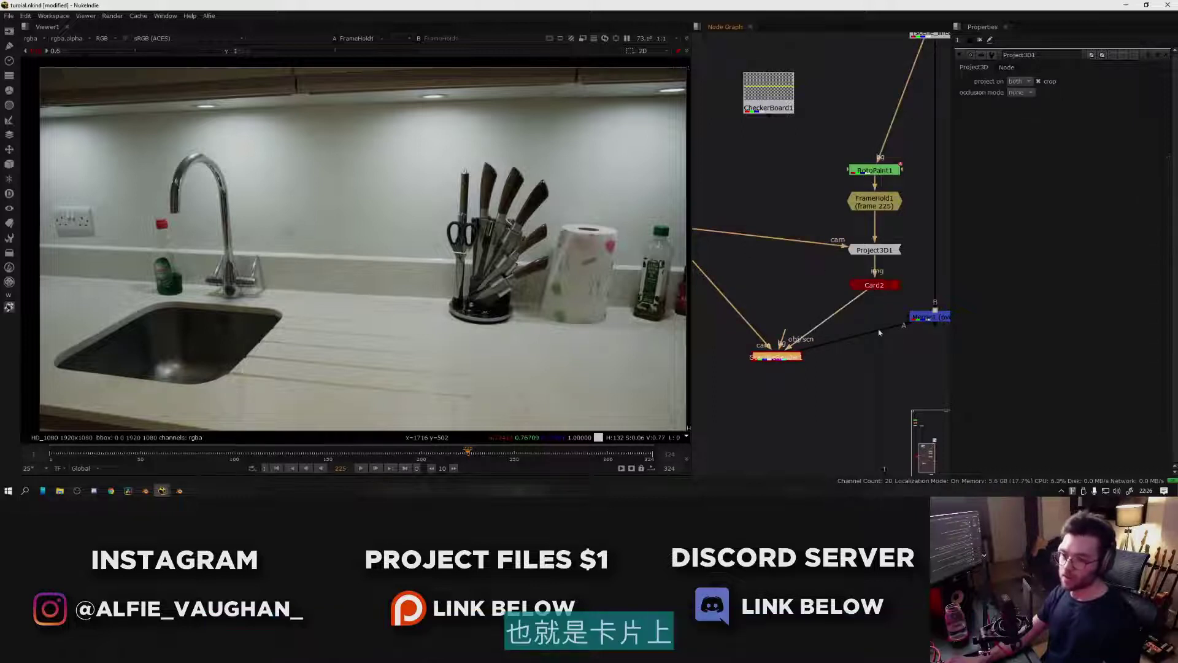
key("f")
left_click_drag(778, 211, 773, 278)
left_click_drag(874, 330, 836, 332)
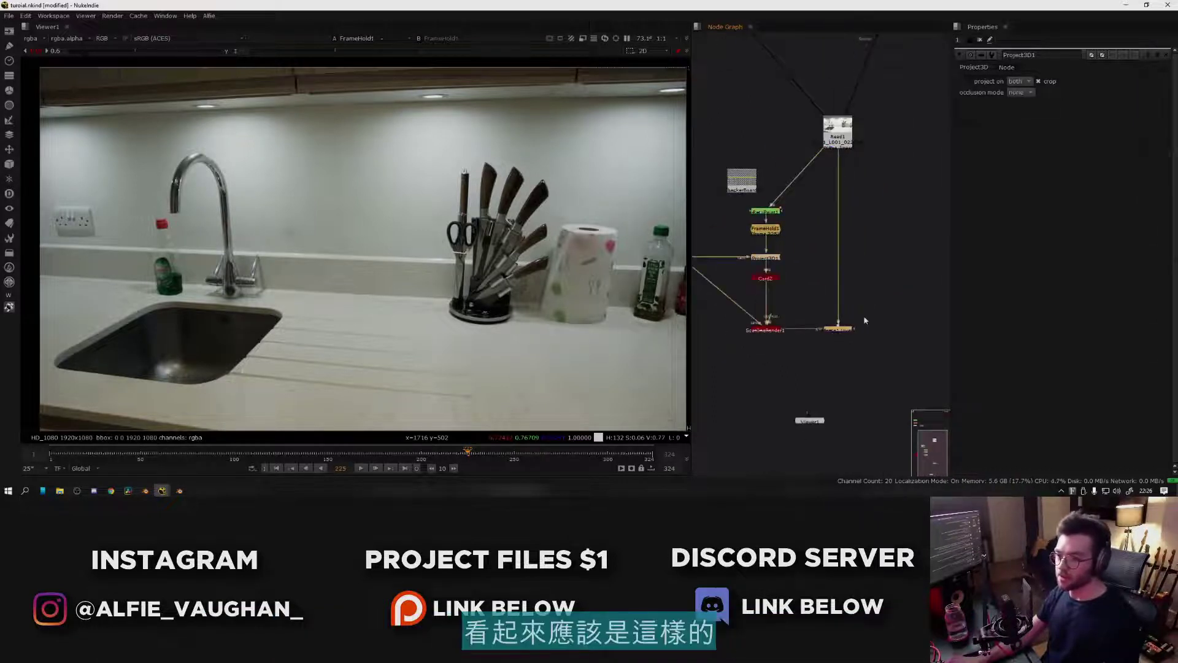
- Examine the held frame of FrameHold1 and the camera feeding Project3D1
scroll(777, 260, "up", 1)
middle_click_drag(776, 260, 825, 265)
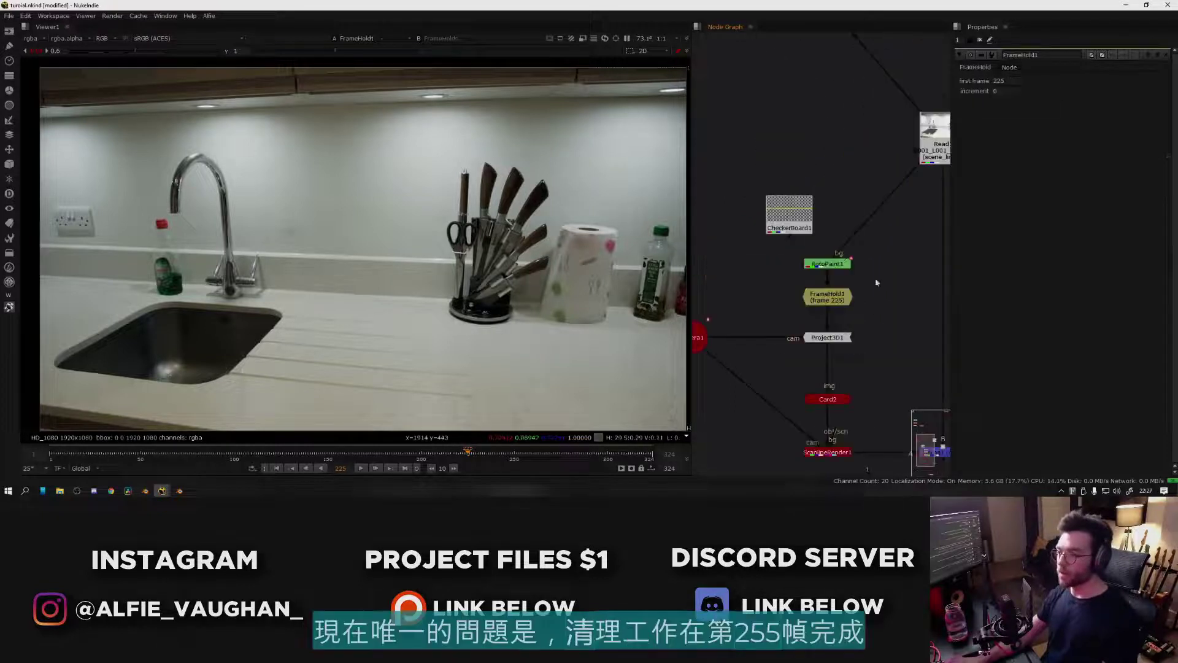
scroll(848, 293, "up", 2)
left_click(847, 311)
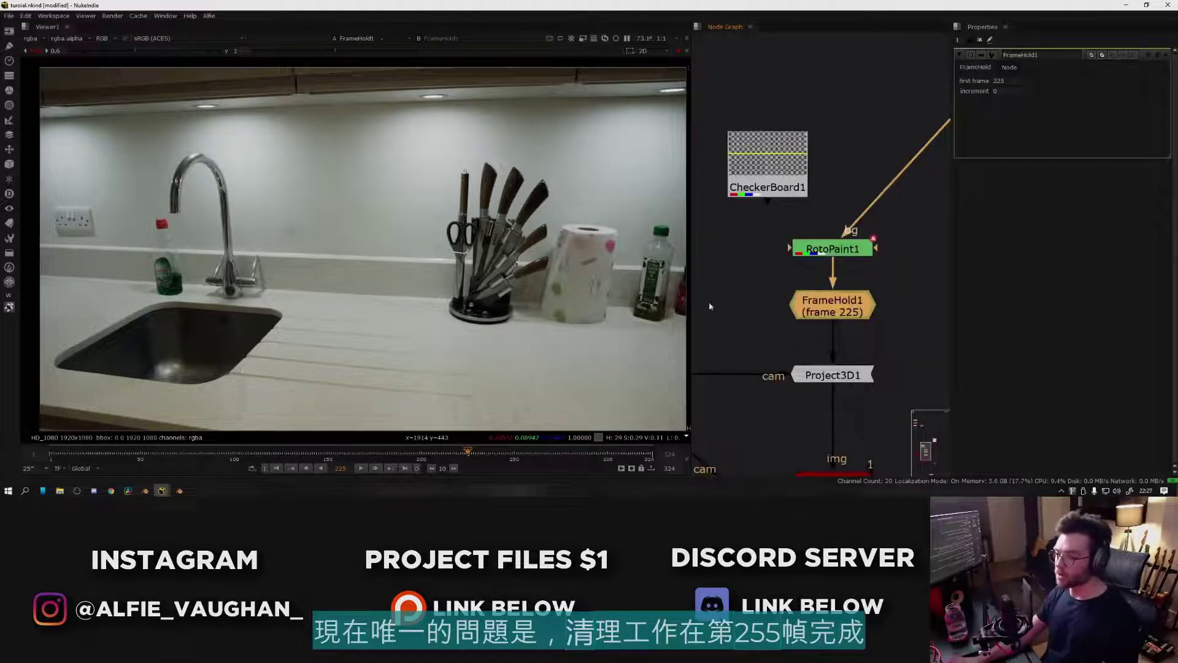
scroll(684, 313, "up", 1)
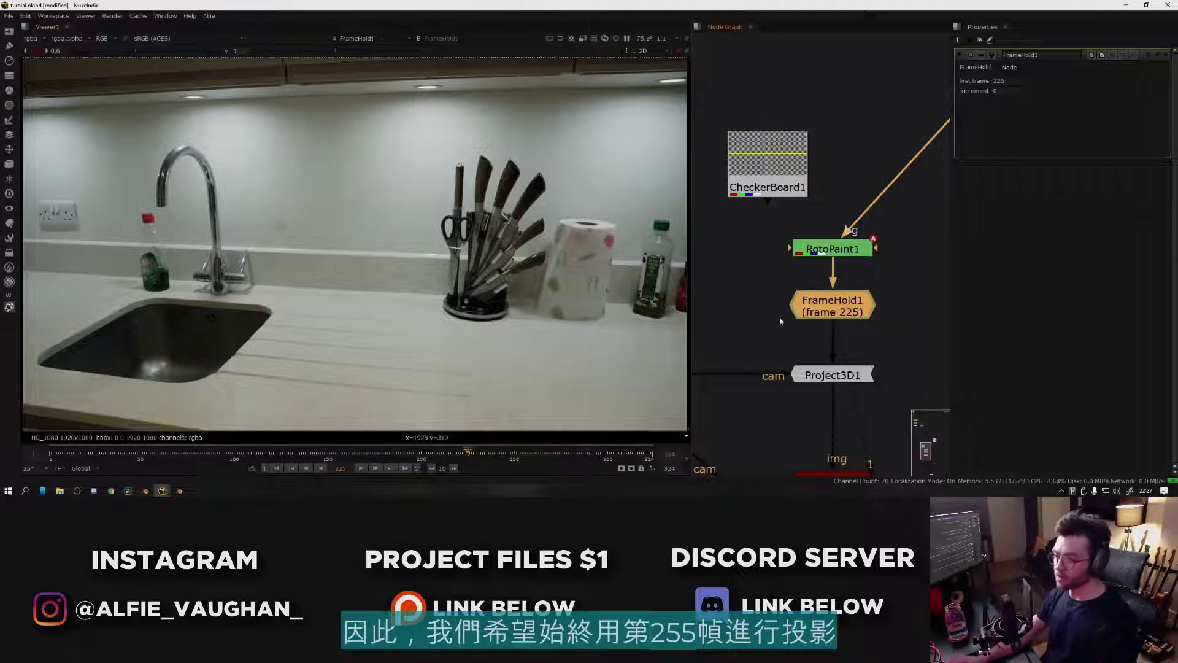
scroll(779, 315, "down", 4)
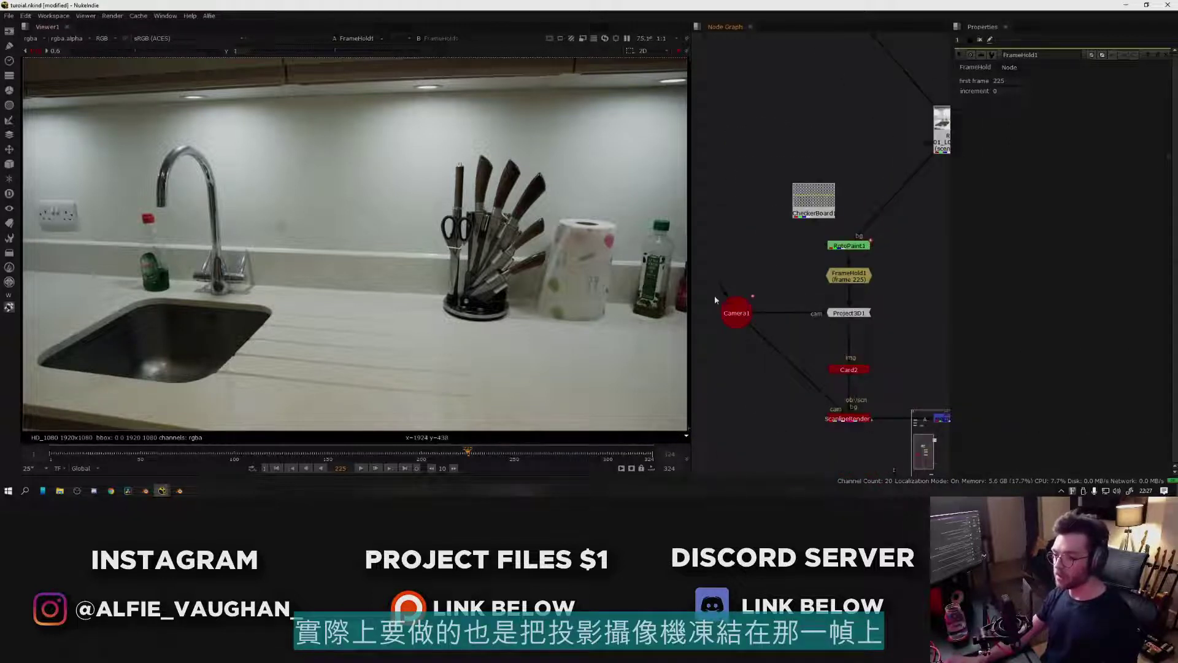
- View Card2 in 3D, scrub around frame 225 to examine how the projection moves with the camera, and return to frame 225
left_click_drag(705, 275, 786, 363)
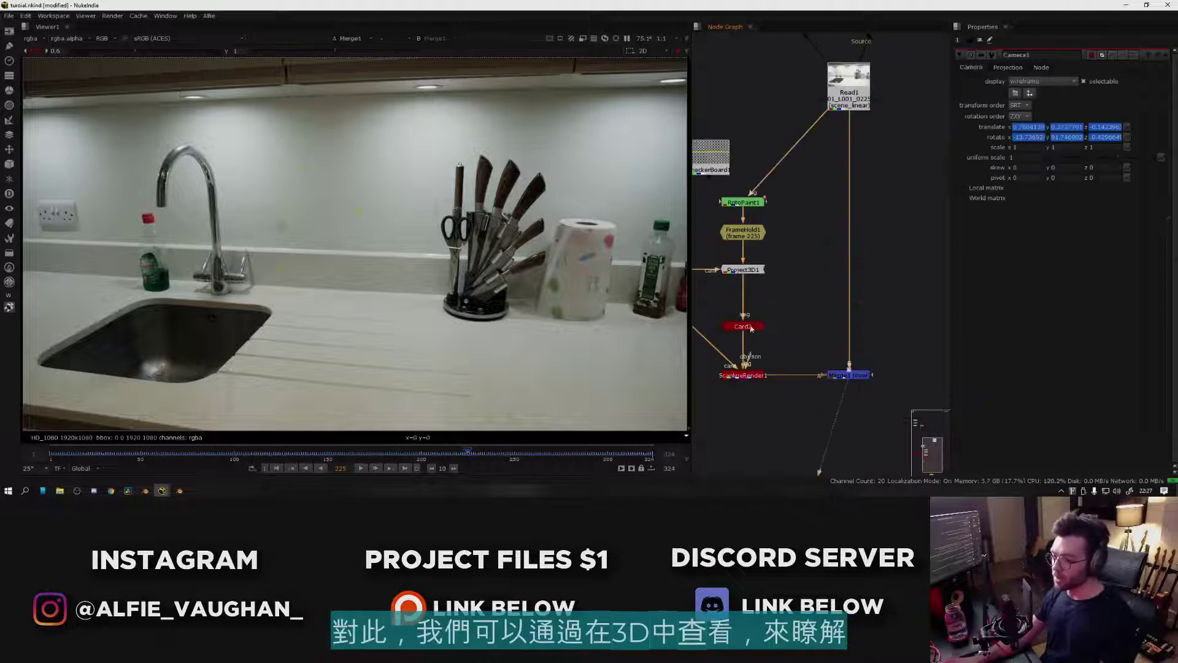
left_click(761, 327)
key("1")
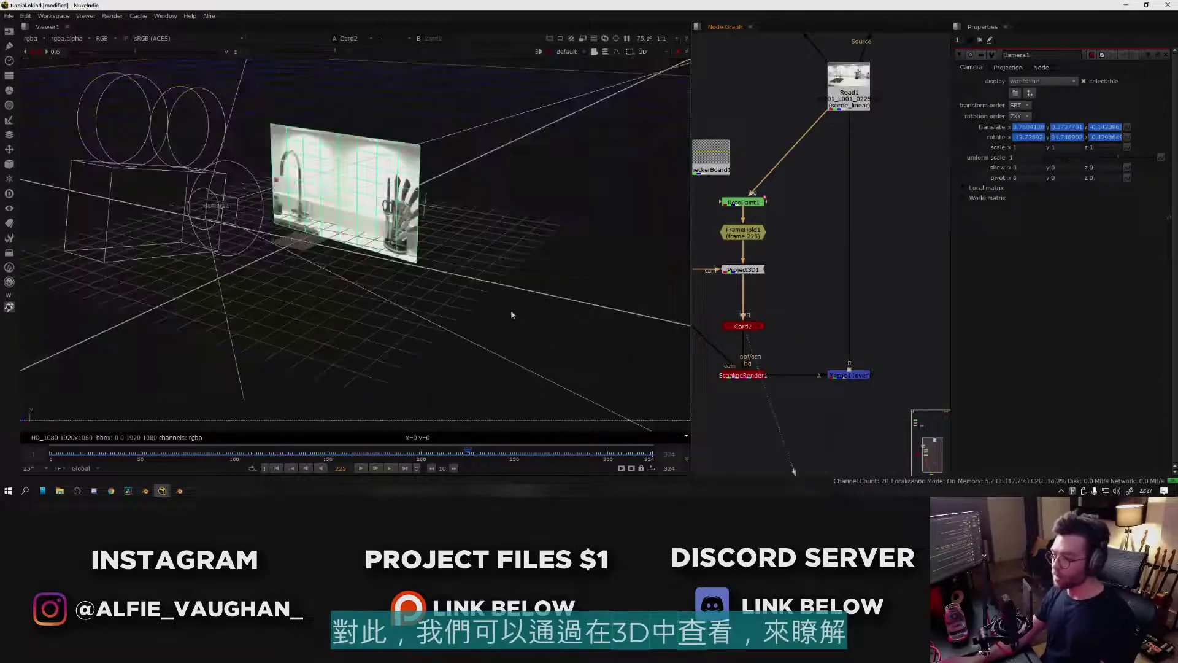
mouse_move(473, 454)
left_mouse_down()
mouse_move(453, 454)
mouse_move(467, 455)
left_mouse_up()
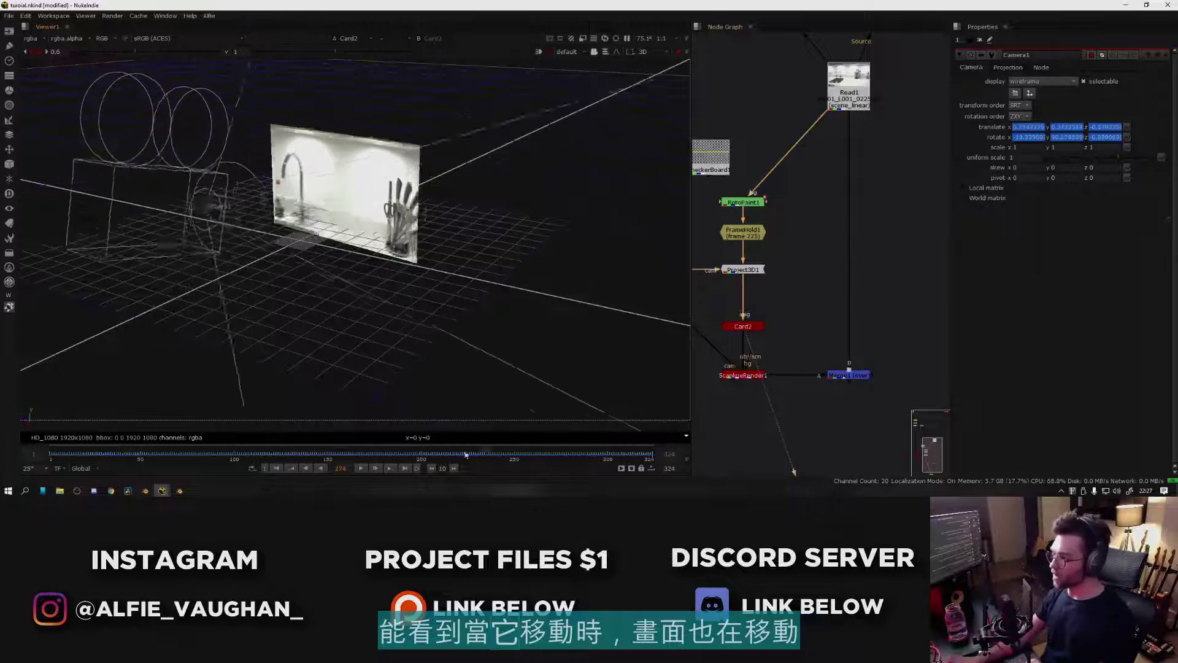
left_click(342, 467)
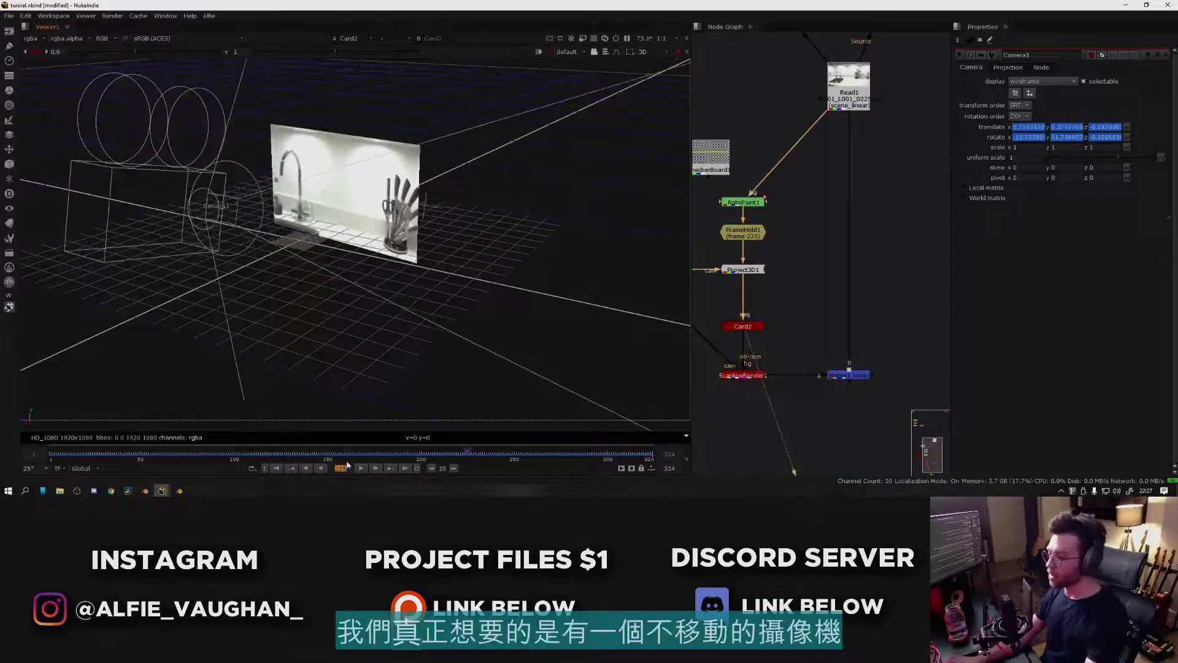
scroll(365, 196, "up", 3)
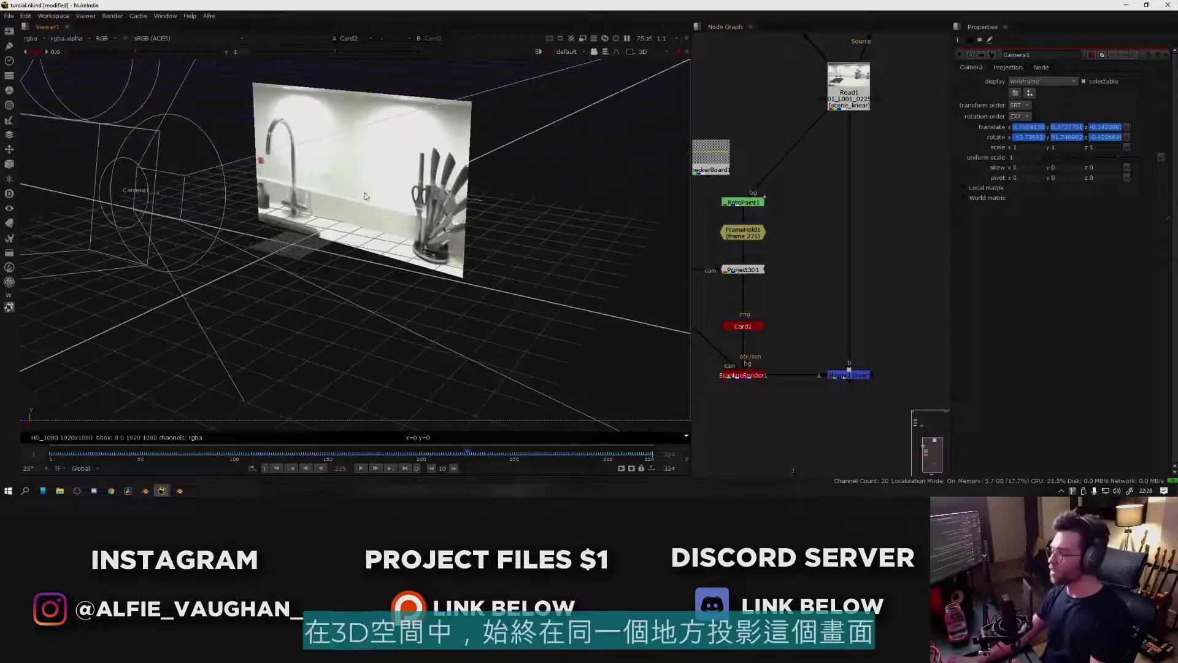
middle_click_drag(303, 113, 418, 177)
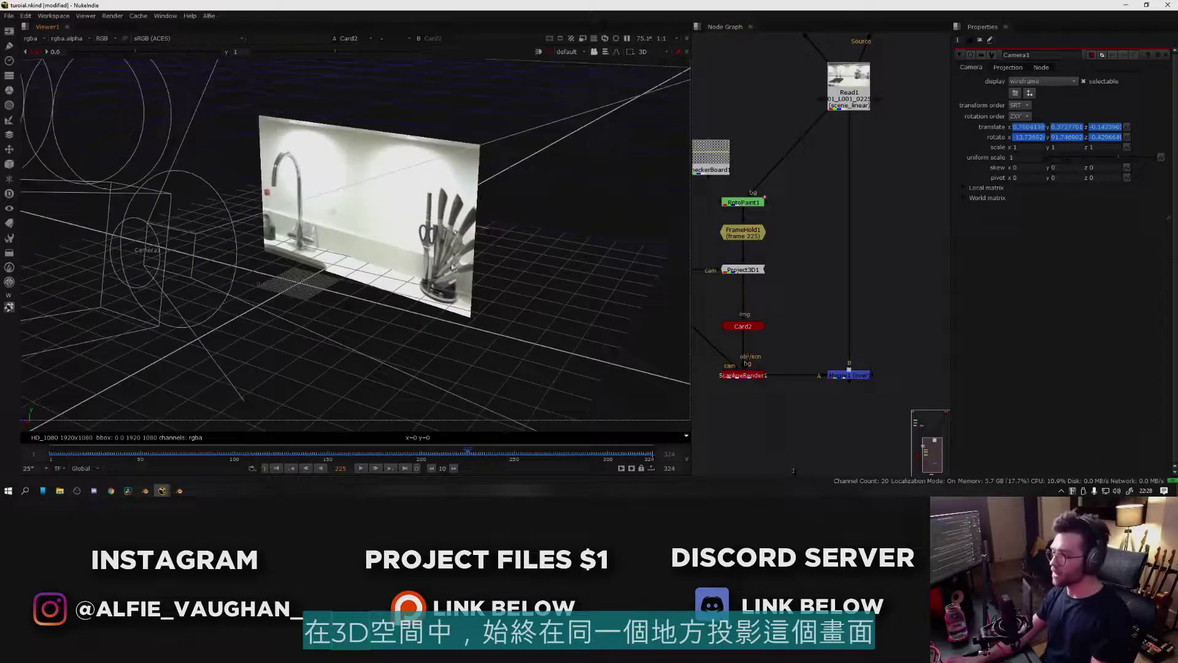
- View Camera1 on its own in 3D and scrub the timeline to examine its motion
middle_click_drag(739, 282, 837, 280)
left_click(728, 267)
key("1")
mouse_move(393, 457)
left_mouse_down()
mouse_move(419, 459)
mouse_move(395, 458)
left_mouse_up()
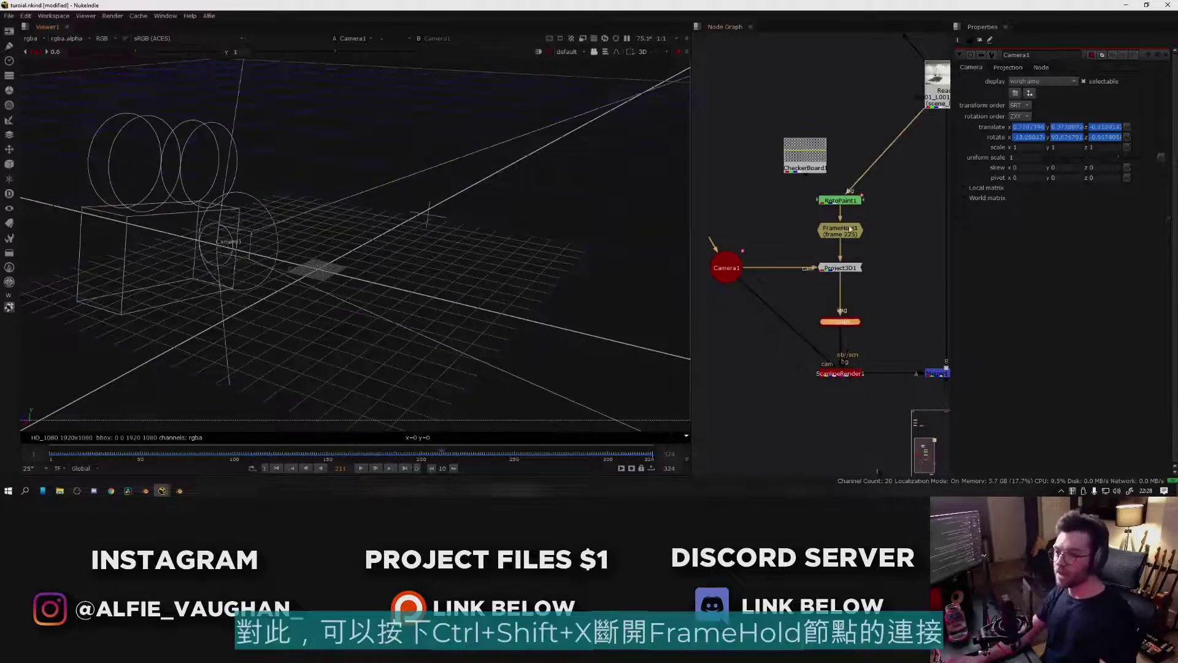
- Extract FrameHold1 from below RotoPaint1 and insert it between Project3D1 and Card2 to freeze both the paint and the projection camera
left_click(851, 228)
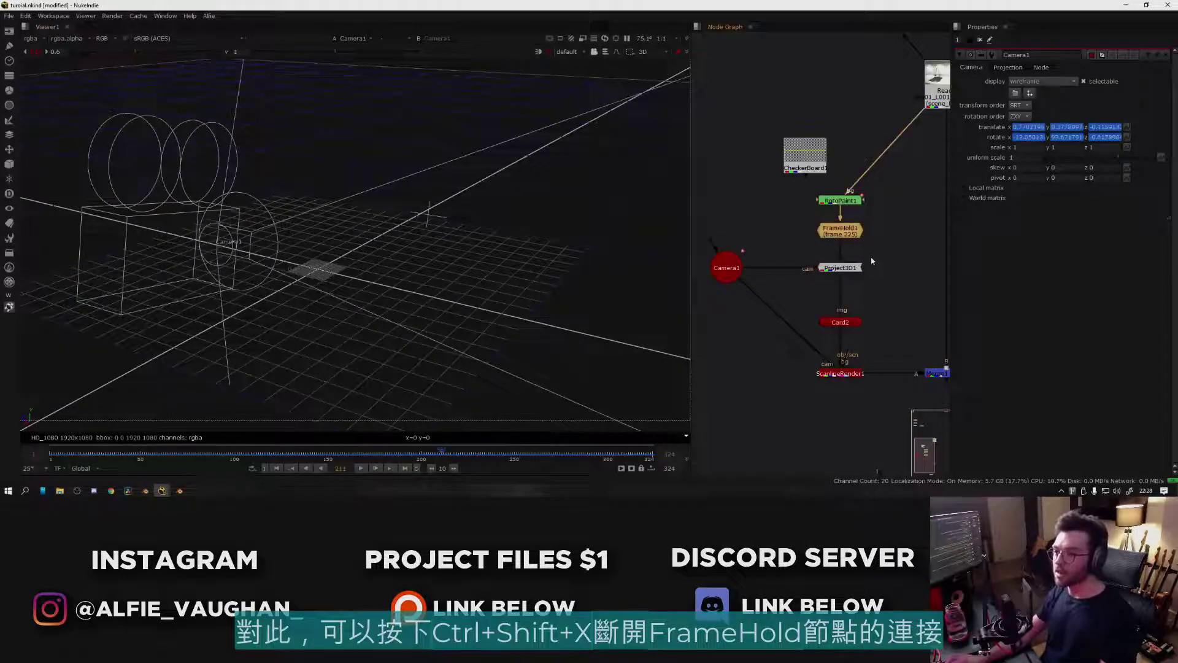
key("ctrl+shift+x")
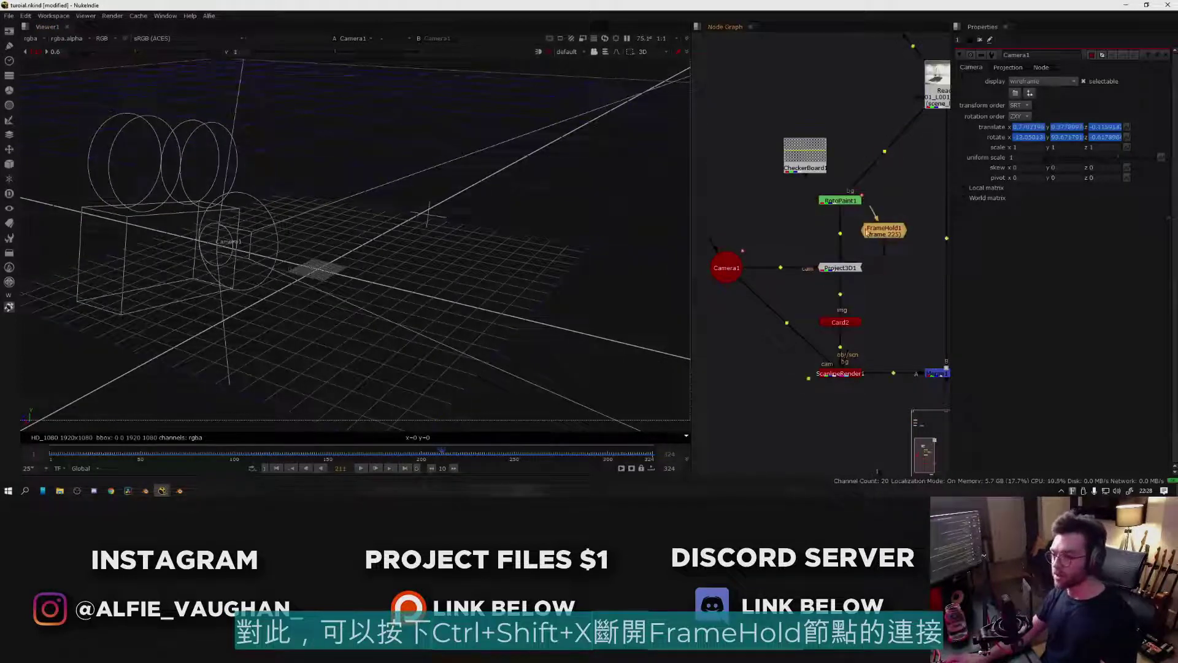
left_click_drag(886, 235, 846, 297)
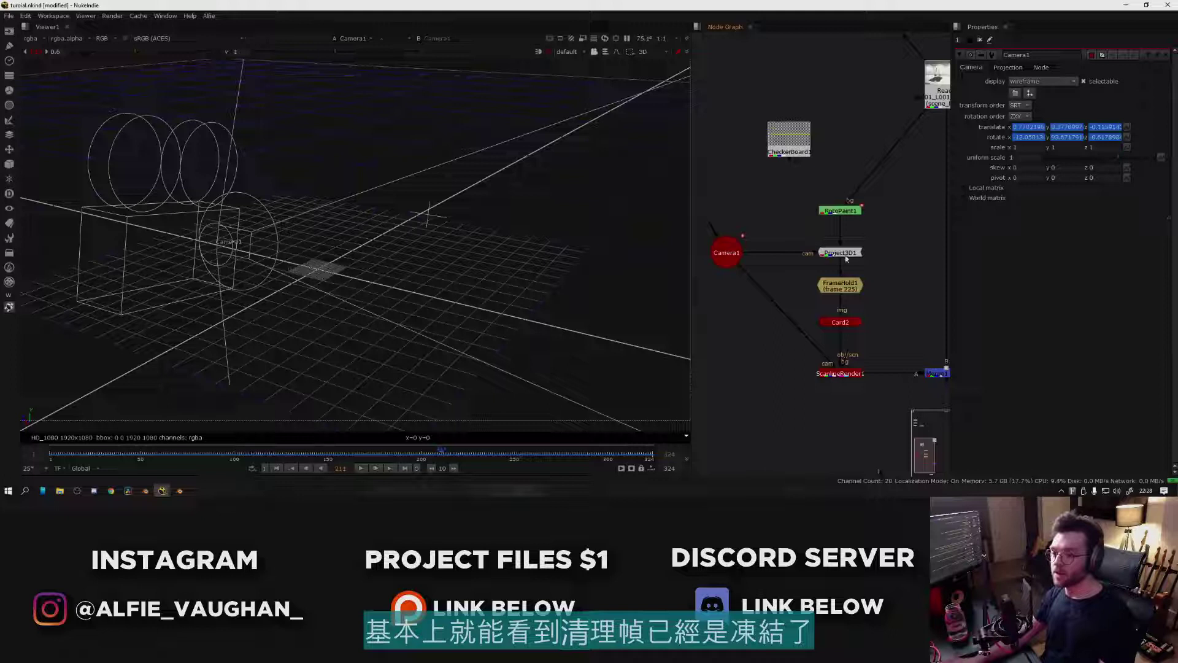
left_click_drag(789, 186, 900, 252)
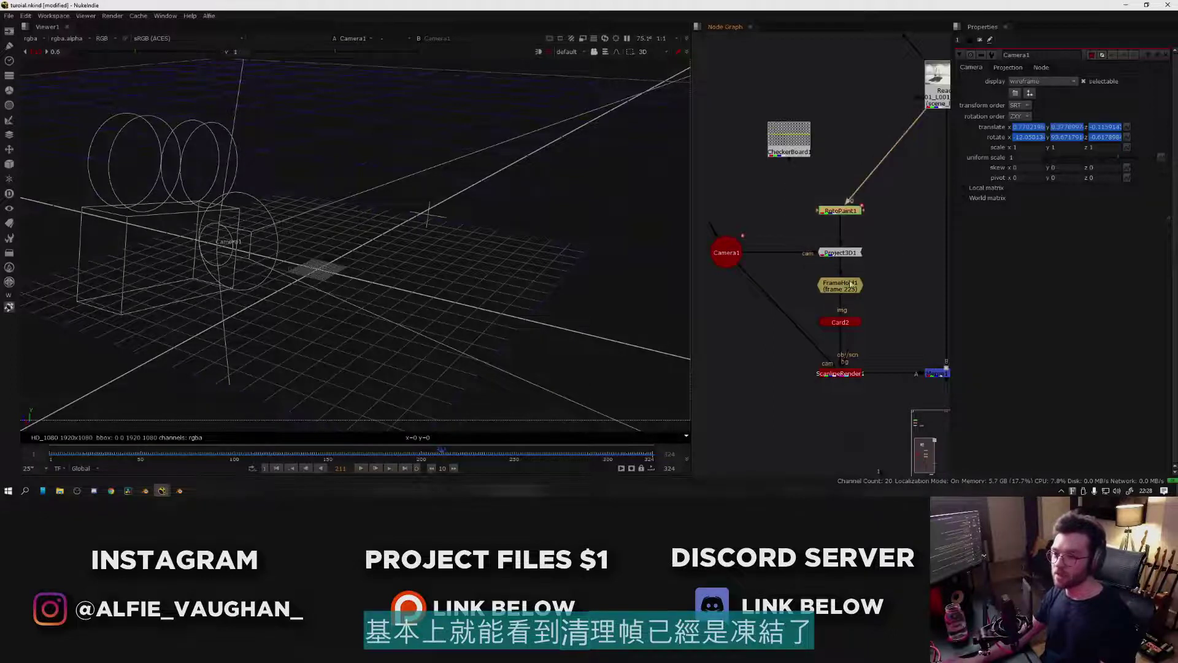
left_click(876, 248)
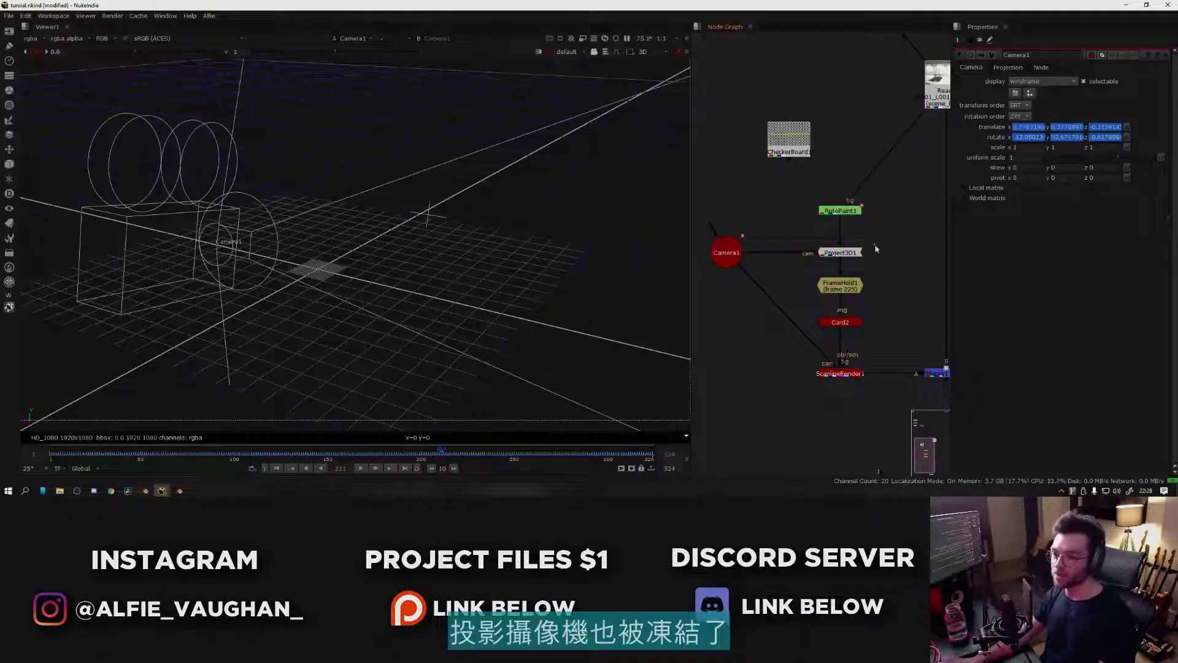
mouse_move(853, 286)
left_mouse_down()
mouse_move(854, 272)
mouse_move(854, 282)
left_mouse_up()
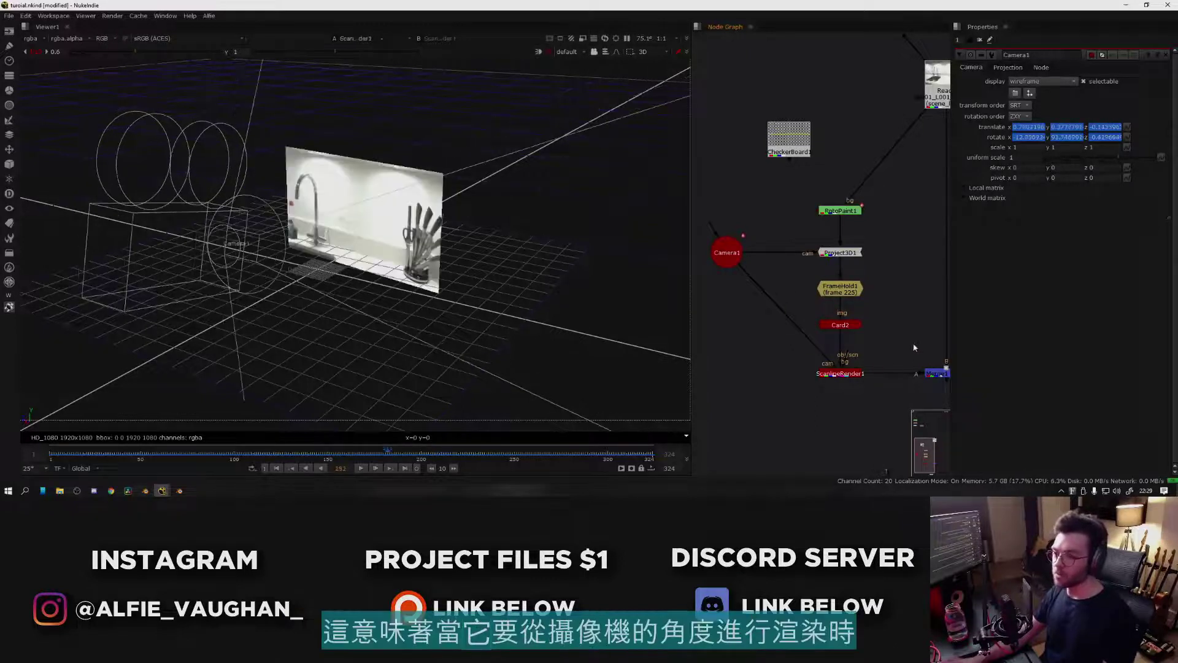
- View the Merge1 result and scrub the timeline to examine whether the projected wall patch sticks to the footage
left_click_drag(902, 356, 788, 402)
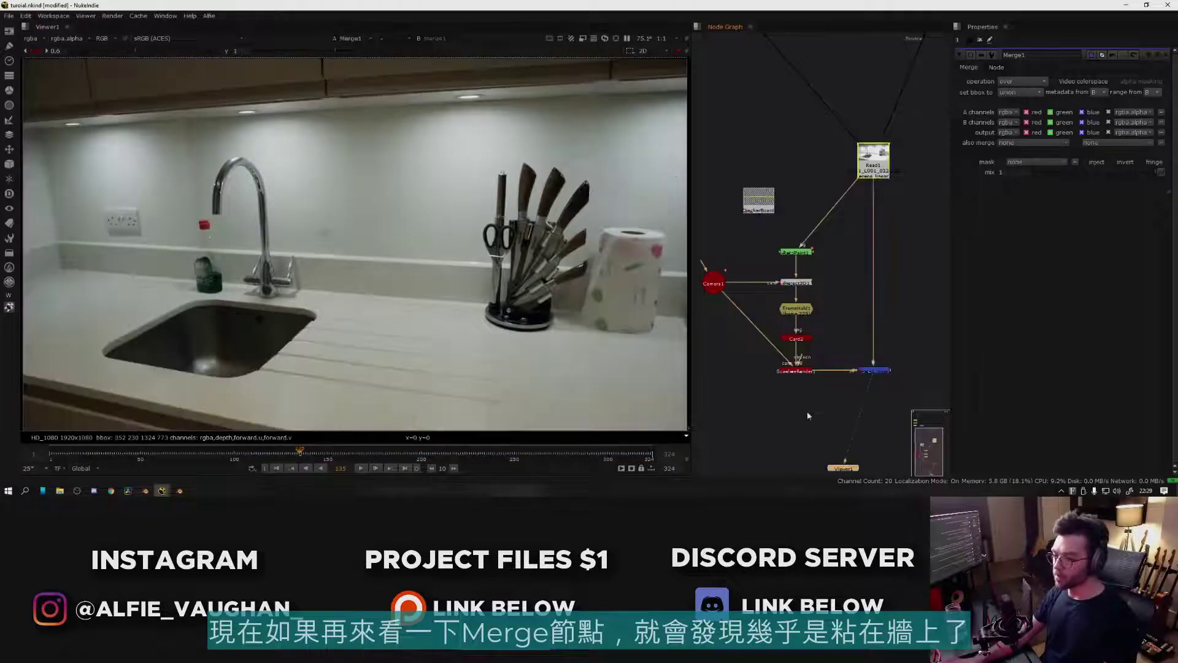
left_click_drag(329, 457, 244, 468)
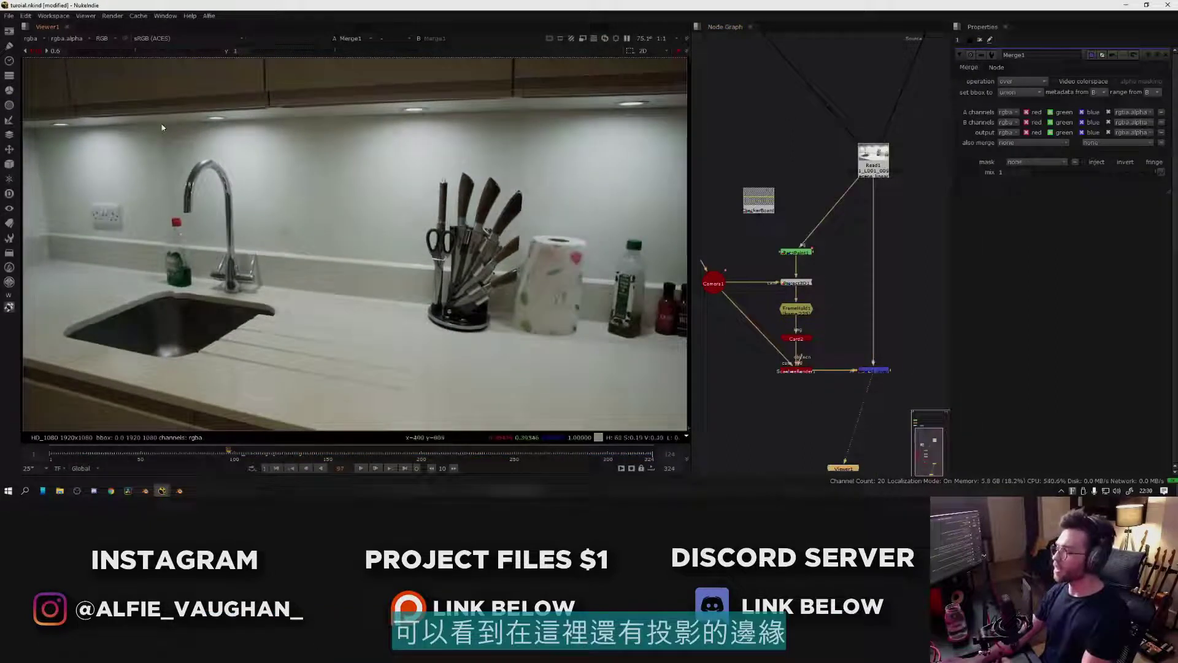
left_click_drag(159, 118, 521, 342)
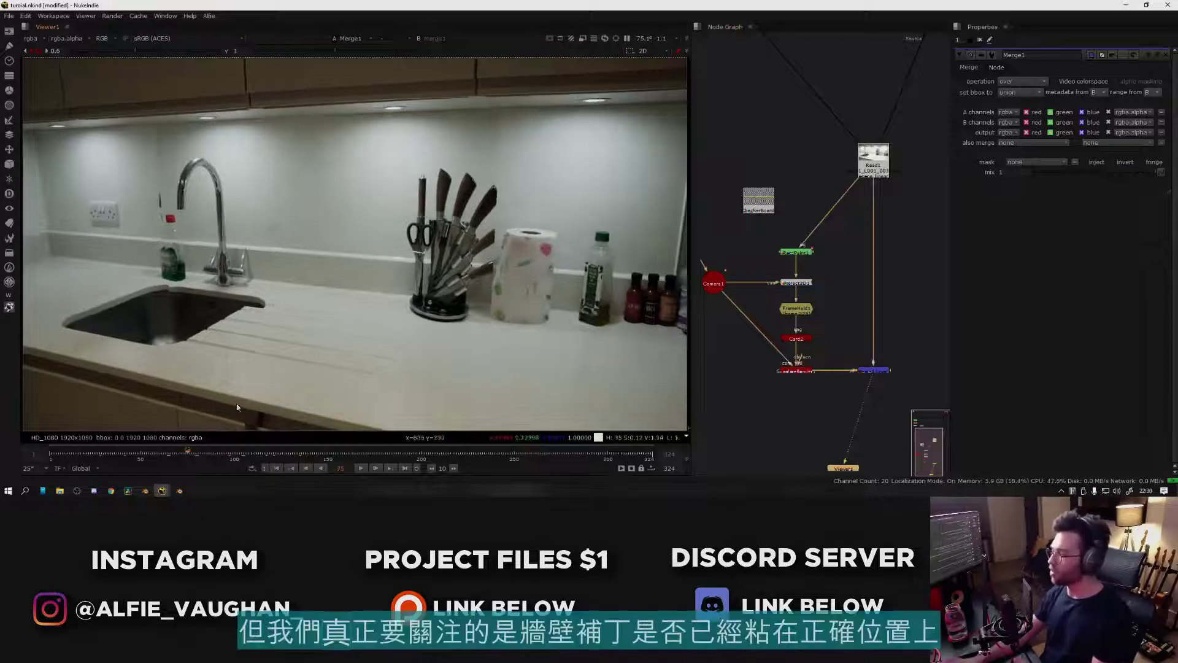
left_click_drag(227, 454, 257, 453)
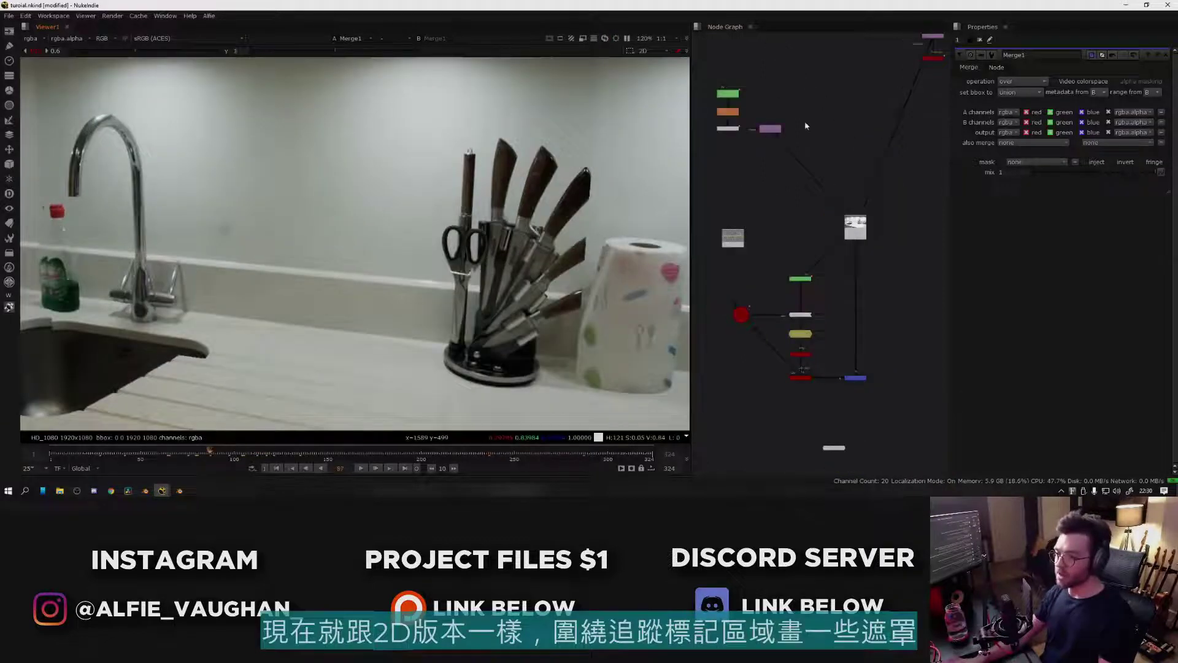
- View RotoPaint1 at frame 225 and disable it to show the original tracking markers
middle_click_drag(757, 133, 796, 212)
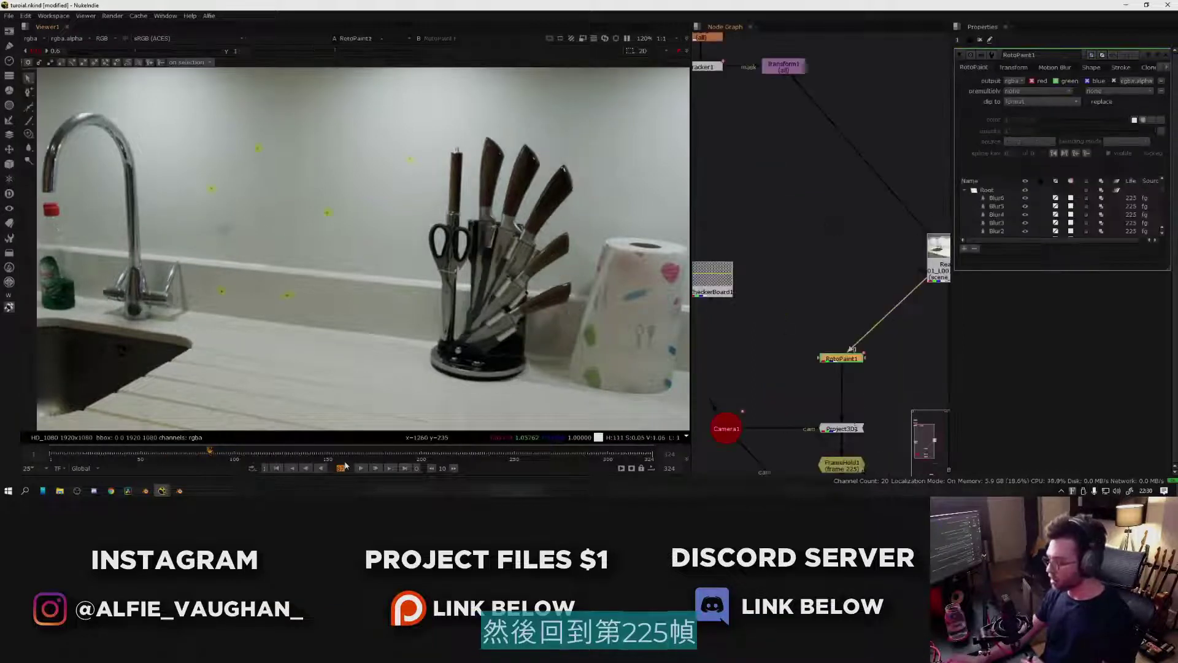
key("Return")
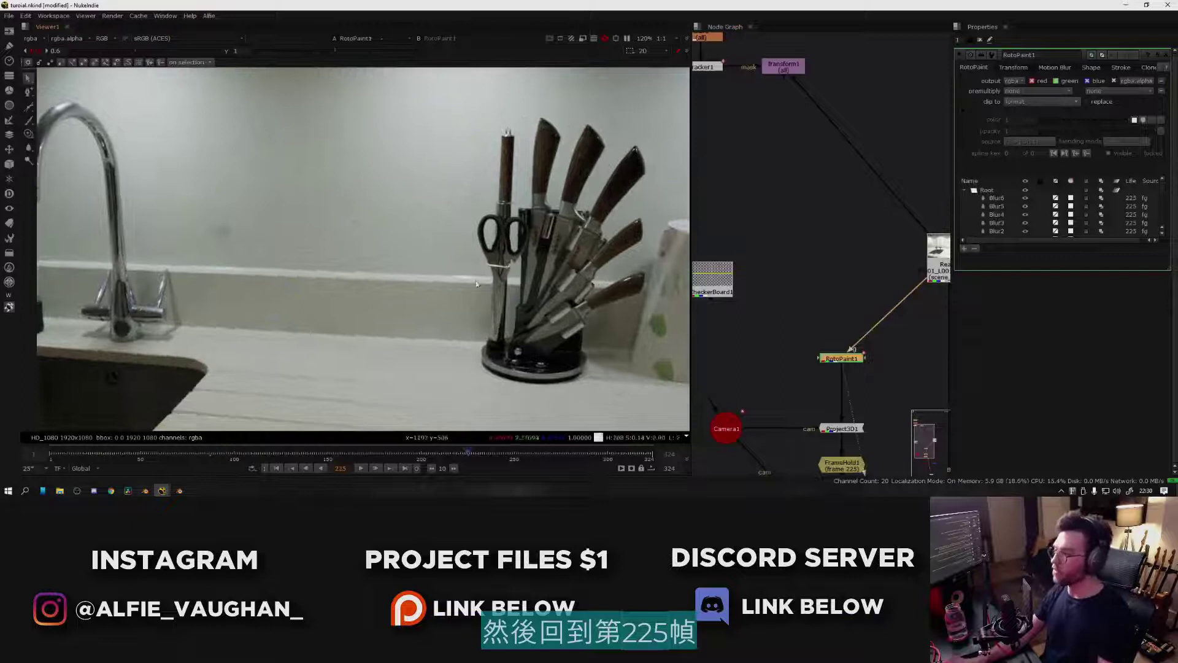
key("d")
left_click(837, 317)
left_click_drag(850, 358, 850, 340)
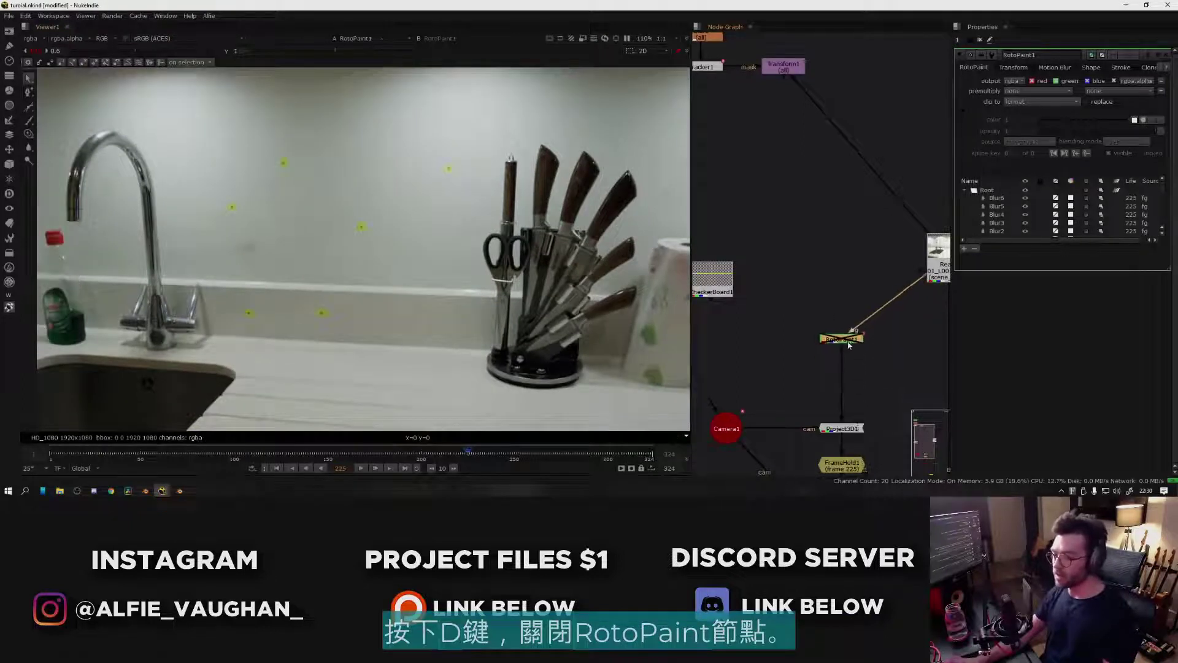
- Add a new Roto node and draw a closed Bezier shape around each of the six wall tracking markers
left_click(776, 362)
middle_click_drag(776, 362, 809, 336)
key("o")
scroll(352, 214, "up", 5)
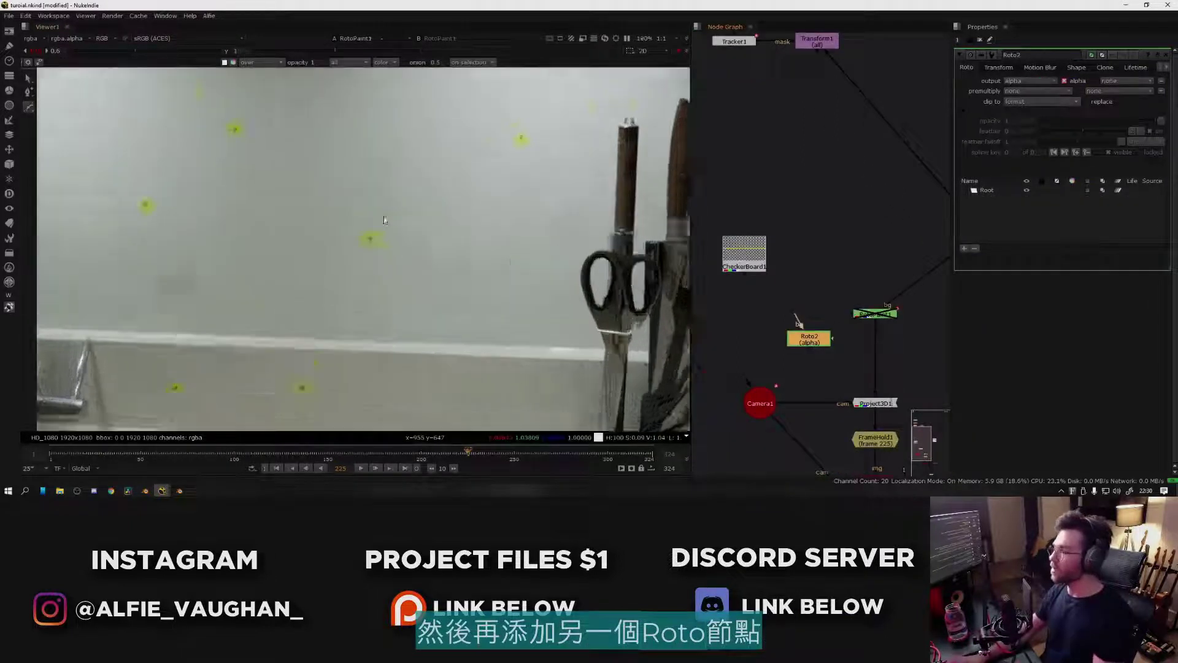
left_click(374, 221)
left_click(352, 251)
left_click_drag(381, 268, 416, 263)
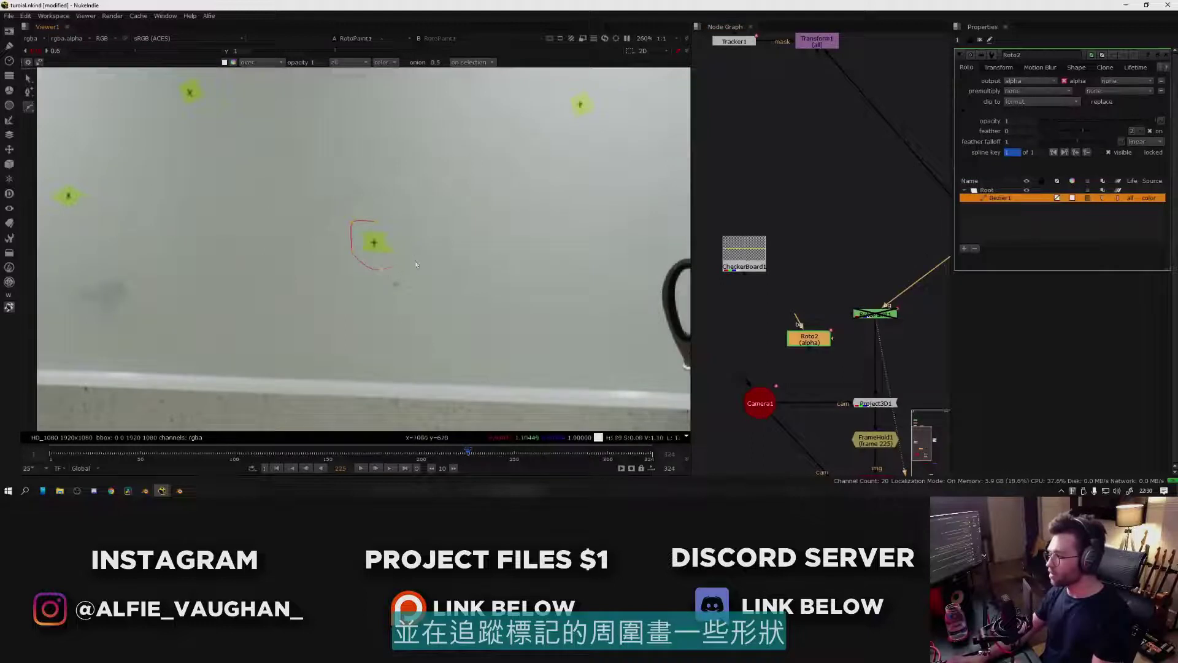
left_click(375, 222)
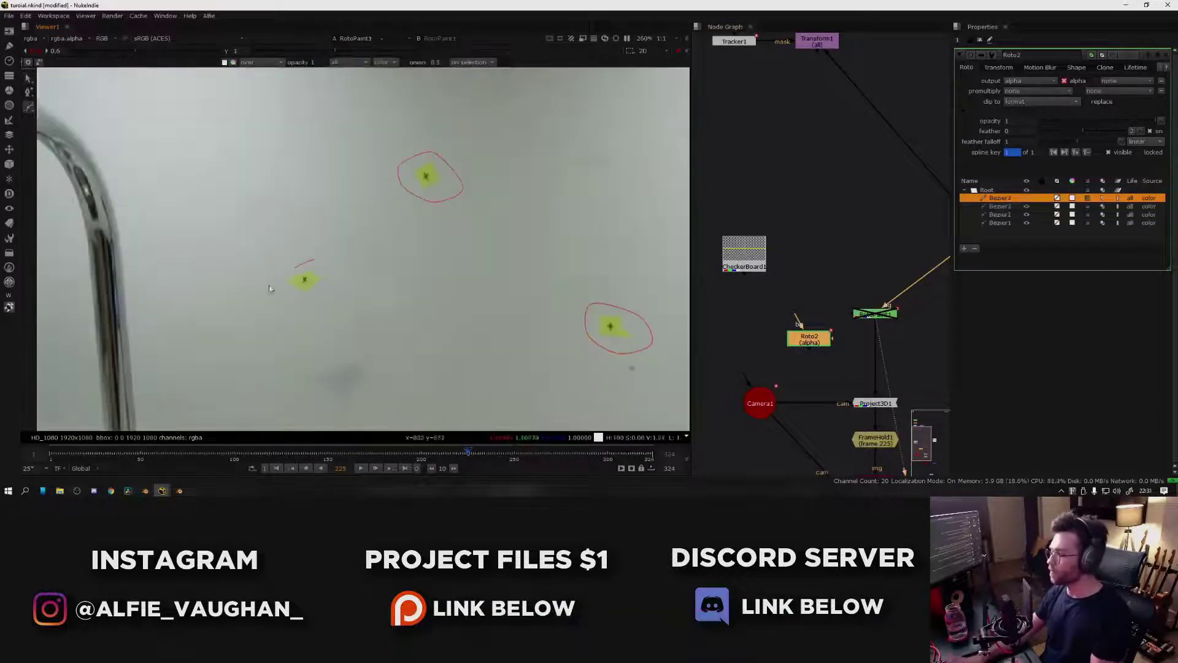
left_click(270, 288)
middle_click_drag(429, 375, 339, 121)
left_click(394, 277)
scroll(362, 336, "down", 5)
left_click(1165, 55)
- Insert a Merge node below RotoPaint1, connect its A input to Roto2, and set its operation to mask
middle_click_drag(925, 347, 874, 316)
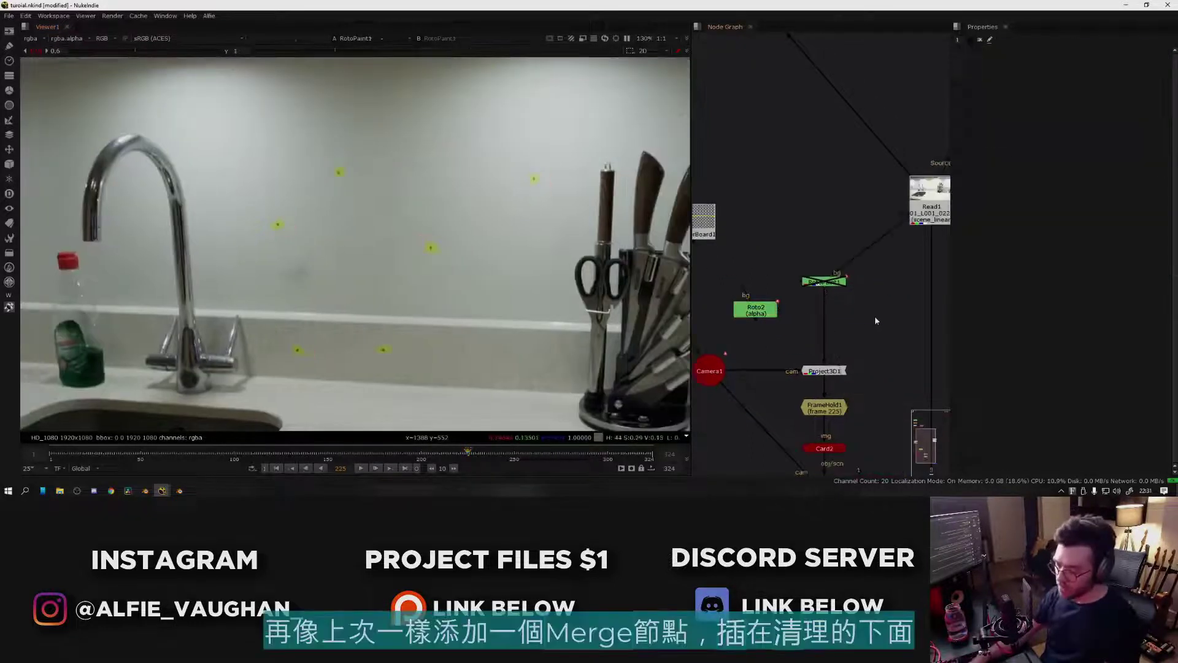
key("m")
left_click_drag(875, 316, 767, 311)
left_click_drag(767, 314, 759, 291)
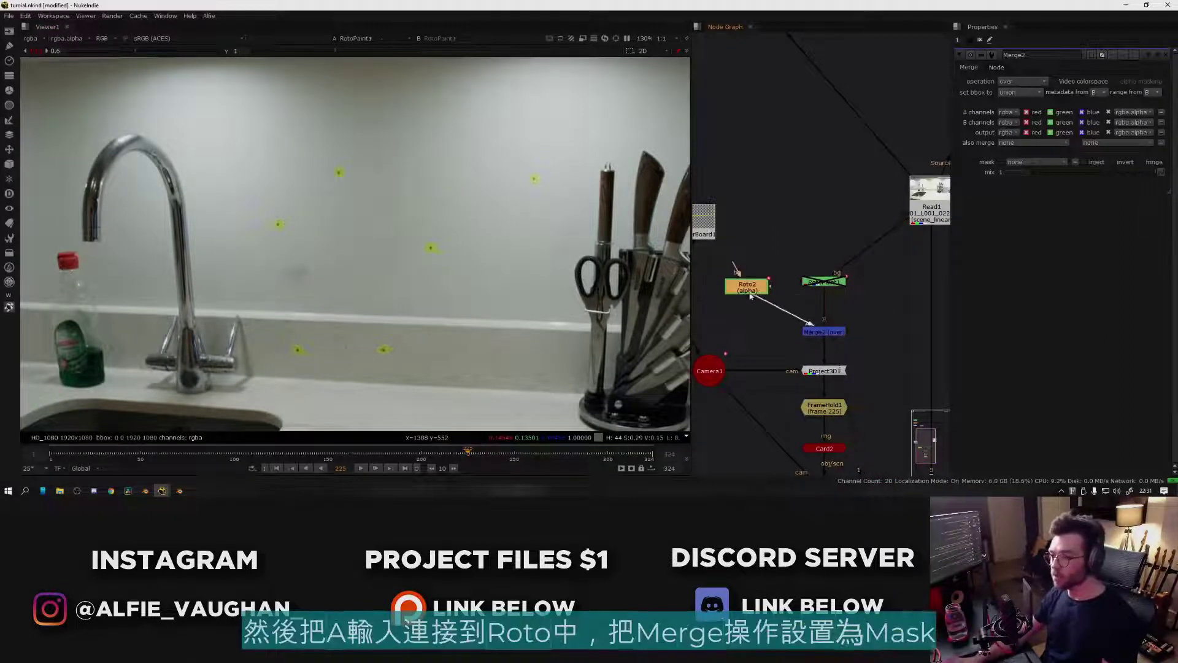
left_click(825, 331)
key("1")
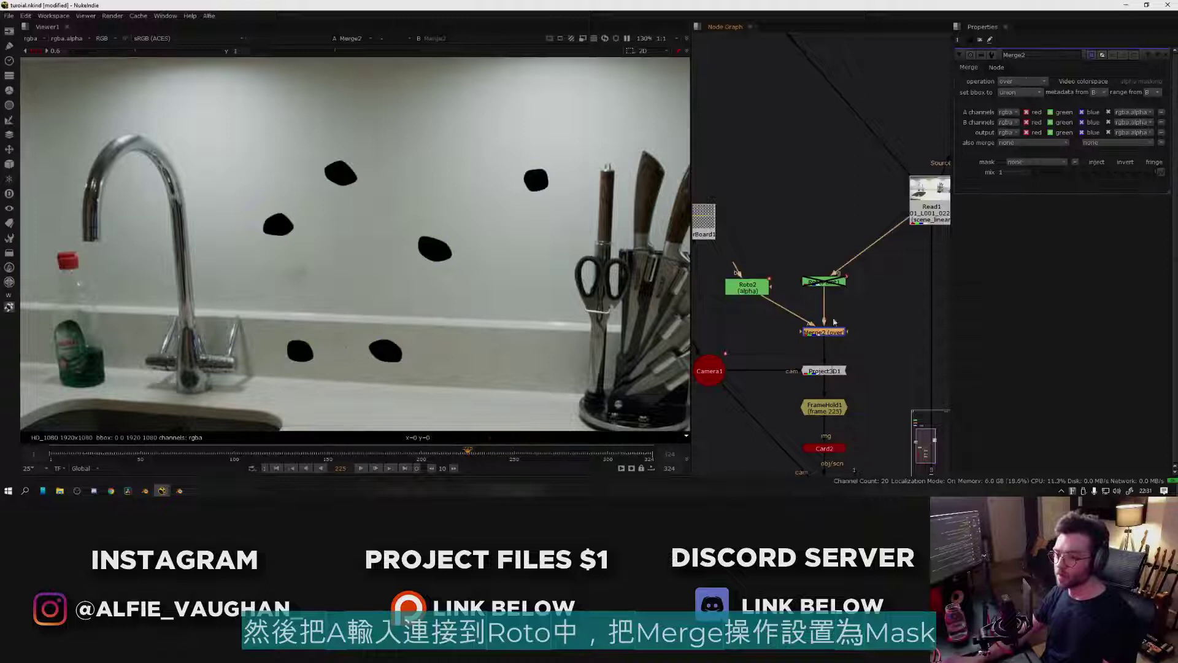
left_click(1028, 84)
left_click(1021, 159)
- Add a Blur node below Roto2 and set its size to 11 to soften the marker mattes
left_click(752, 290)
key("b")
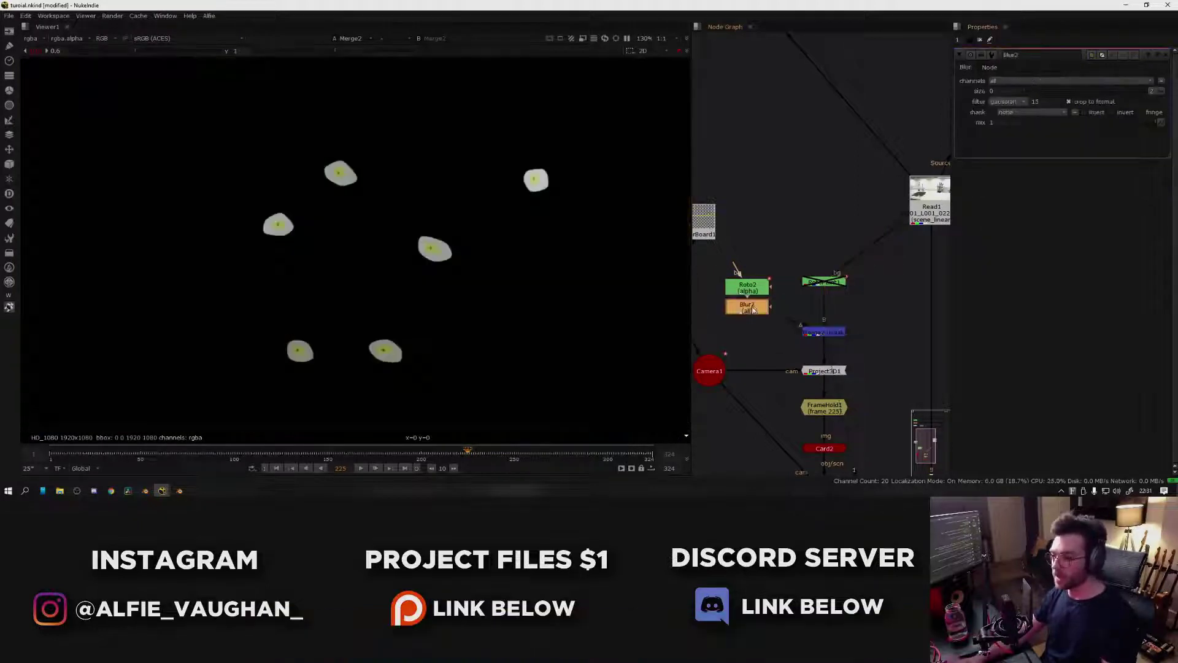
left_click_drag(753, 310, 753, 321)
left_click_drag(1036, 93, 1065, 97)
scroll(521, 307, "up", 6)
- Re-enable RotoPaint1 and check the masked clean patches
left_click_drag(771, 254, 871, 305)
key("d")
scroll(369, 258, "down", 5)
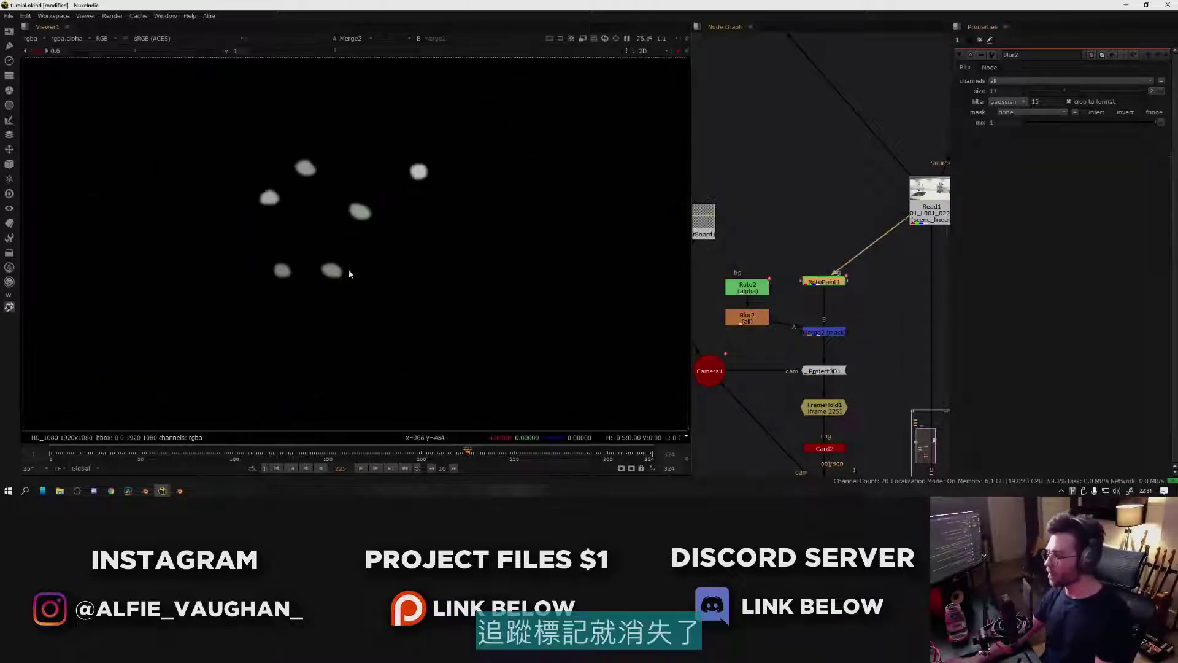
scroll(389, 215, "up", 6)
key("f")
- View Project3D1, FrameHold1 and Card2 in turn to examine how the patches are projected onto the geometry
middle_click_drag(890, 352, 863, 280)
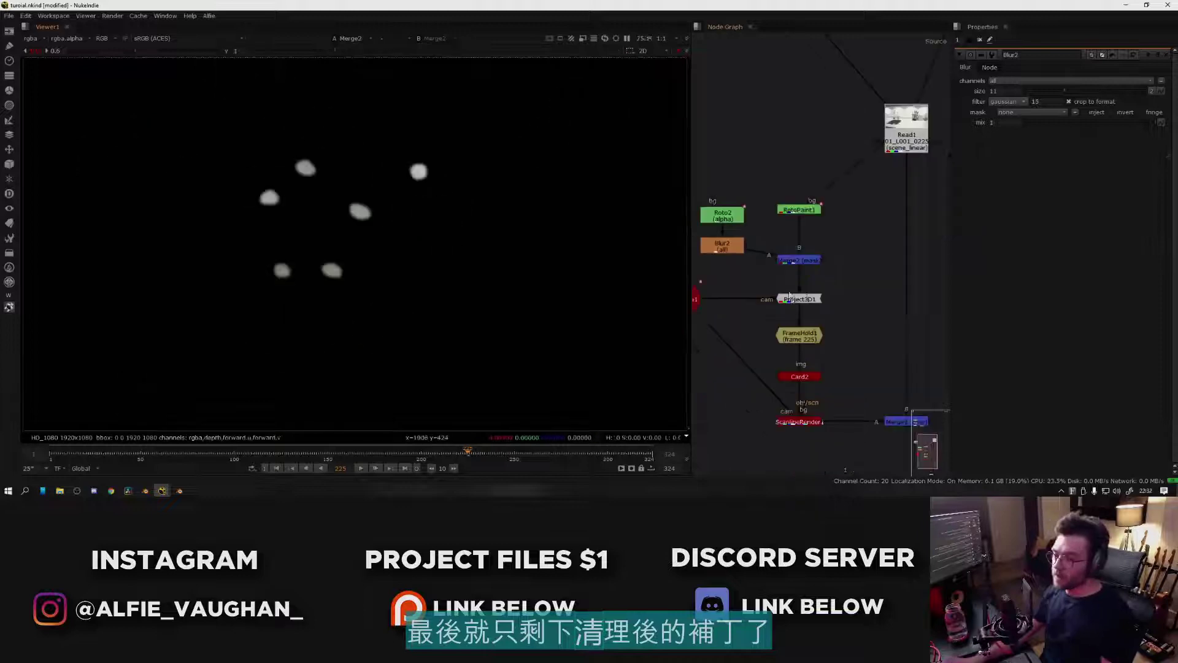
left_click_drag(860, 279, 751, 323)
key("1")
middle_click_drag(830, 326, 830, 289)
left_click_drag(854, 265, 752, 319)
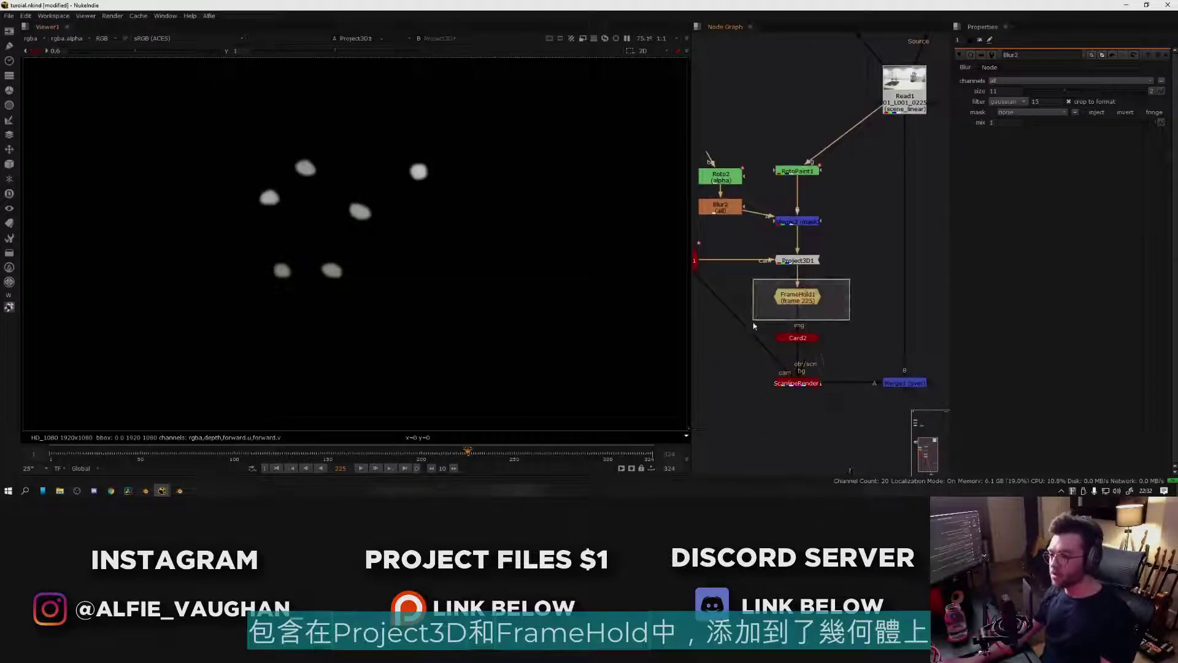
key("1")
middle_click_drag(798, 341, 792, 285)
left_click_drag(830, 267, 750, 309)
key("1")
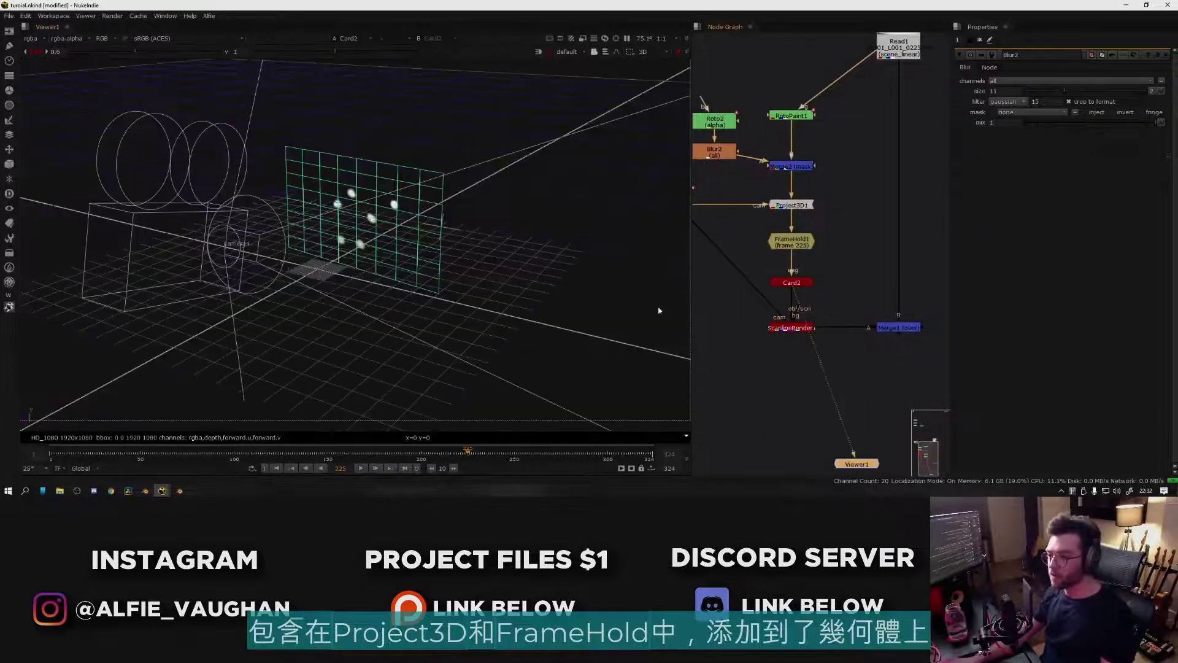
- View ScanlineRender1 and Merge1 in turn, scrubbing the timeline to examine how the patches follow the shot
left_click(508, 276)
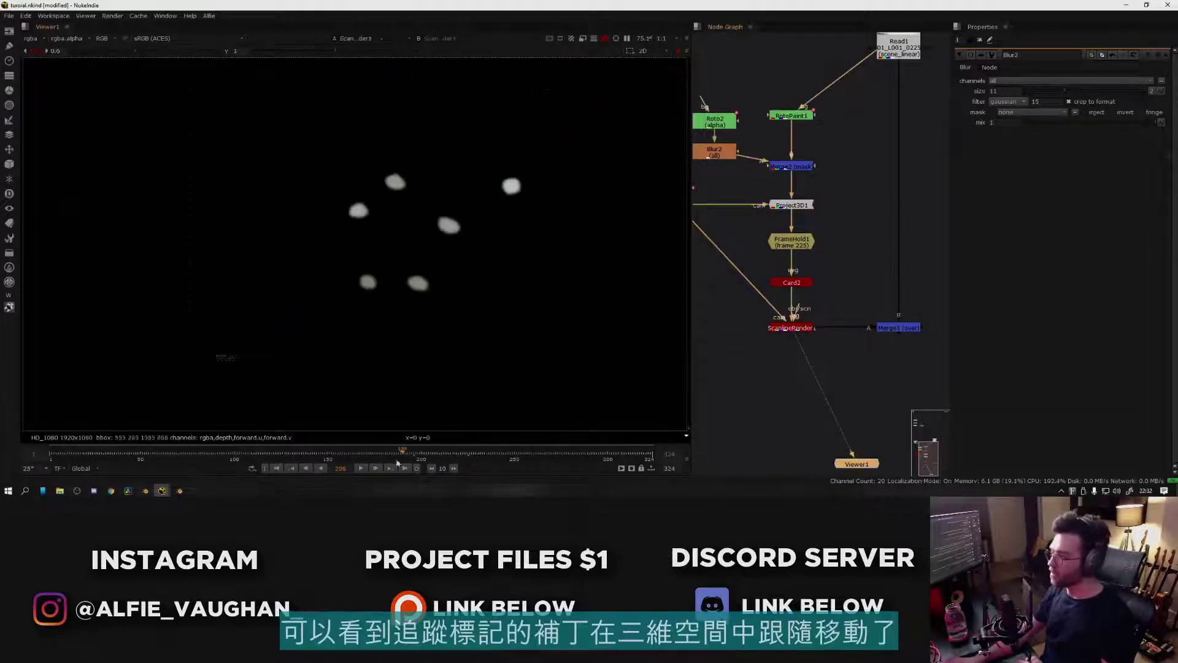
left_click(310, 465)
left_click_drag(289, 455, 201, 455)
middle_click_drag(845, 395, 755, 396)
key("1")
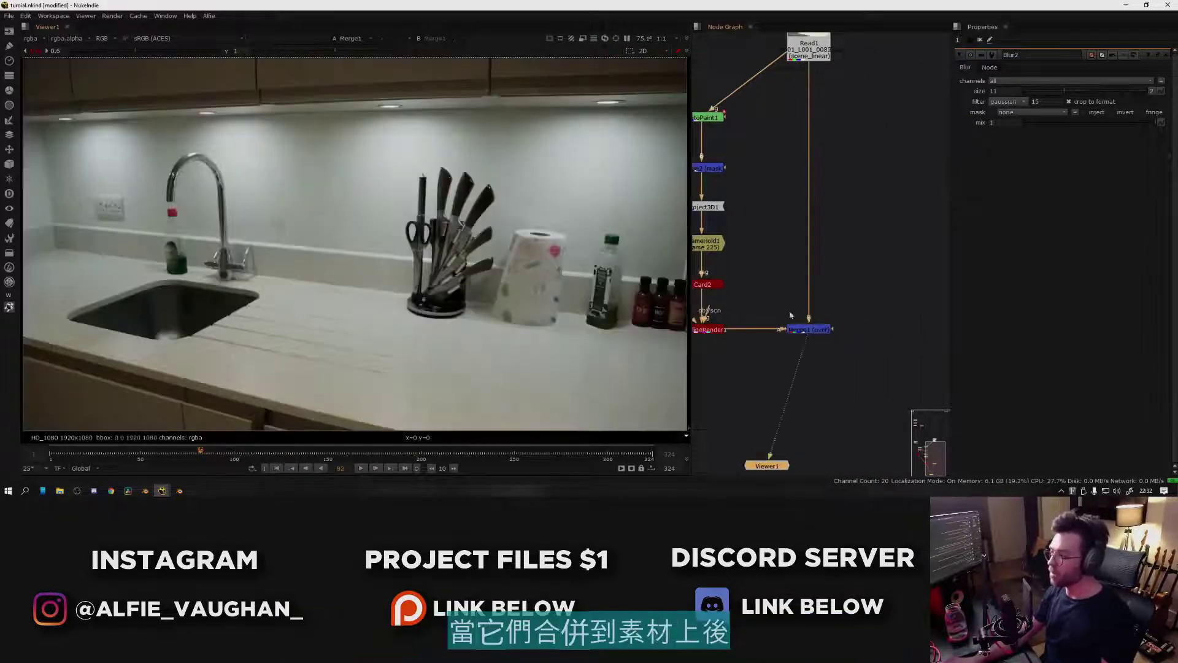
left_click_drag(201, 455, 494, 457)
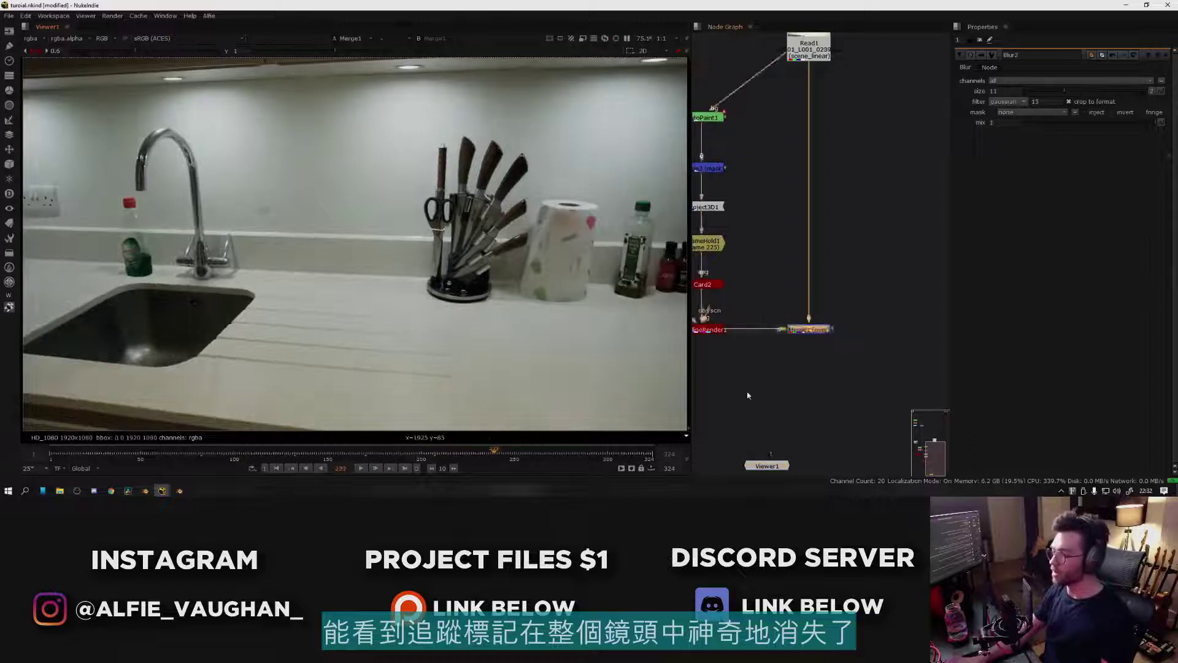
- Toggle Merge1 off and on to compare the wall with and without the patches
key("d")
key("d")
key("d")
scroll(317, 197, "up", 4)
key("d")
key("d")
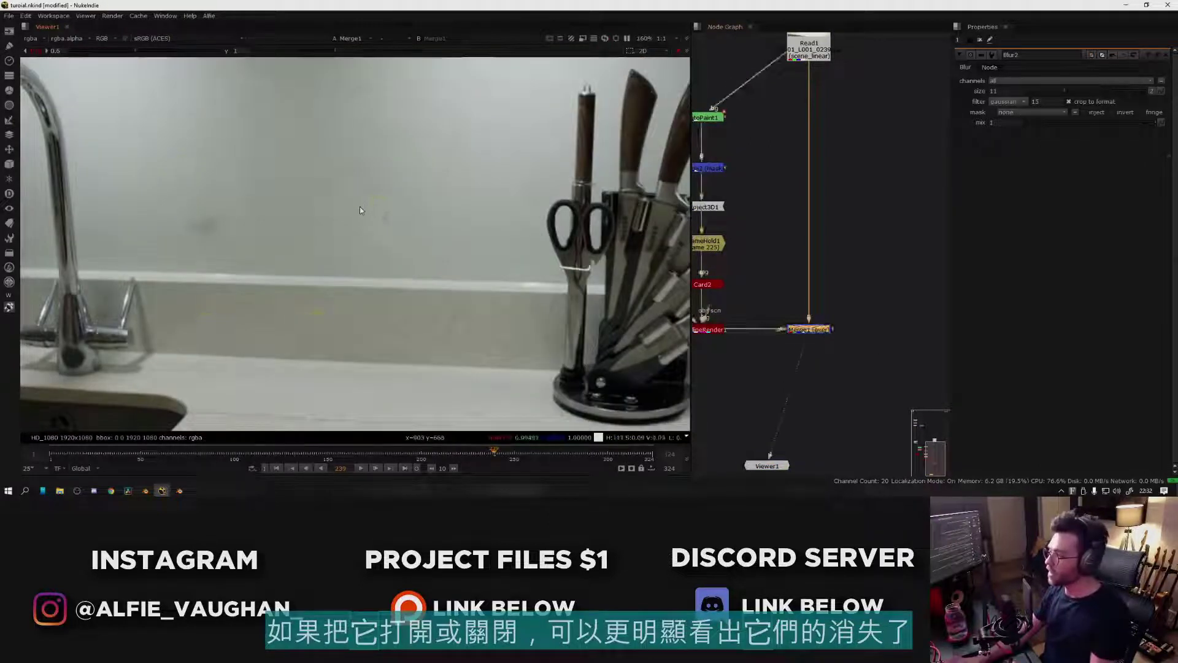
key("d")
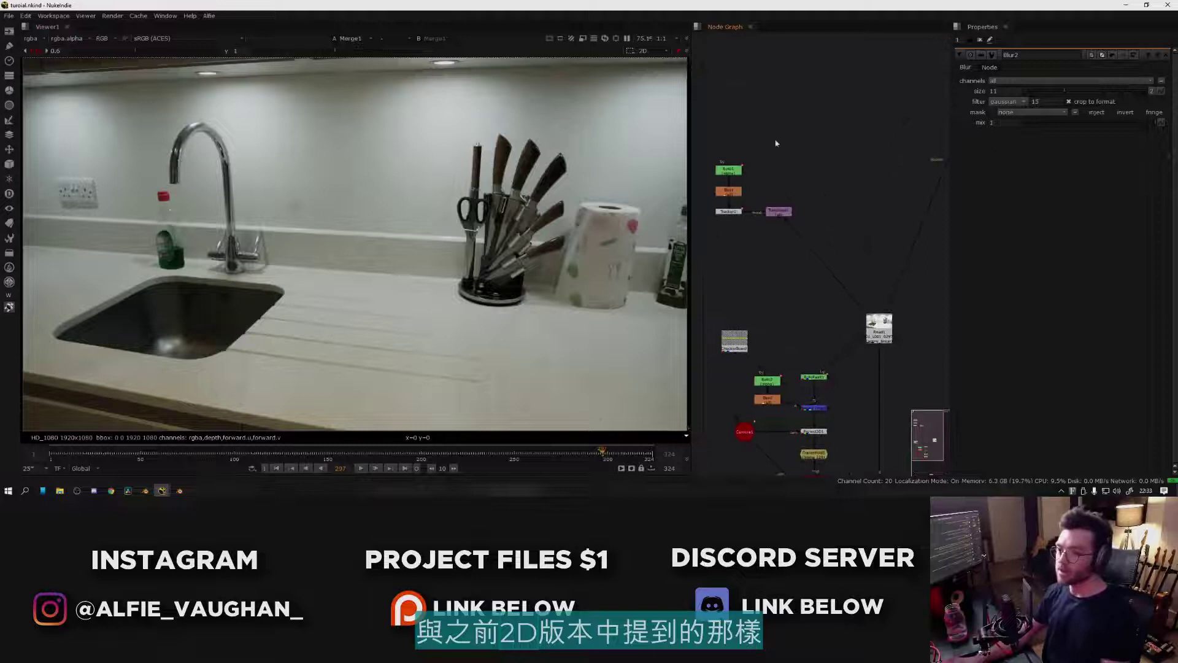
- Examine the patches' grain up close and move Merge1 lower to make room below ScanlineRender1
scroll(316, 186, "up", 3)
scroll(836, 390, "up", 5)
middle_click_drag(836, 389, 848, 284)
scroll(383, 178, "up", 4)
scroll(422, 244, "down", 2)
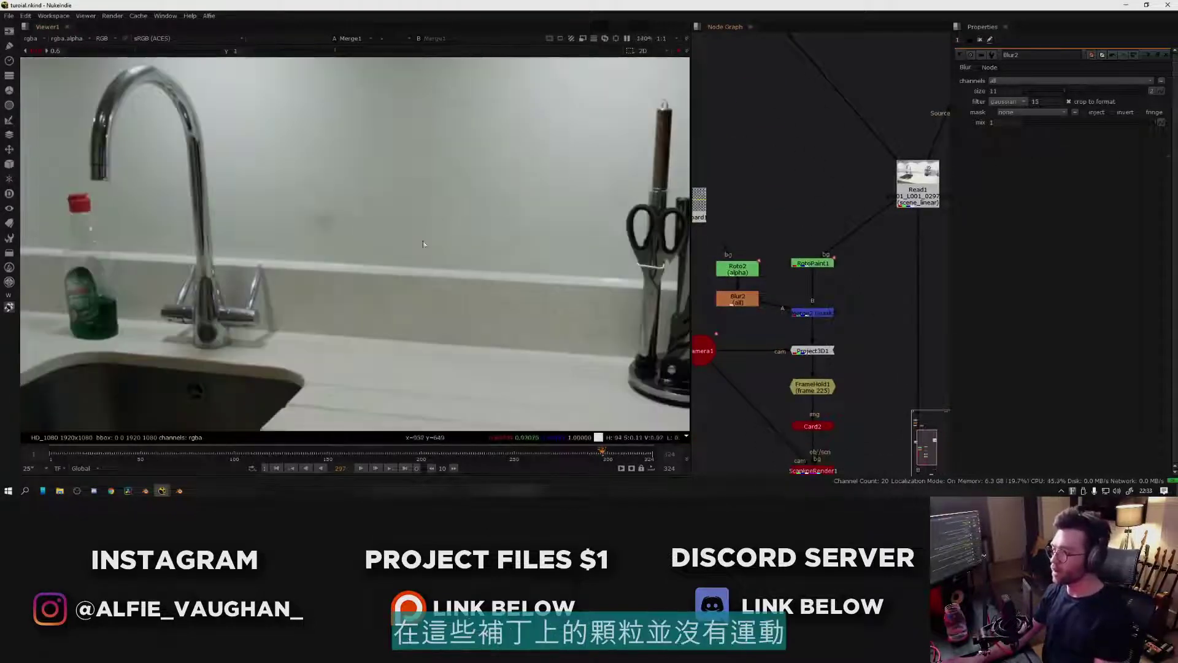
middle_click_drag(707, 338, 665, 88)
scroll(535, 279, "up", 3)
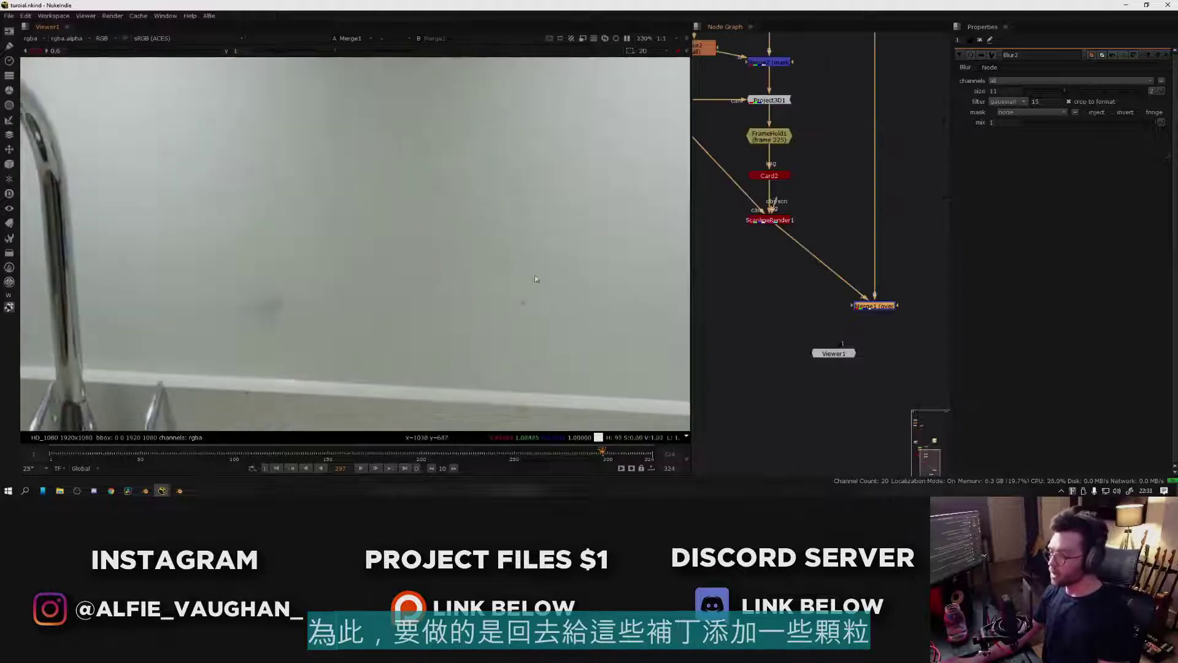
- View ScanlineRender1, add an F_ReGrain node with its source connected below it, and locate its Grain input
left_click(770, 219)
key("1")
middle_click_drag(581, 290, 497, 239)
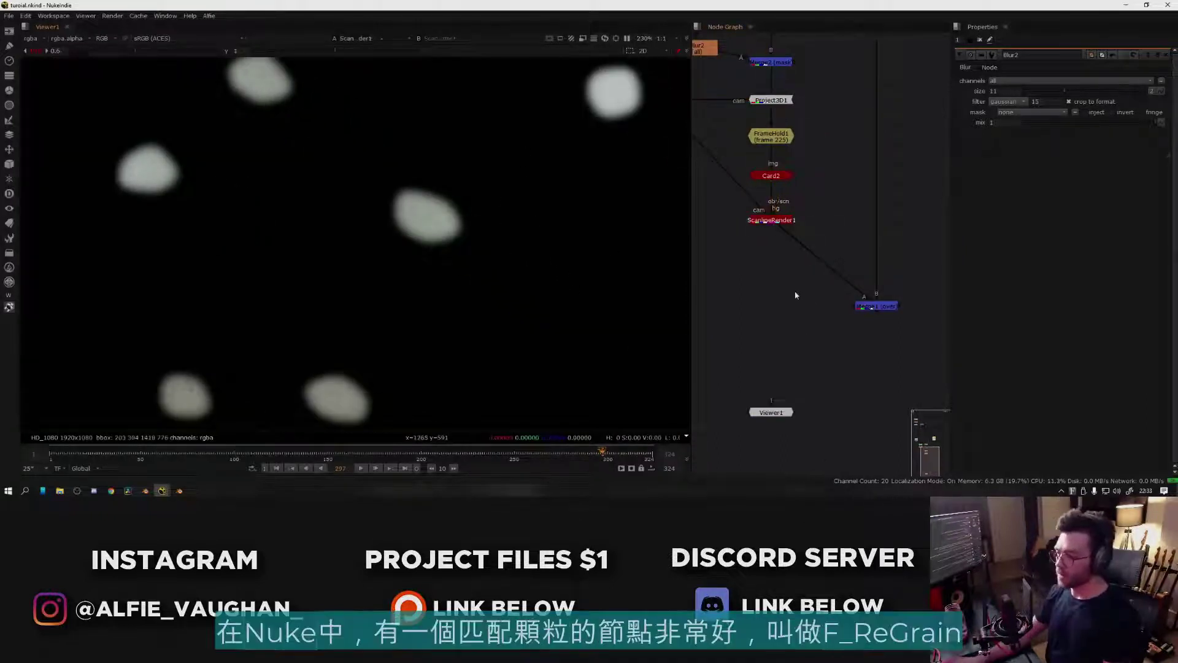
key("Tab")
type("f_re")
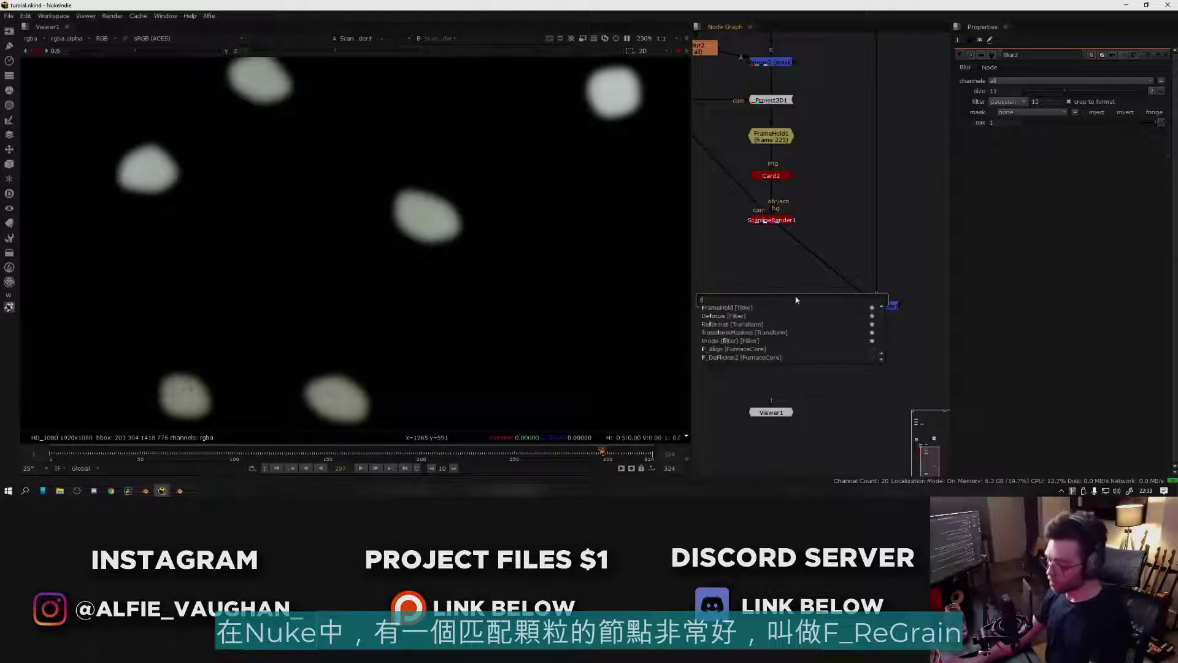
key("Return")
left_click_drag(760, 288, 724, 235)
left_click_drag(773, 305, 745, 309)
middle_click_drag(813, 254, 877, 268)
left_click(874, 269)
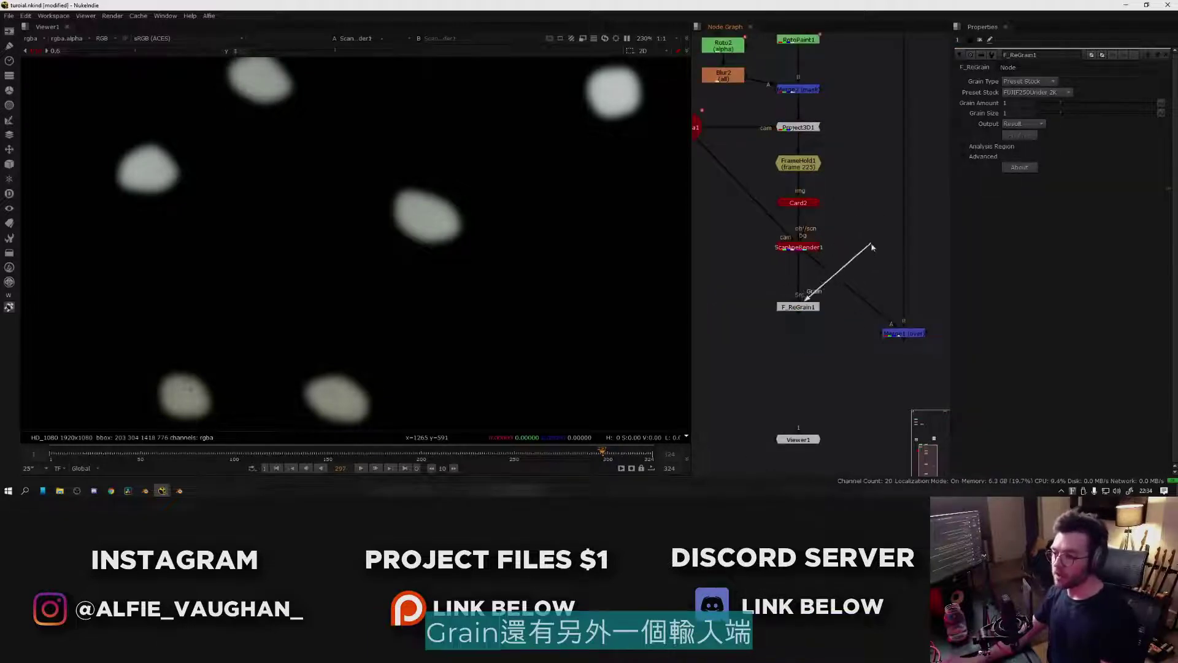
left_click_drag(871, 247, 874, 244)
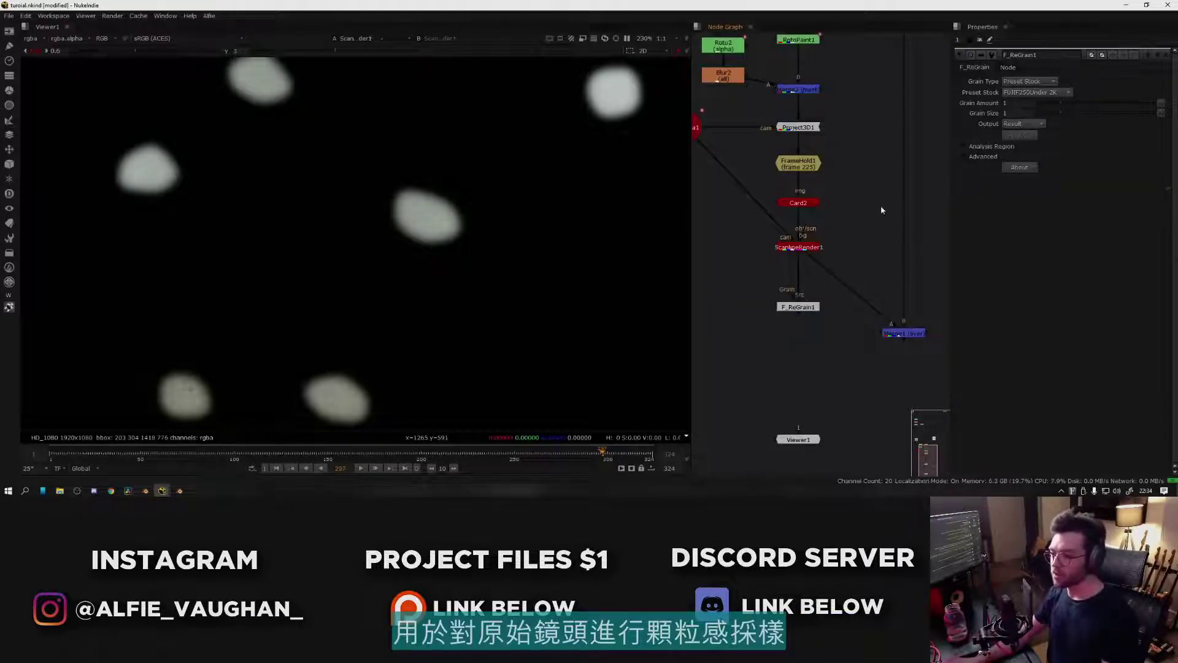
- Add a FrameHold node at frame 297, connect it to Read1, and view it
middle_click_drag(881, 210, 810, 296)
key("Tab")
type("frame")
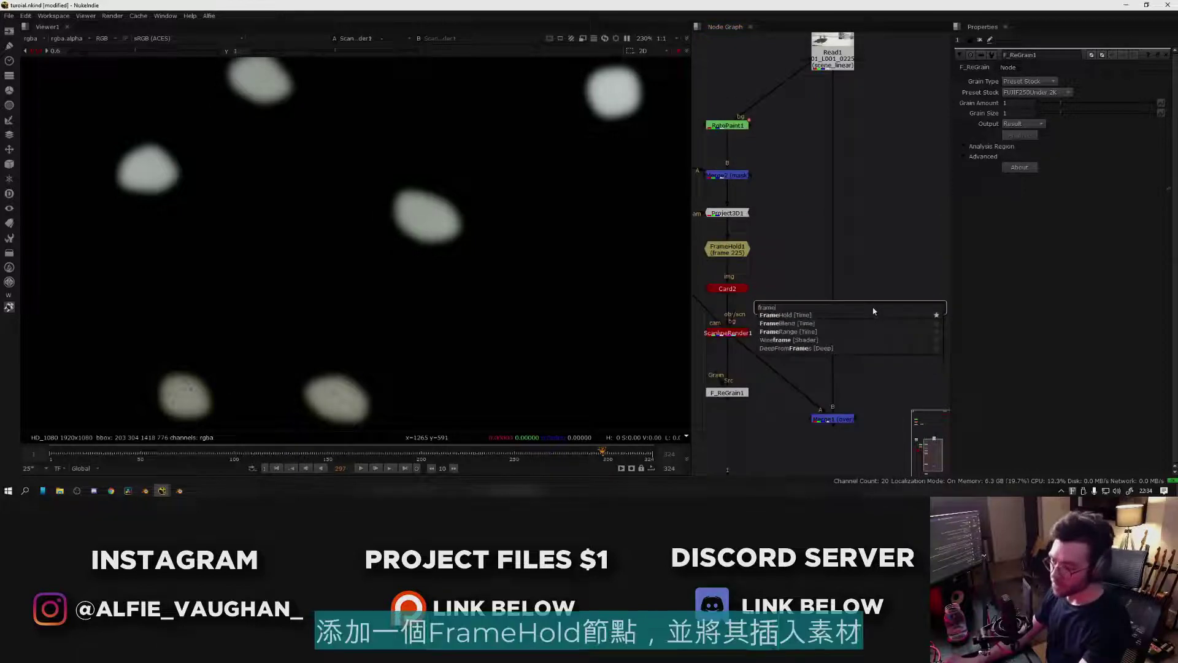
key("Return")
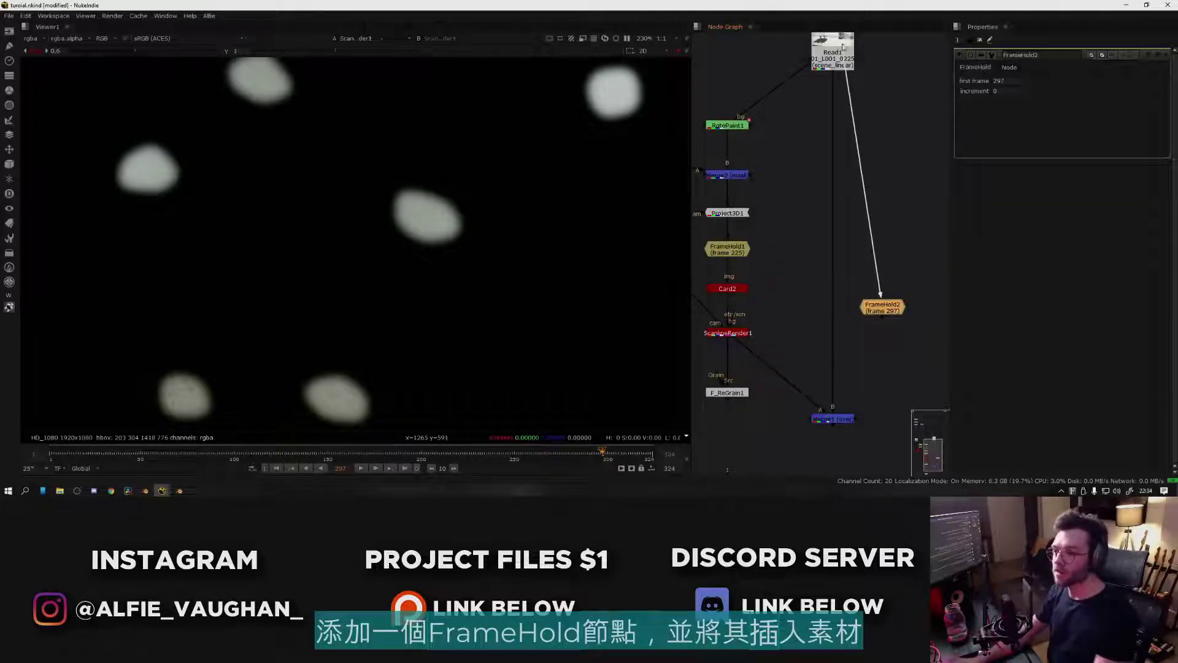
key("1")
scroll(531, 303, "down", 5)
- Connect F_ReGrain1's Grain input to FrameHold2 and open F_ReGrain1's properties to look for an area to sample
left_click_drag(719, 384, 813, 316)
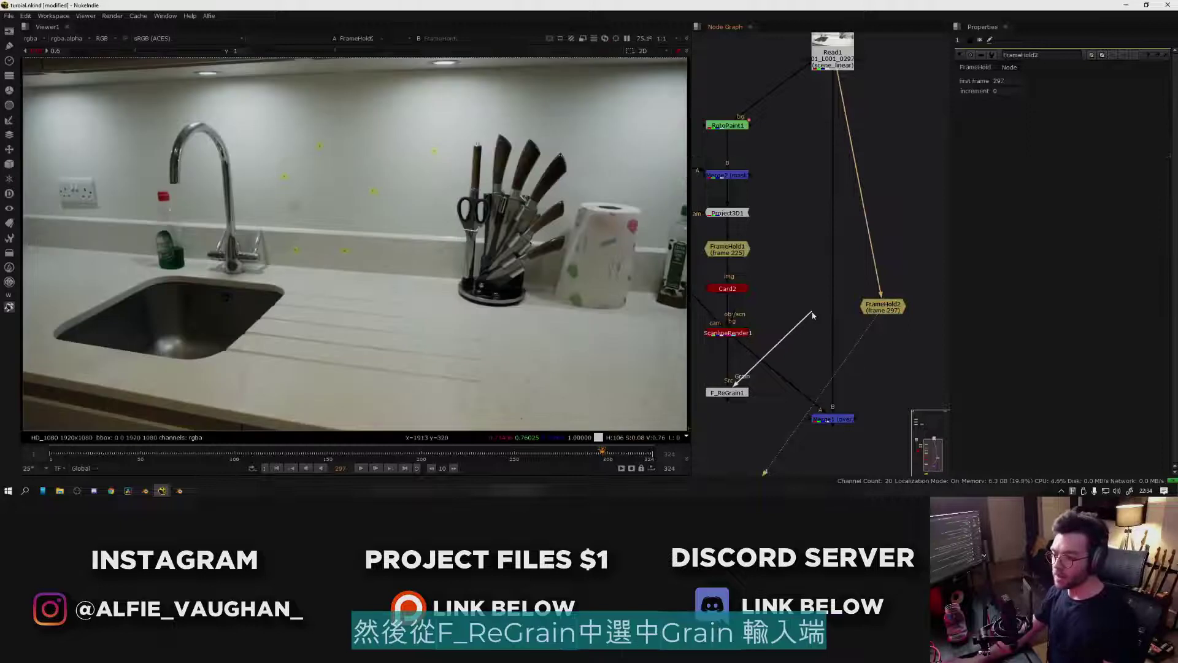
left_click_drag(884, 309, 725, 378)
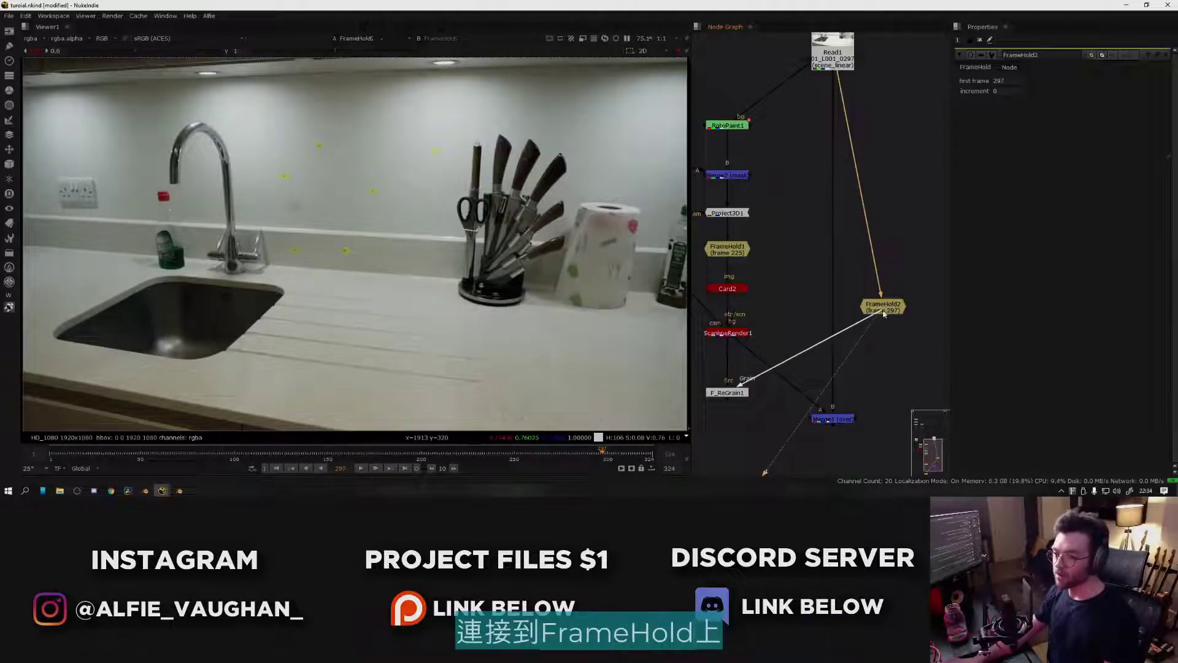
double_click(728, 392)
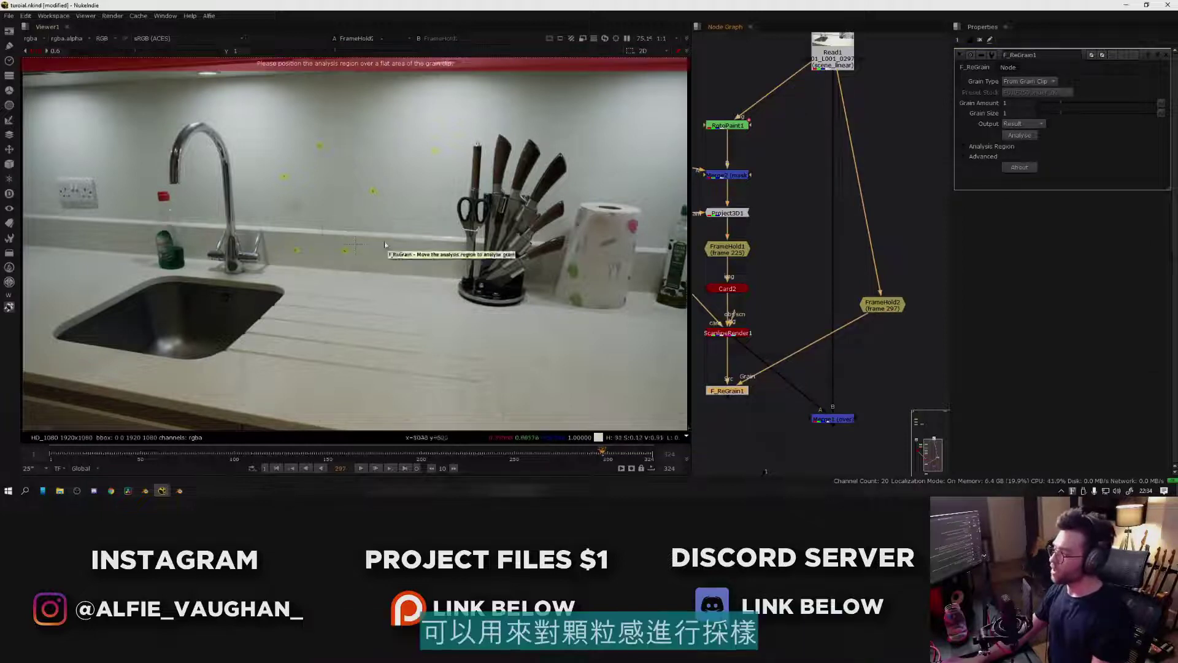
middle_click_drag(355, 262, 467, 159)
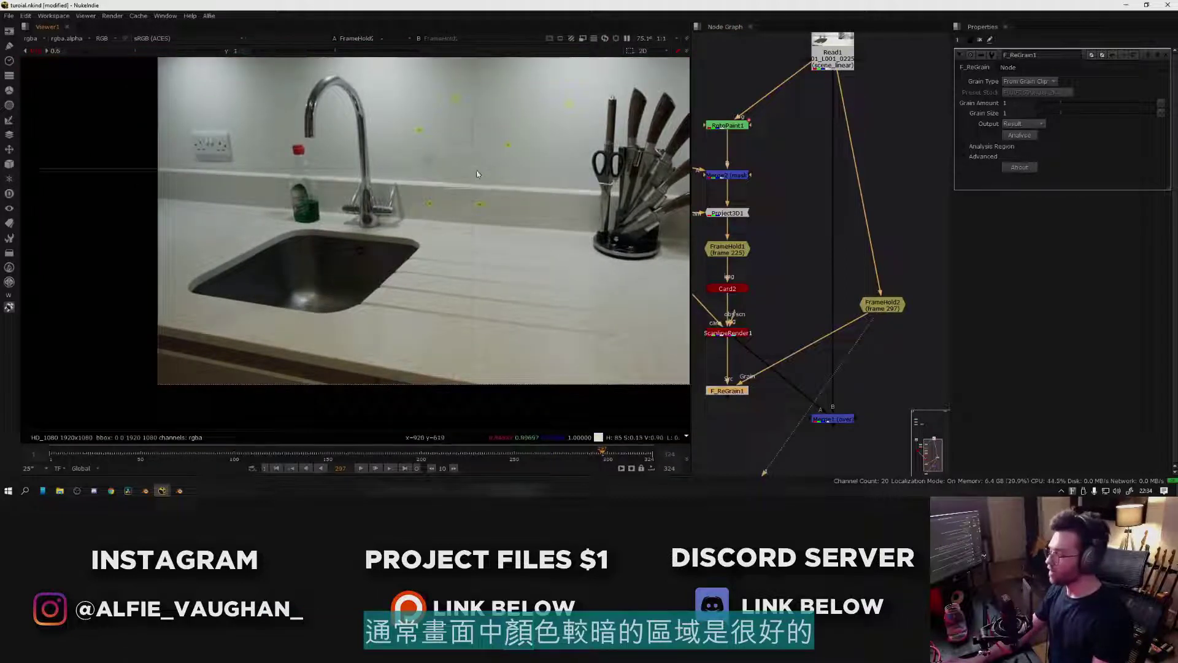
- Fit F_ReGrain1's grain analysis region over the flat dark cupboard area in the lower-left corner of the frame 297 footage
scroll(303, 340, "up", 3)
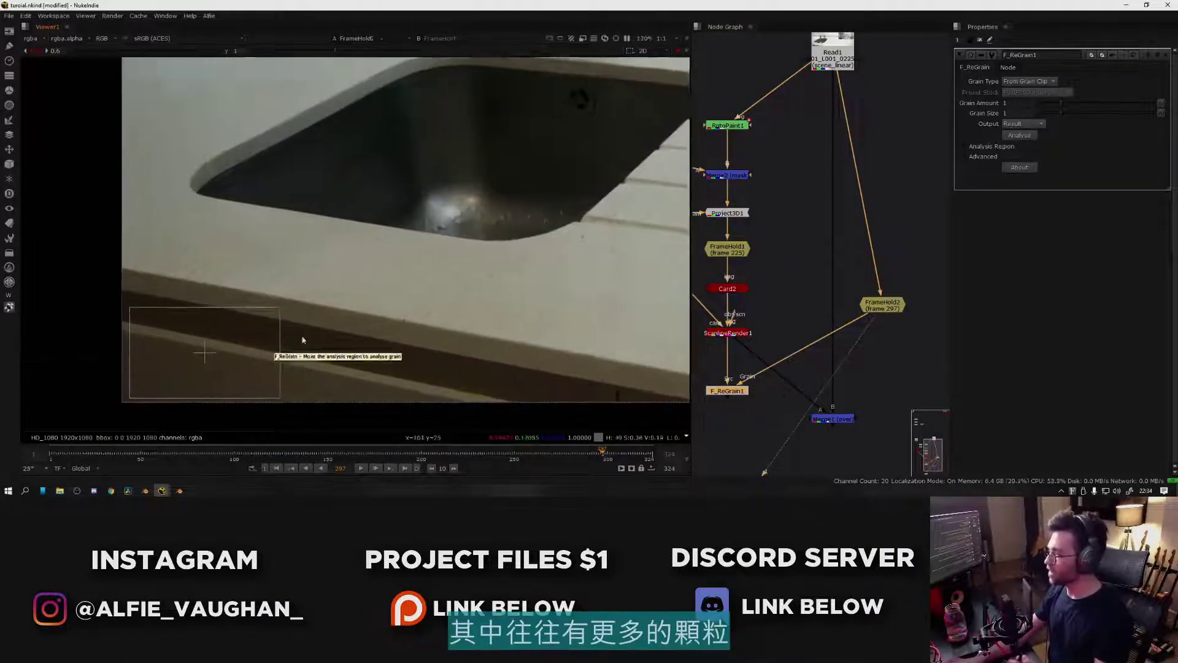
scroll(303, 340, "up", 2)
scroll(310, 321, "up", 2)
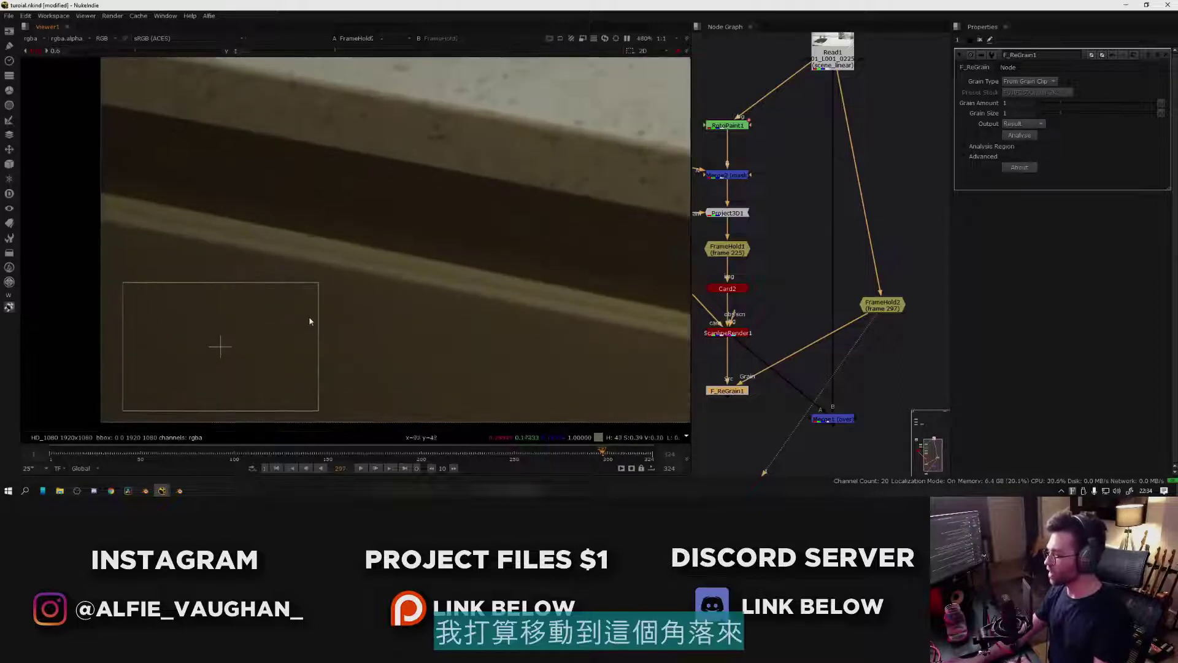
middle_click_drag(310, 320, 386, 289)
key("f")
scroll(107, 403, "up", 5)
middle_click_drag(107, 404, 363, 290)
key("f")
- View F_ReGrain1's output and examine the grain on a projected patch up close
middle_click_drag(771, 418, 827, 379)
key("1")
scroll(459, 166, "up", 7)
left_click(791, 355)
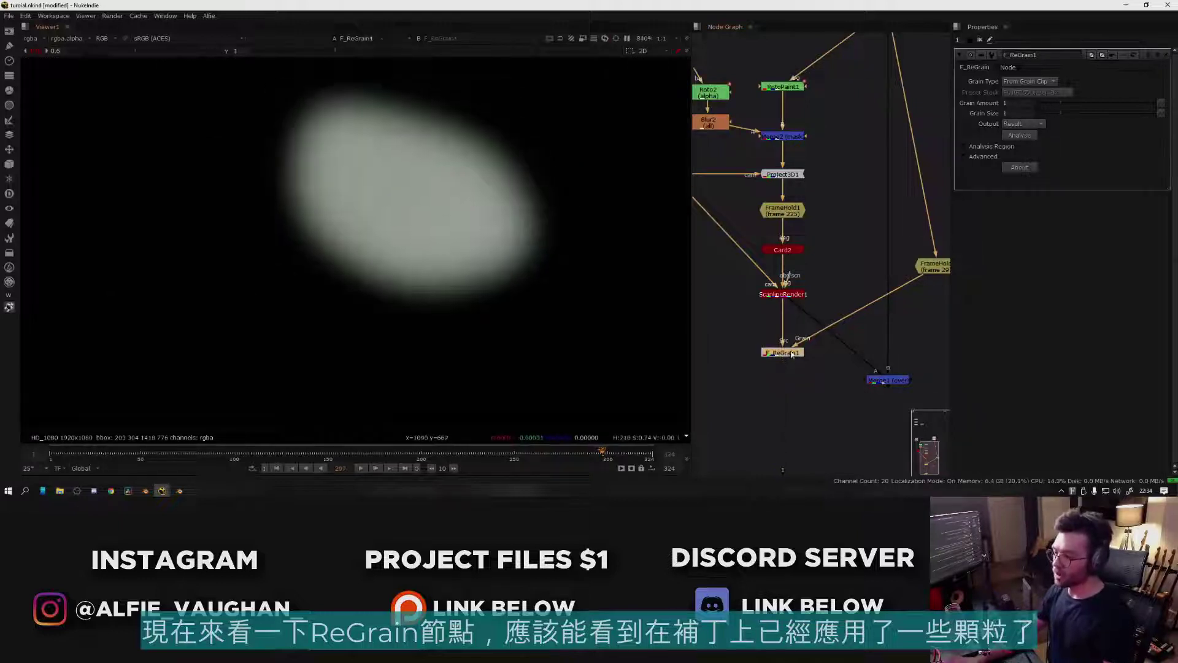
- Connect Merge1's A input to F_ReGrain1 instead of ScanlineRender1 and view the merged result
key("2")
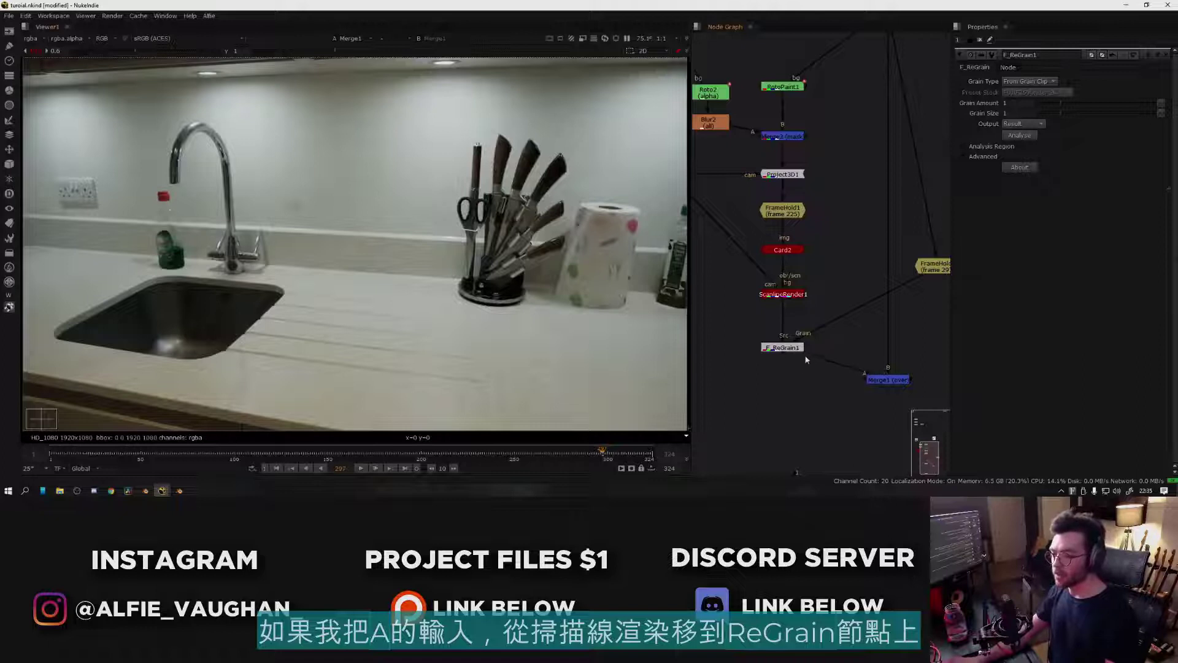
left_click_drag(881, 381, 881, 385)
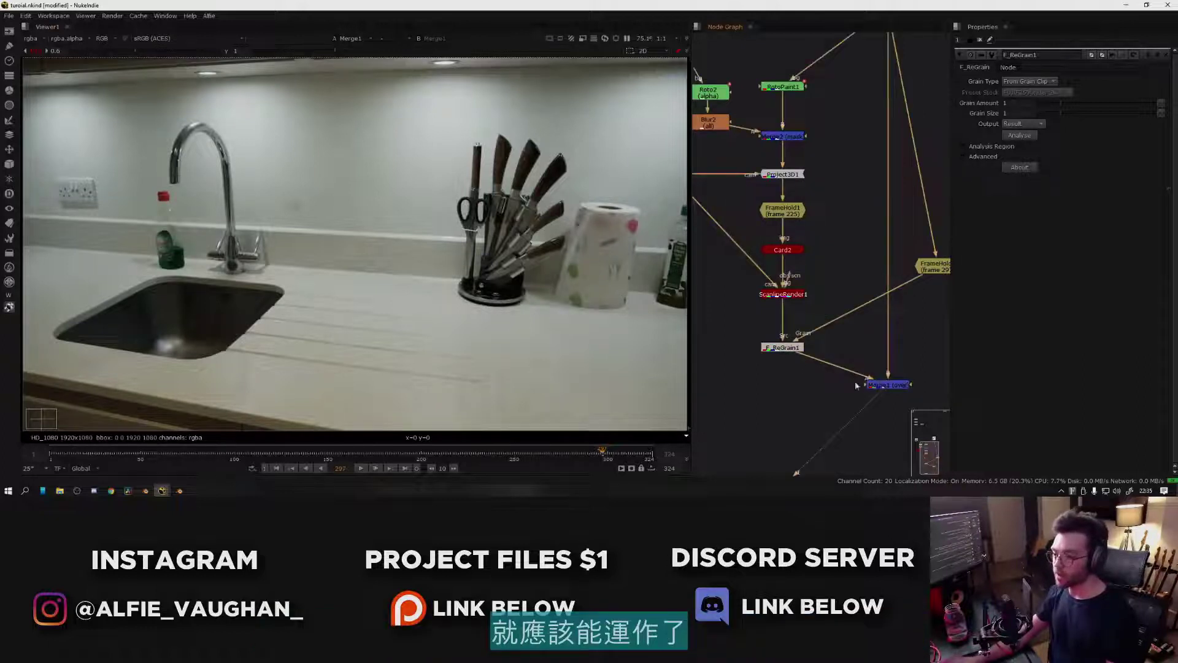
left_click(857, 386)
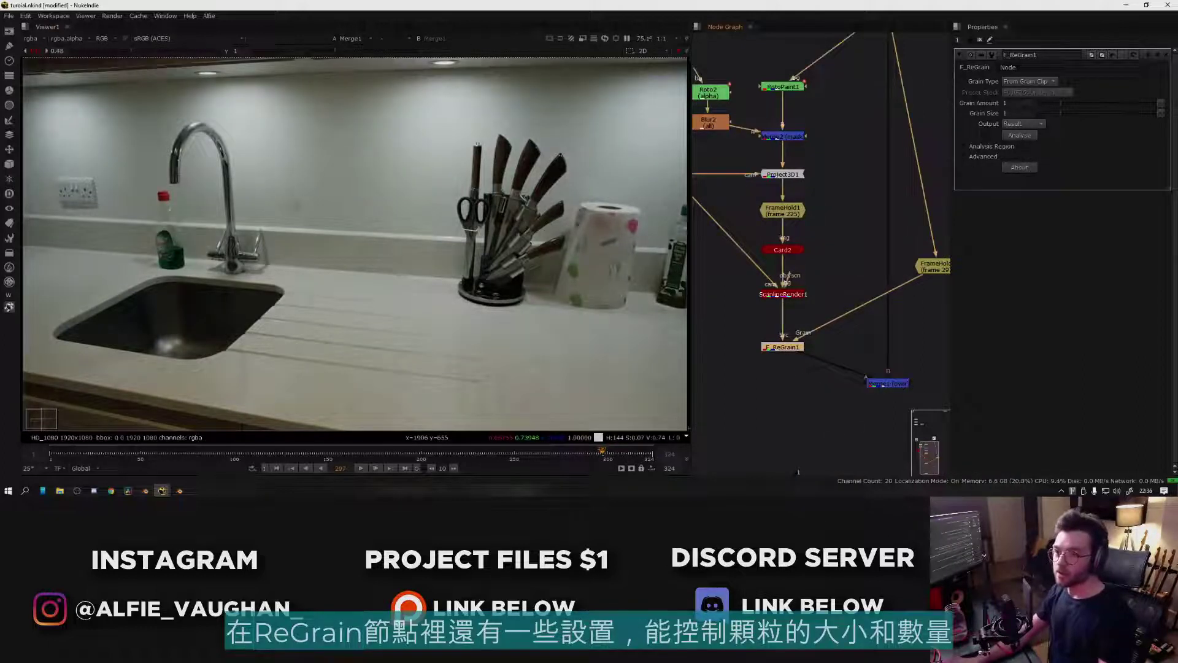
- Set F_ReGrain1's Grain Amount to 0.8 and inspect the patched wall in the merged result
scroll(370, 141, "up", 5)
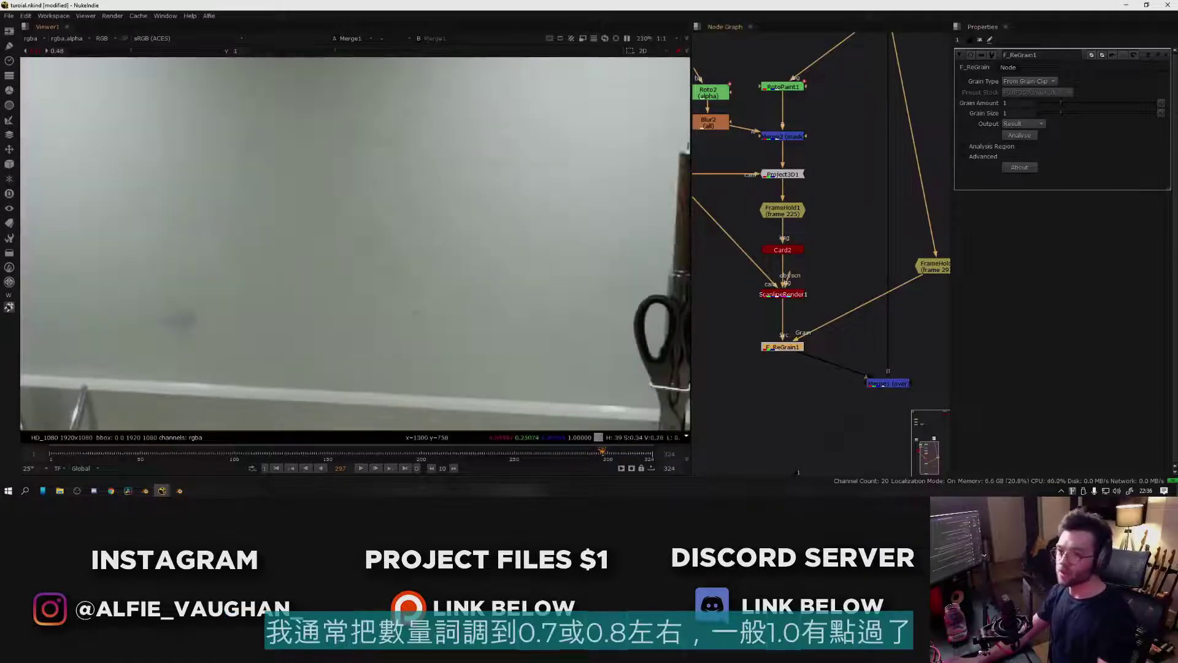
type("0.8")
key("Return")
left_click(814, 347)
scroll(476, 267, "down", 5)
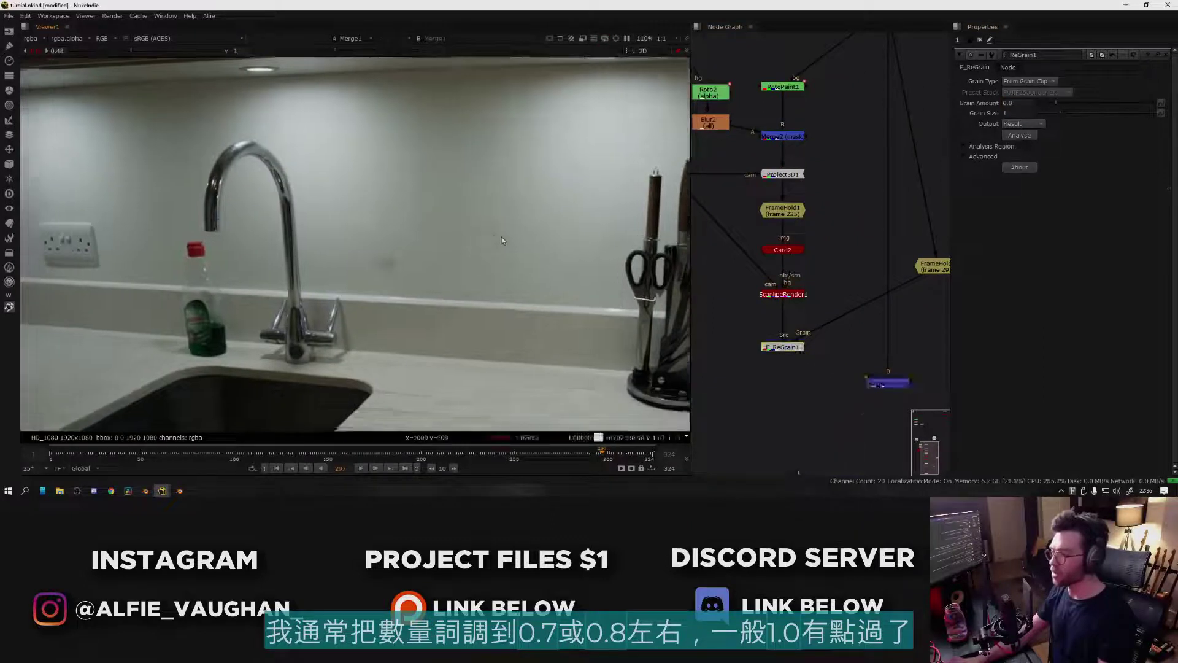
scroll(467, 205, "up", 6)
scroll(453, 279, "down", 4)
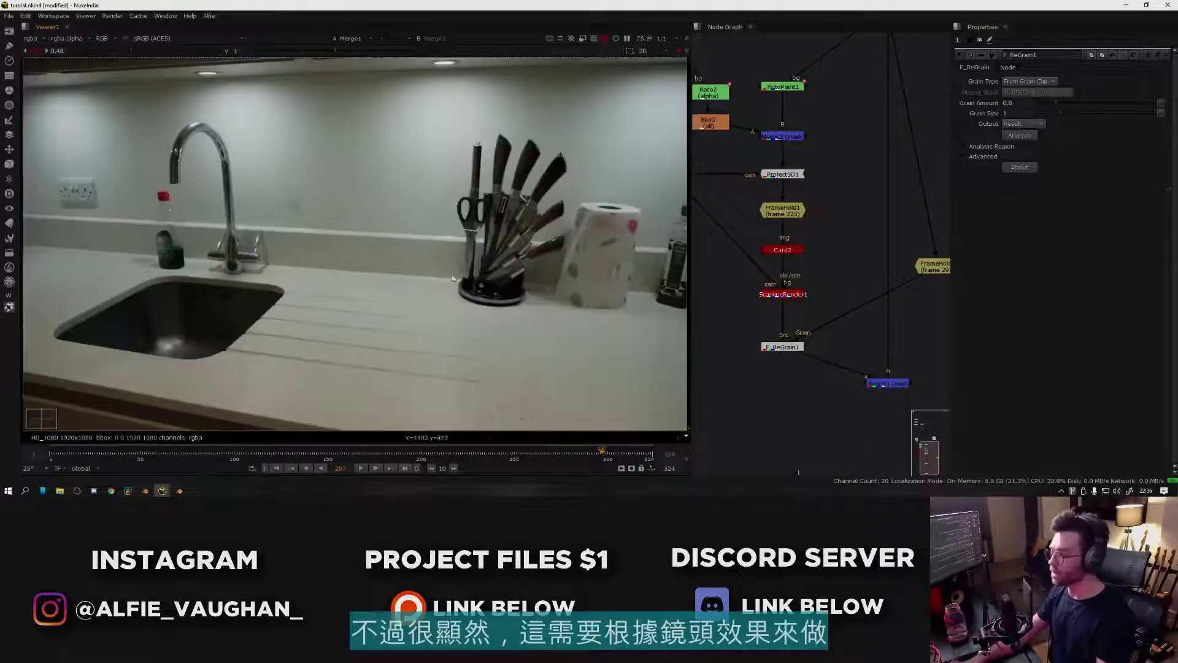